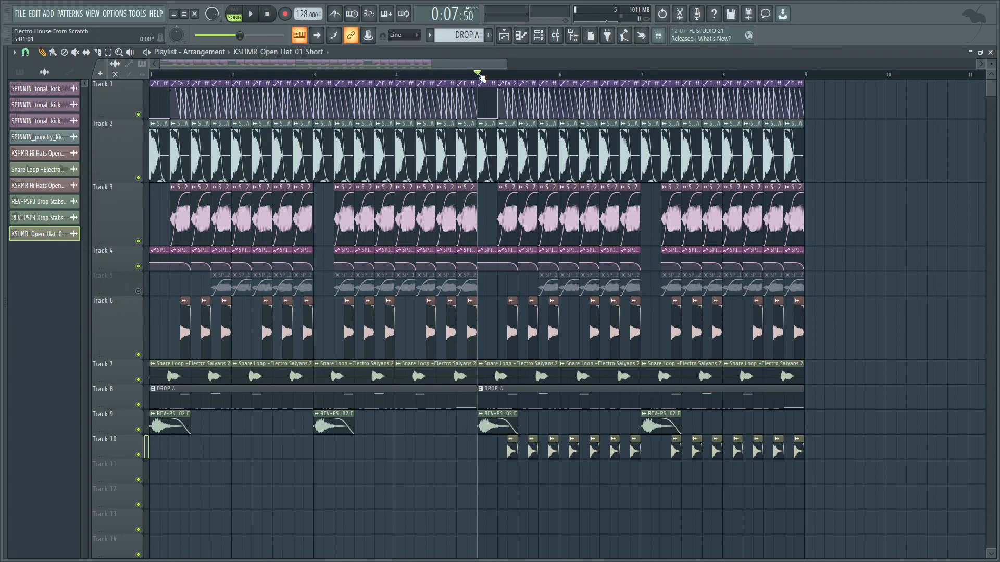
Make the second DROP A clip on Track 8, starting at bar 5, a unique pattern named DROP B
left_click_drag(479, 76, 804, 75)
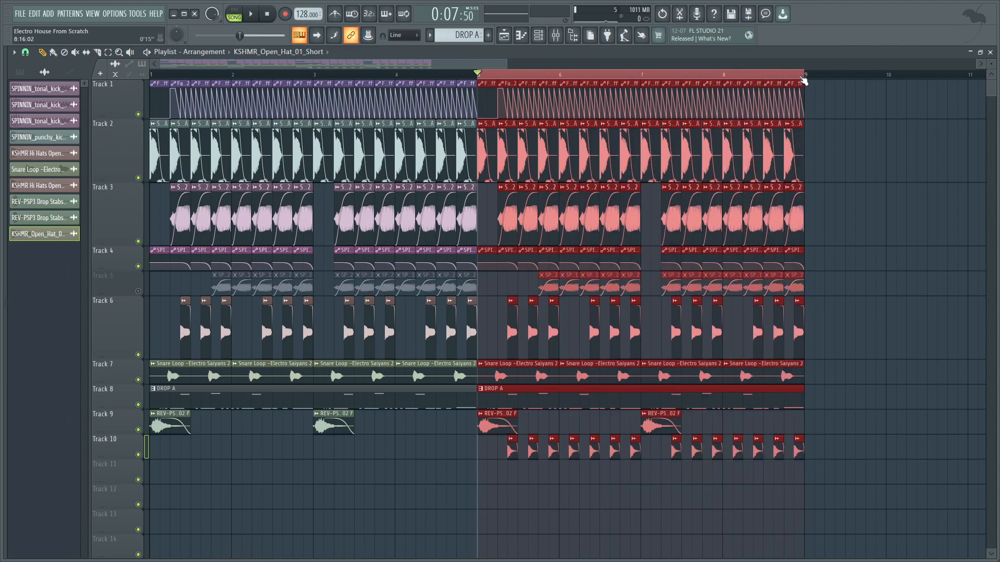
key("ctrl+d")
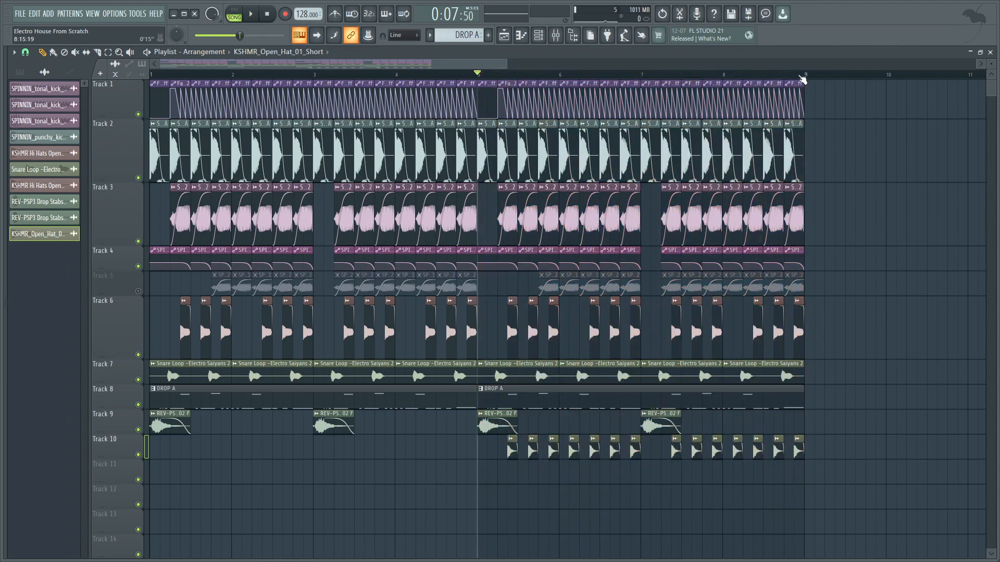
left_click(286, 398)
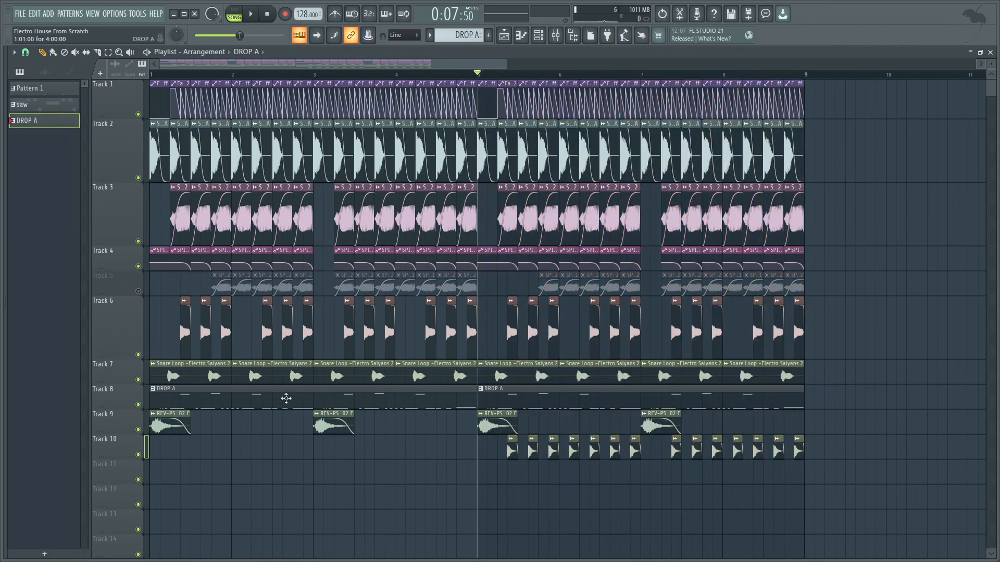
left_click(486, 389)
left_click(514, 456)
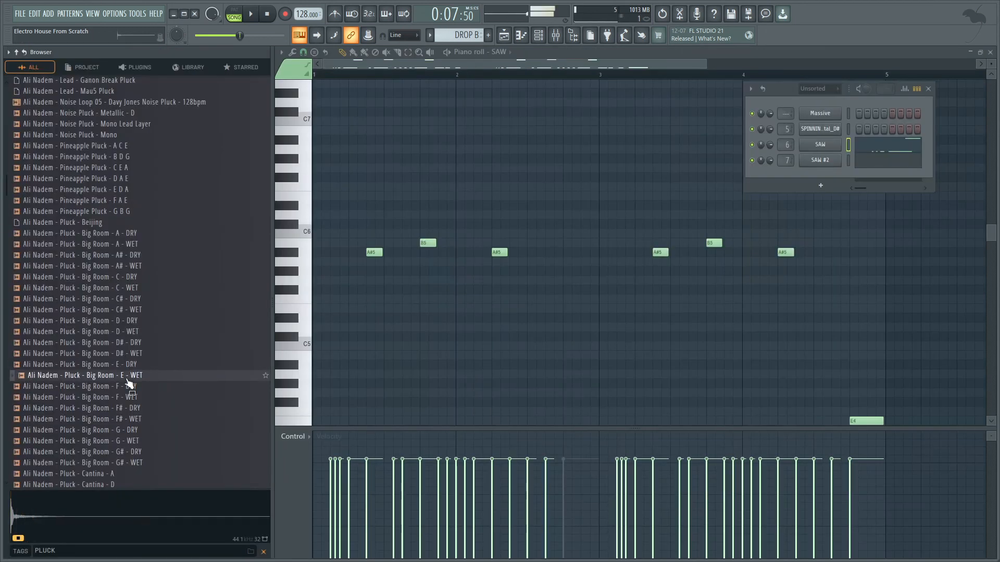
Load the Pluck - Big Room - E - WET sample as a new channel, return to the arrangement and narrow the browser
left_click_drag(128, 383, 798, 179)
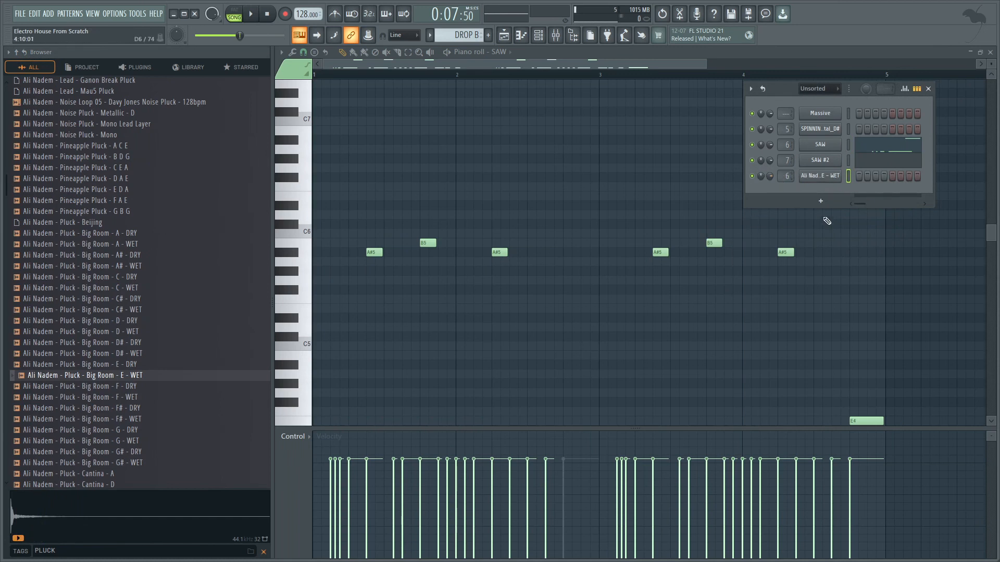
left_click(503, 35)
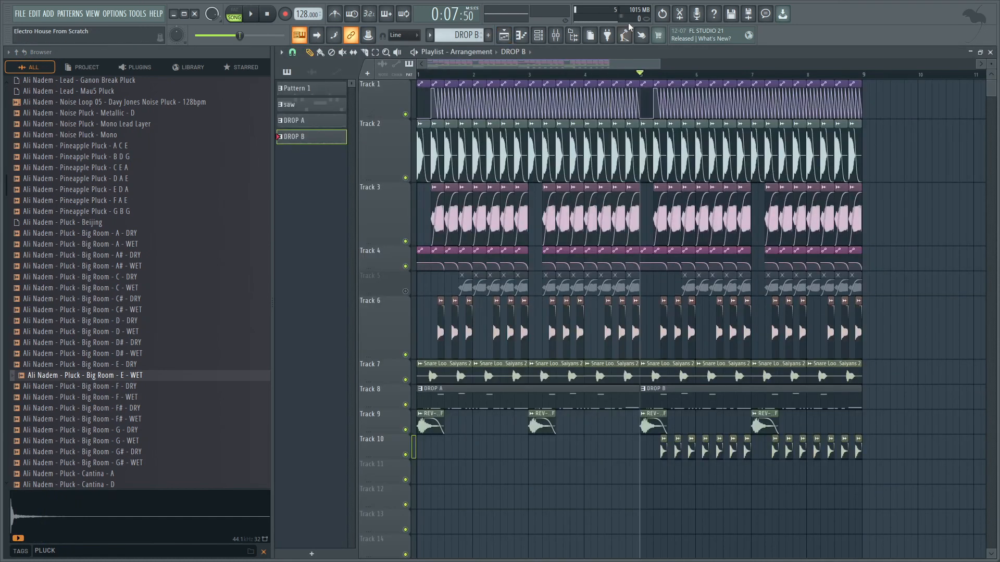
left_click_drag(272, 150, 64, 180)
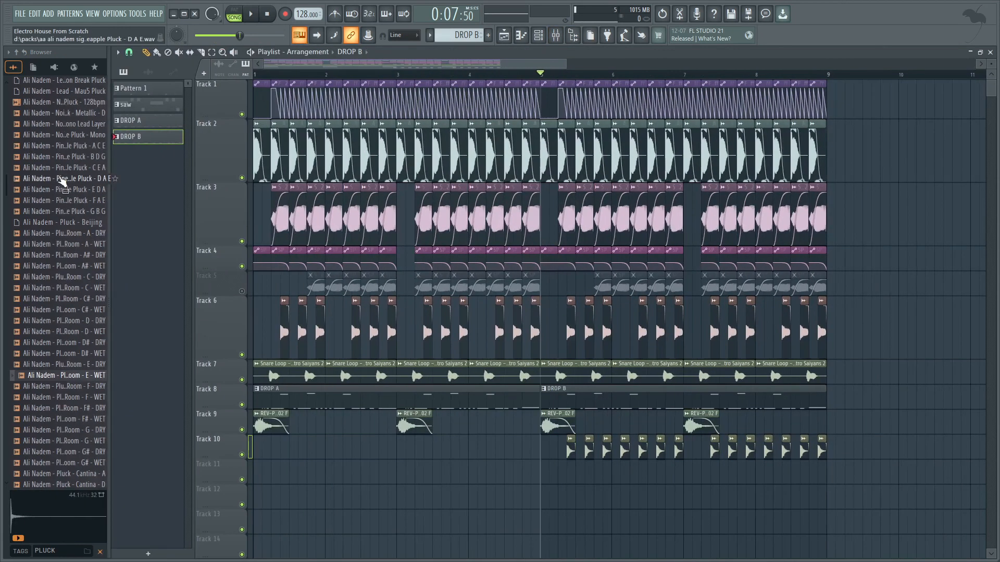
Look into the DROP B clip, audition the arrangement and set the playback position to bar 5
double_click(592, 398)
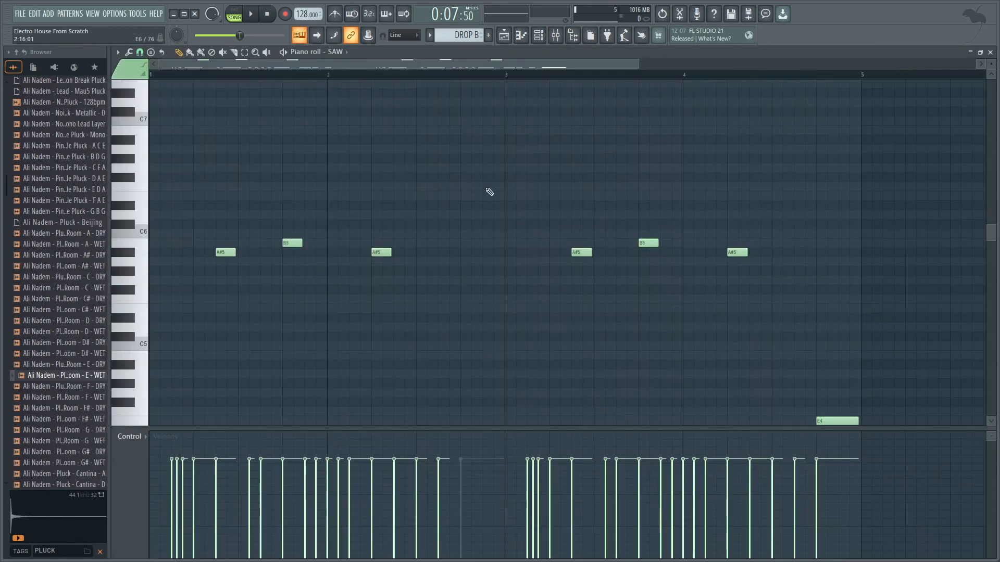
left_click(509, 39)
left_click(298, 75)
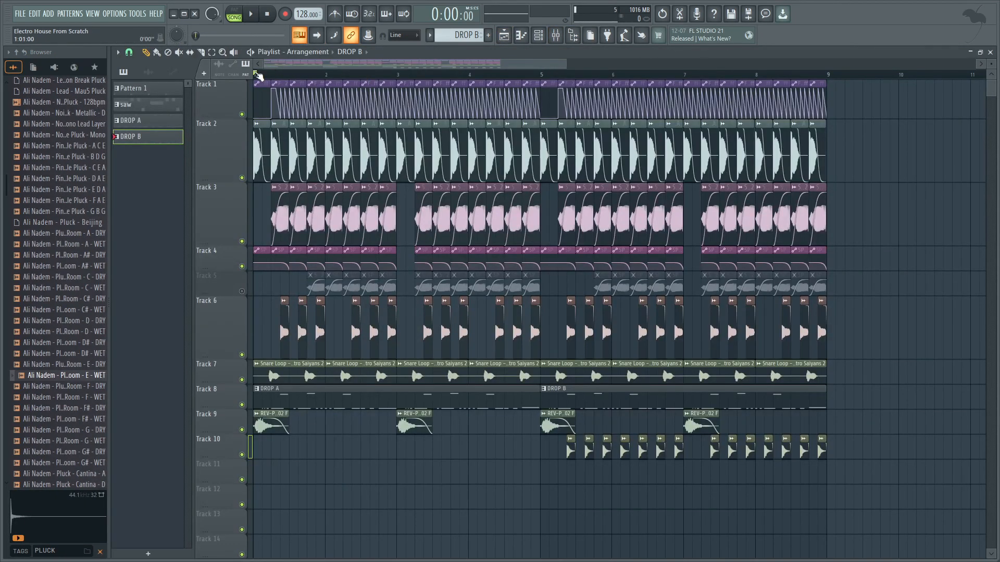
left_click_drag(263, 78, 547, 79)
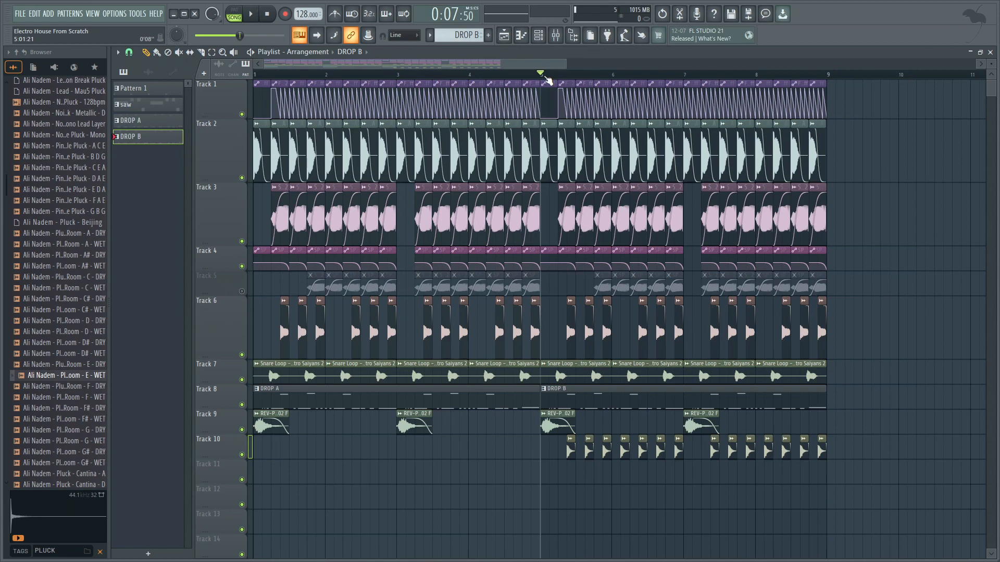
left_click(267, 14)
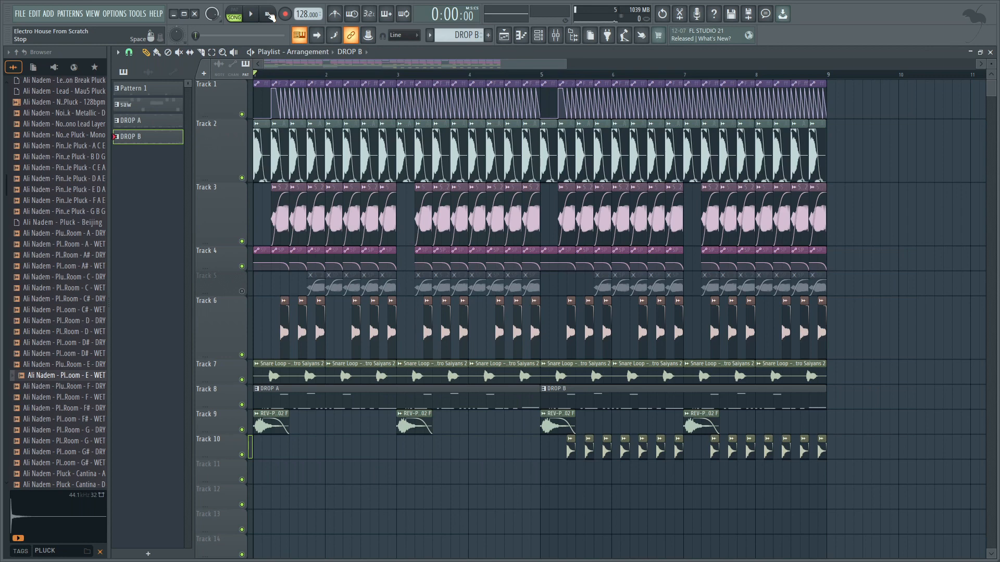
left_click(547, 73)
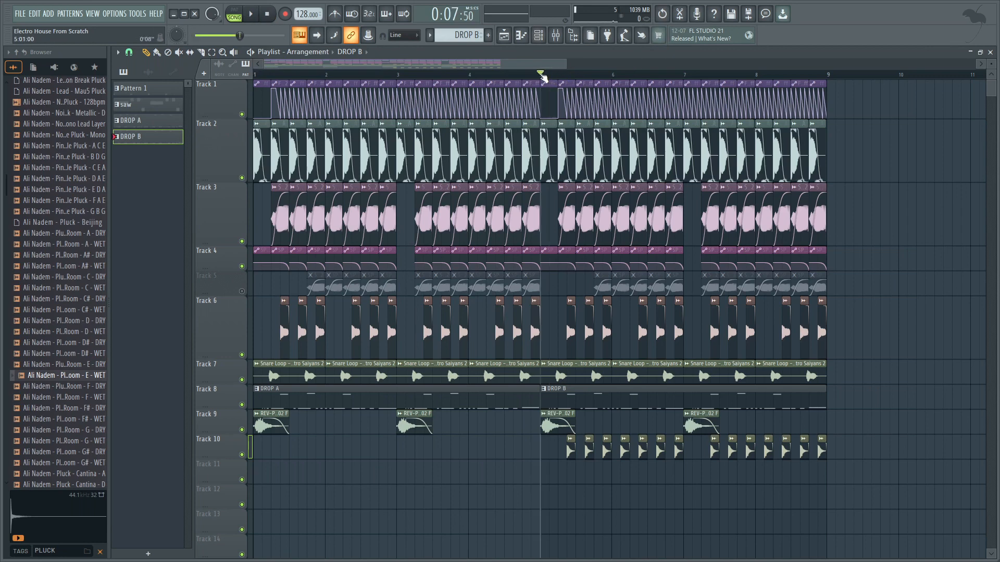
Cut the SAW channel's notes in DROP B and paste them into the Big Room E WET pluck channel
double_click(601, 391)
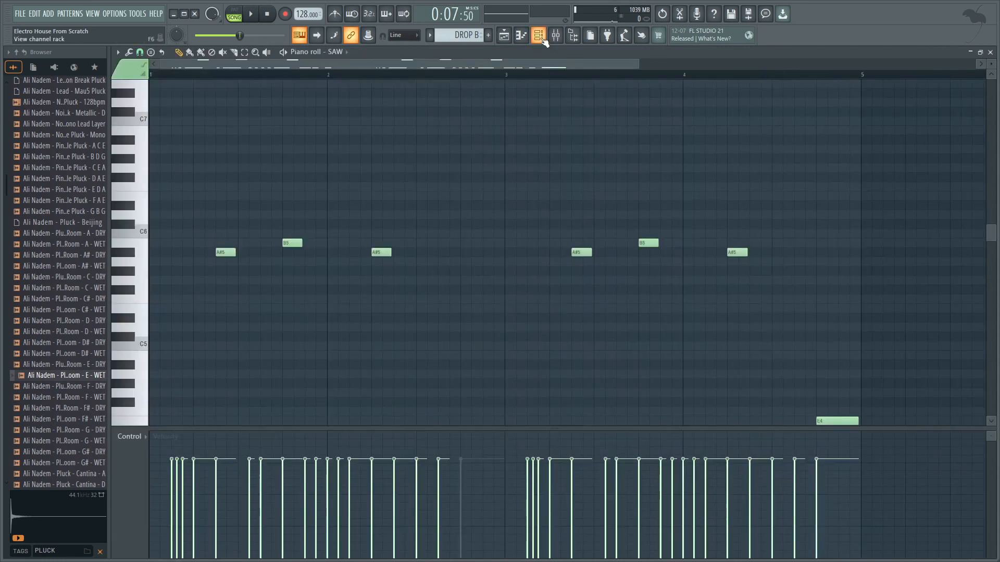
left_click(540, 37)
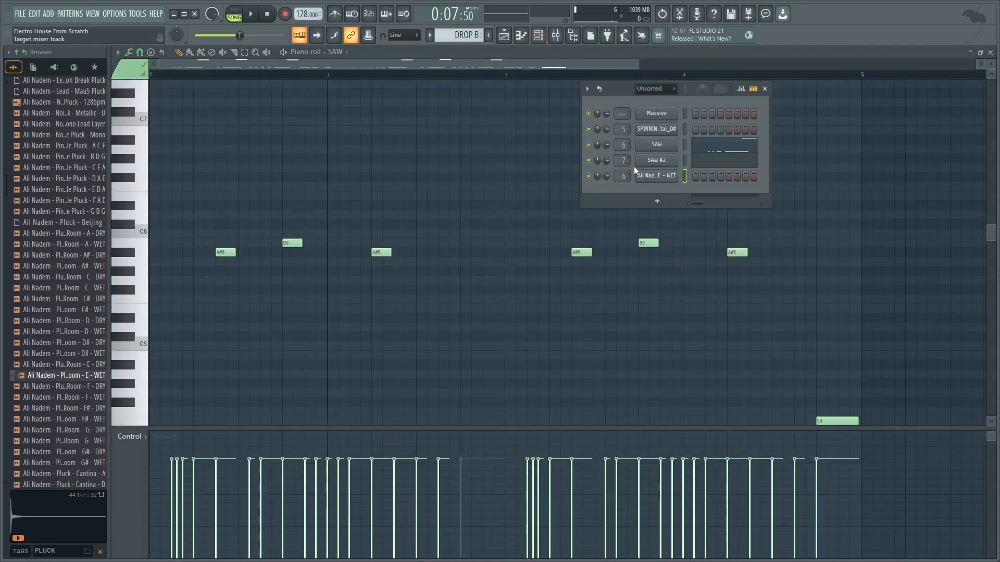
right_click(670, 149)
left_click(626, 97)
right_click(672, 150)
left_click(767, 144)
right_click(658, 177)
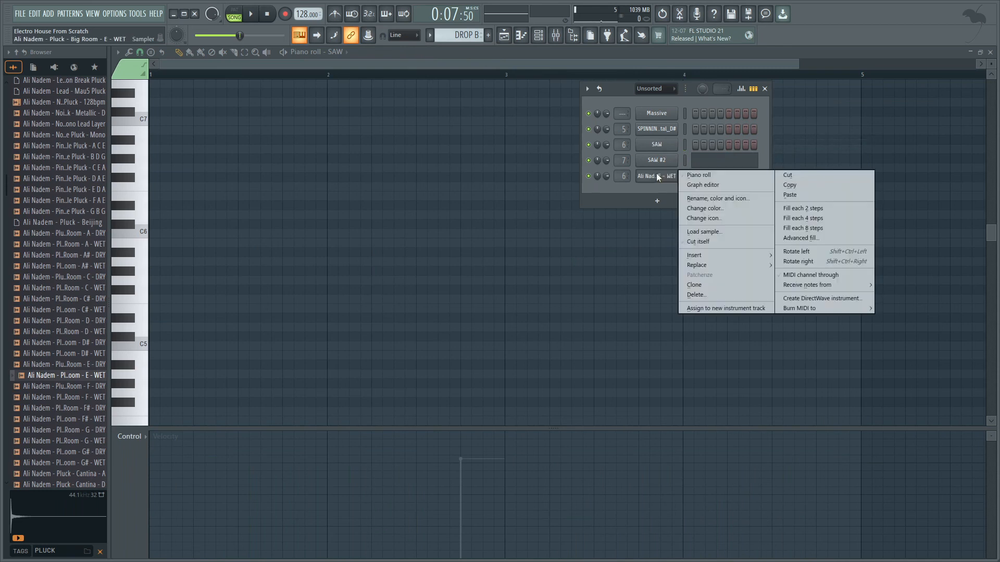
left_click(815, 194)
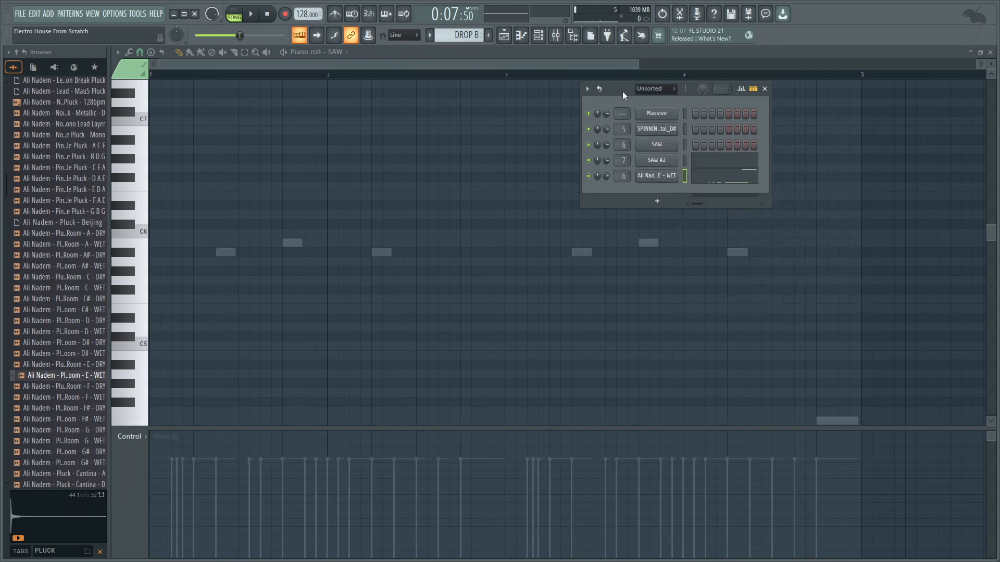
Widen the channel rack, play DROP B and open the pluck channel's notes in the piano roll
left_click_drag(581, 88, 382, 92)
key("space")
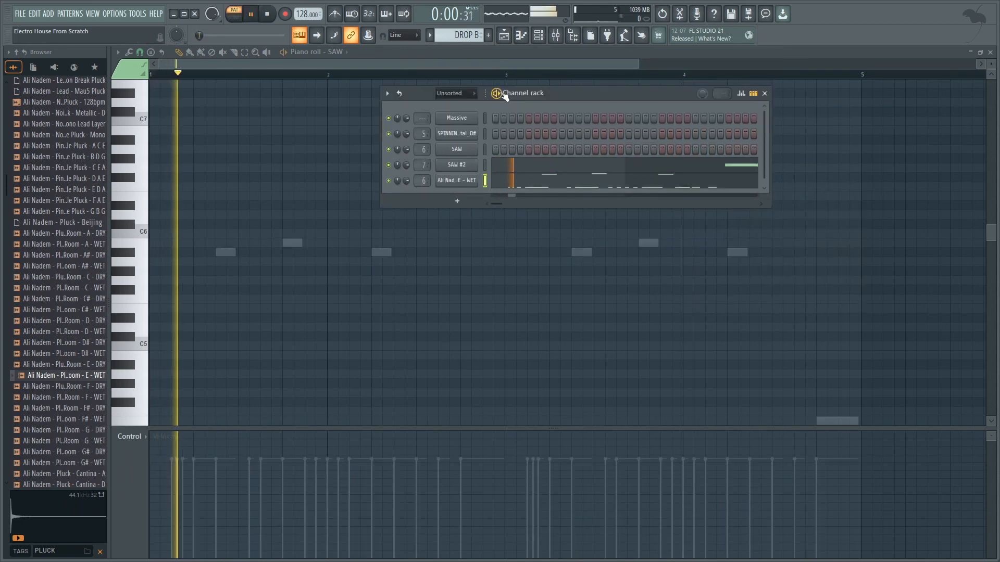
left_click(563, 187)
scroll(468, 207, "down", 3)
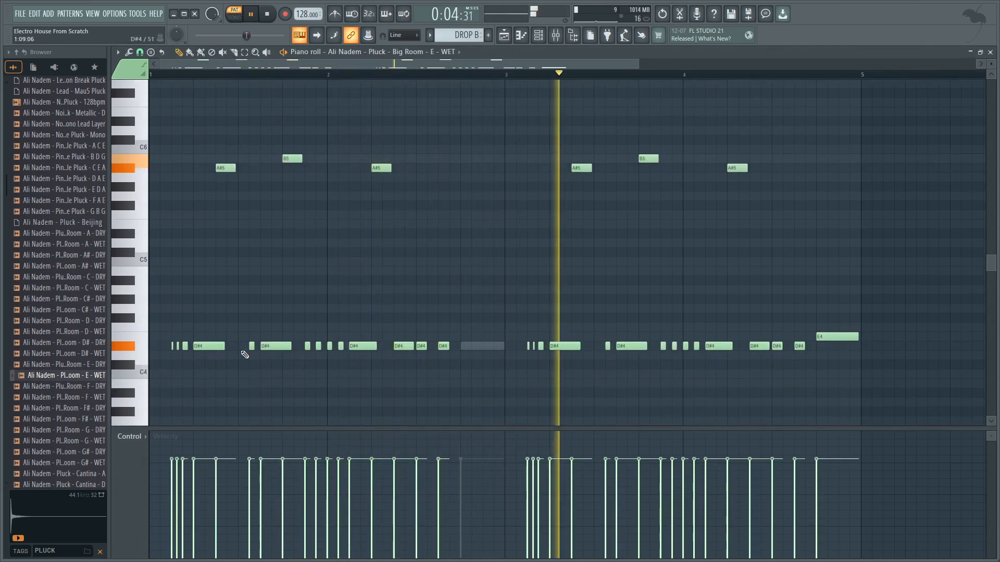
Transpose all of the pluck notes down three semitones and up one octave, and play the pattern
key("space")
key("ctrl+a")
key("shift+Down")
key("shift+Down")
key("shift+Down")
key("ctrl+Up")
key("space")
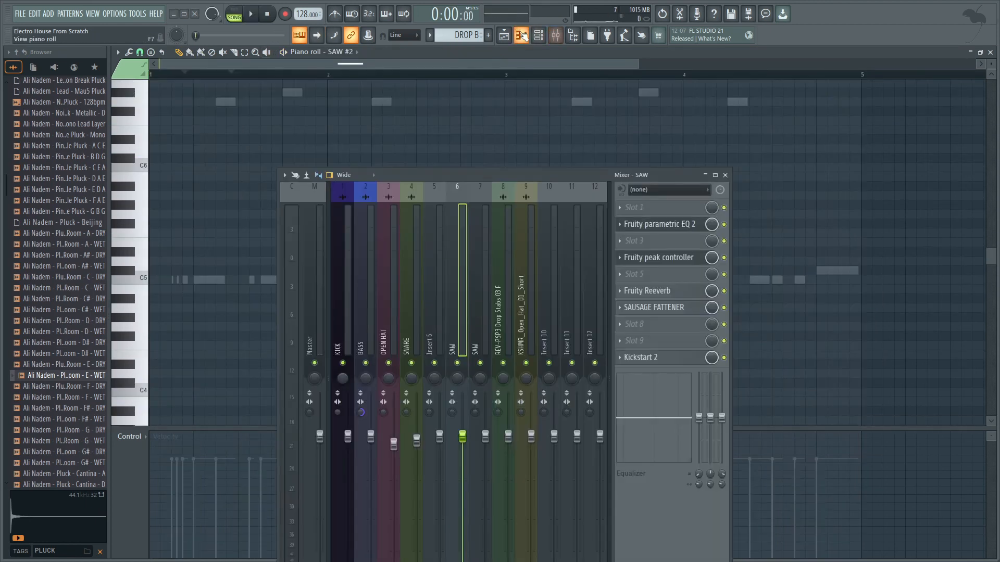
Lower the mixer window and inspect the DROP patterns from the arrangement, ending on the SAW #2 notes of DROP B
left_click(541, 36)
left_click_drag(568, 175, 594, 356)
left_click(527, 182)
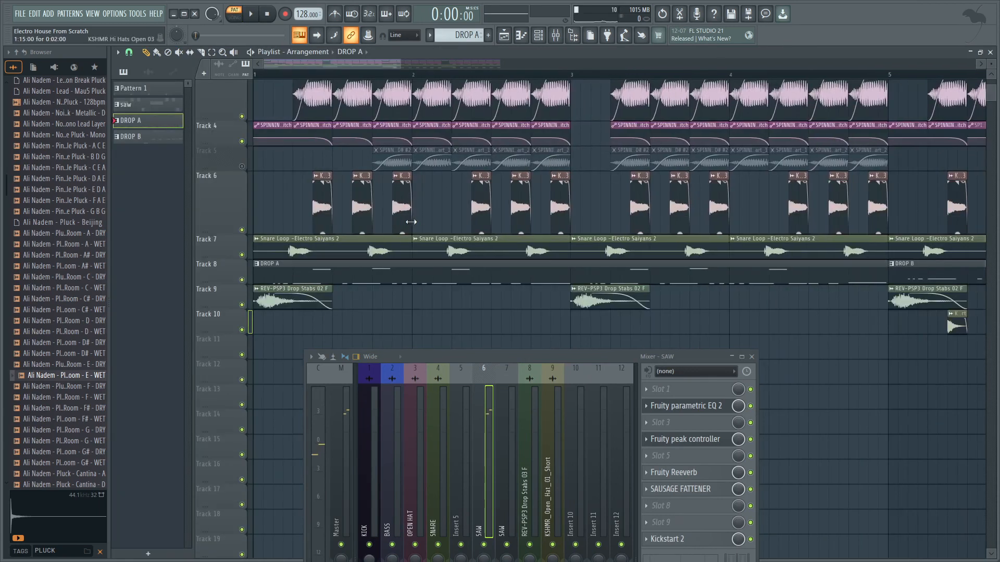
double_click(771, 272)
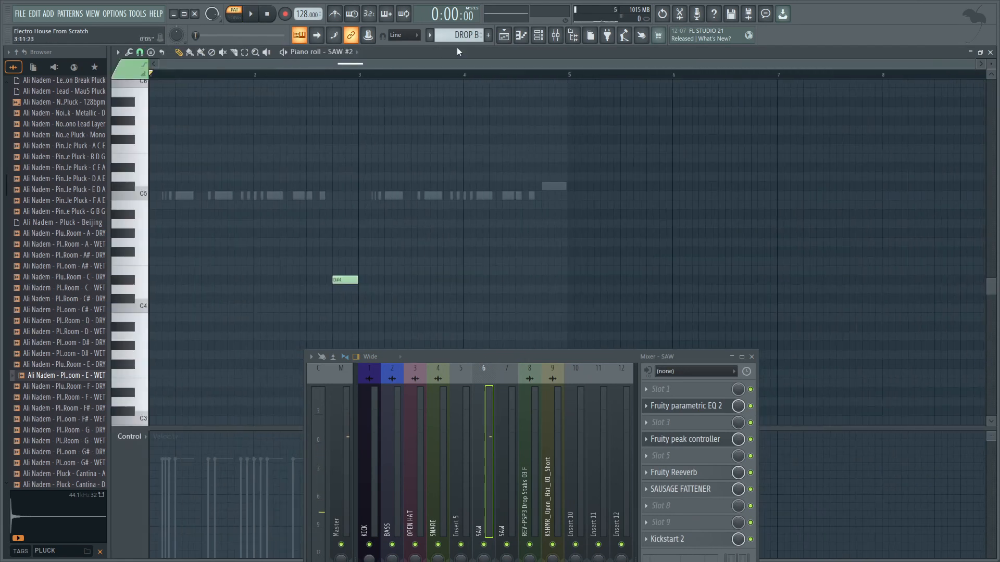
Replace the pluck channel's sample with Pluck - Big Room - D# - WET, moving the mixer clear of the sampler
left_click(538, 35)
left_click(457, 180)
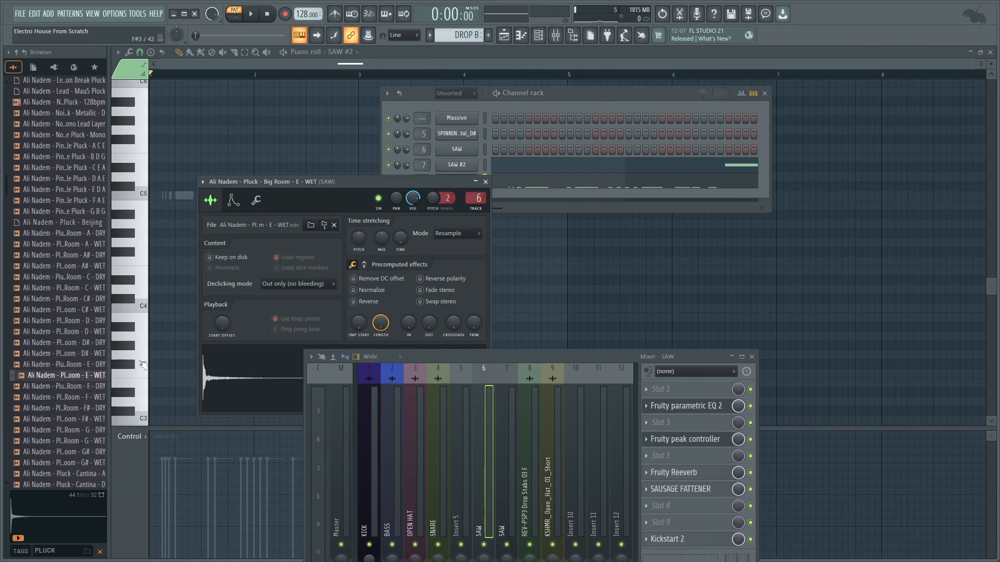
left_click_drag(109, 348, 186, 349)
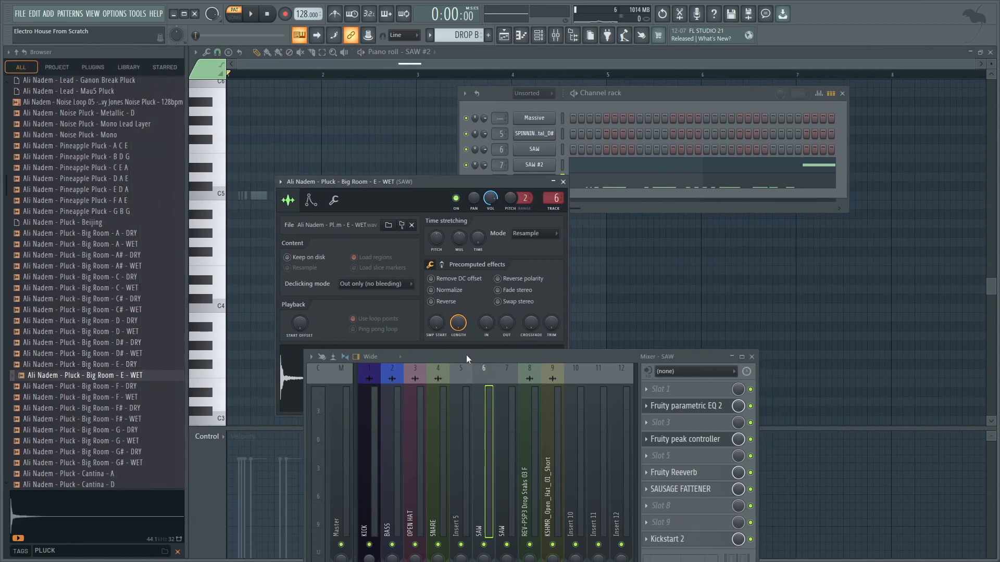
left_click_drag(466, 356, 640, 441)
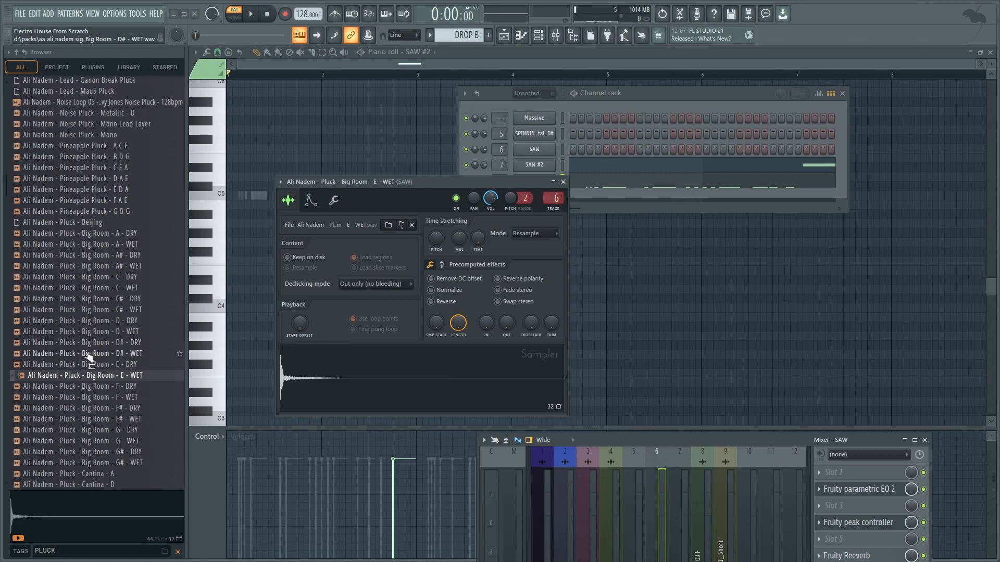
left_click_drag(92, 355, 481, 378)
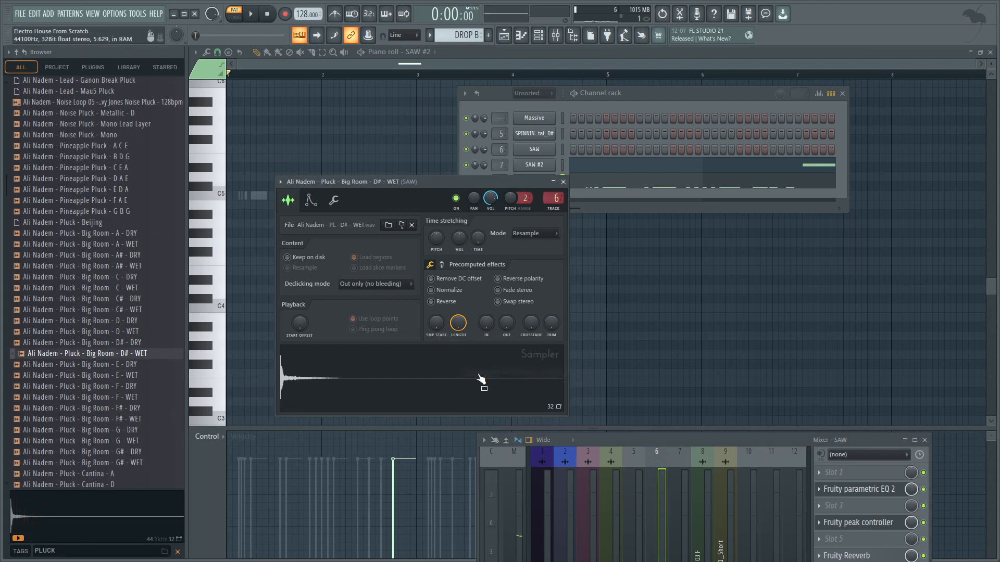
Turn on Normalize for the D# pluck sample and play DROP B to hear it
left_click(503, 93)
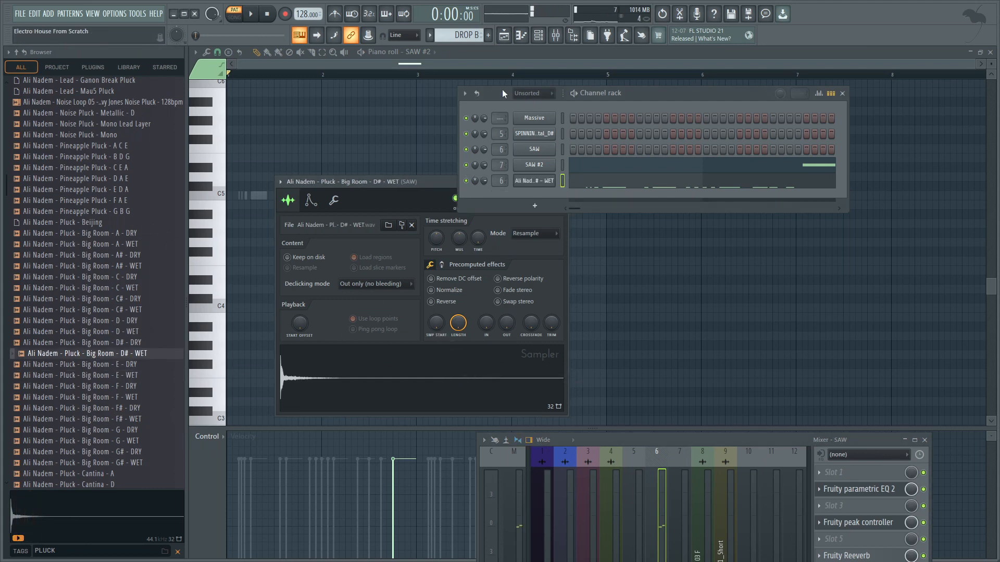
left_click(551, 185)
left_click(447, 290)
key("space")
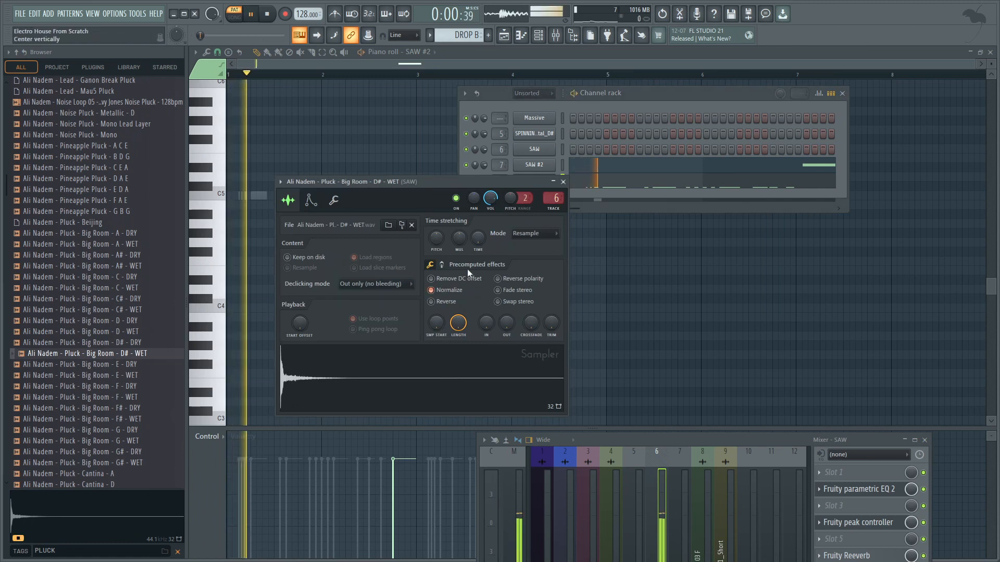
key("space")
Rework the pluck melody's opening in bar 1: raise the first long note to C#5, follow it with A#4, and shorten and respace the next C5 notes
left_click(625, 181)
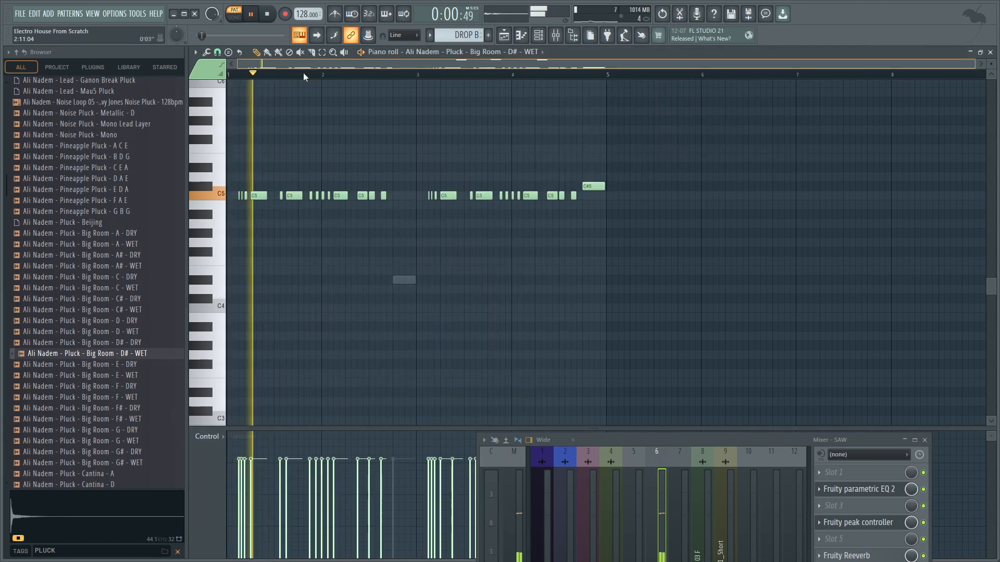
scroll(279, 193, "up", 2)
key("space")
mouse_move(280, 197)
left_mouse_down()
mouse_move(265, 186)
mouse_move(285, 214)
left_mouse_up()
key("space")
key("space")
left_click(301, 196)
key("space")
left_click_drag(340, 197, 321, 197)
key("space")
key("space")
right_click(298, 197)
key("space")
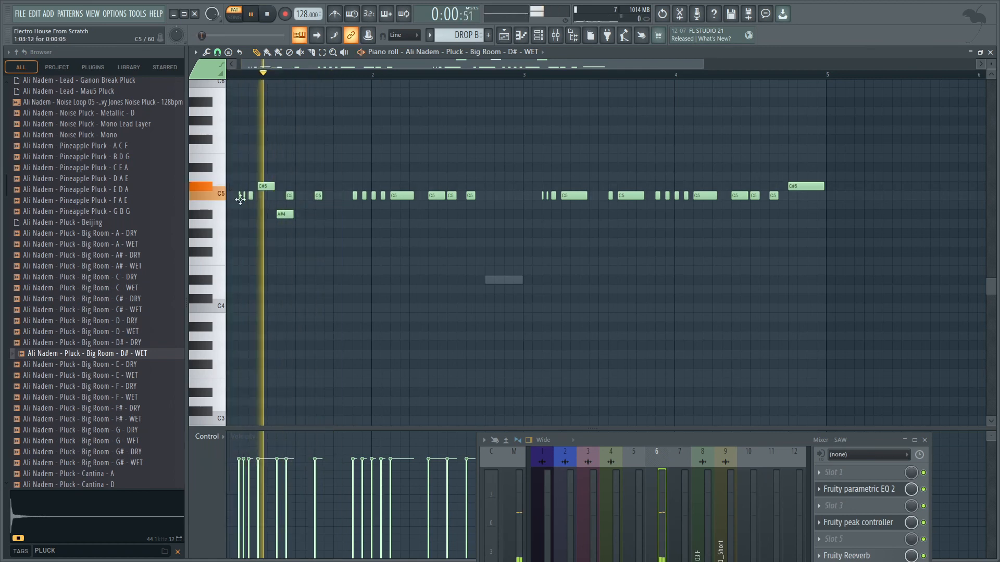
Add another C5 note in the second half of bar 1 and fill the gaps between the C5 notes with very short ones
scroll(338, 201, "up", 2)
left_click_drag(366, 196, 381, 195)
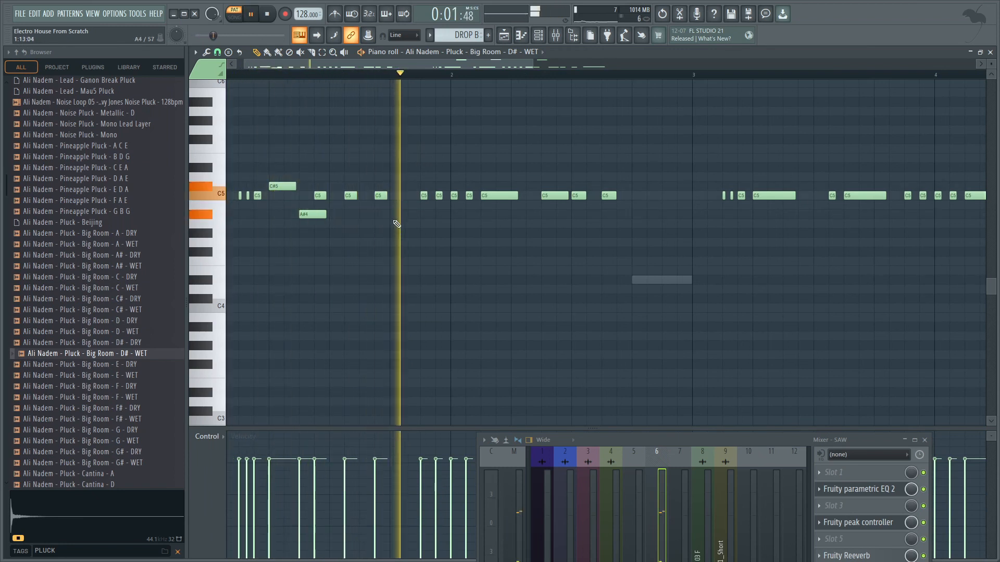
left_click(246, 199)
left_click(334, 195)
left_click(362, 195)
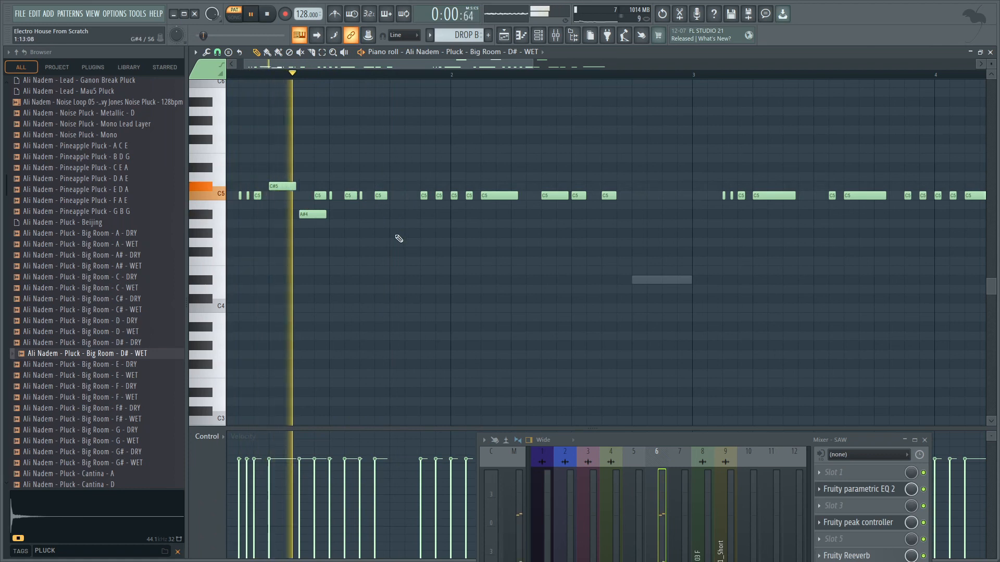
left_click(391, 195)
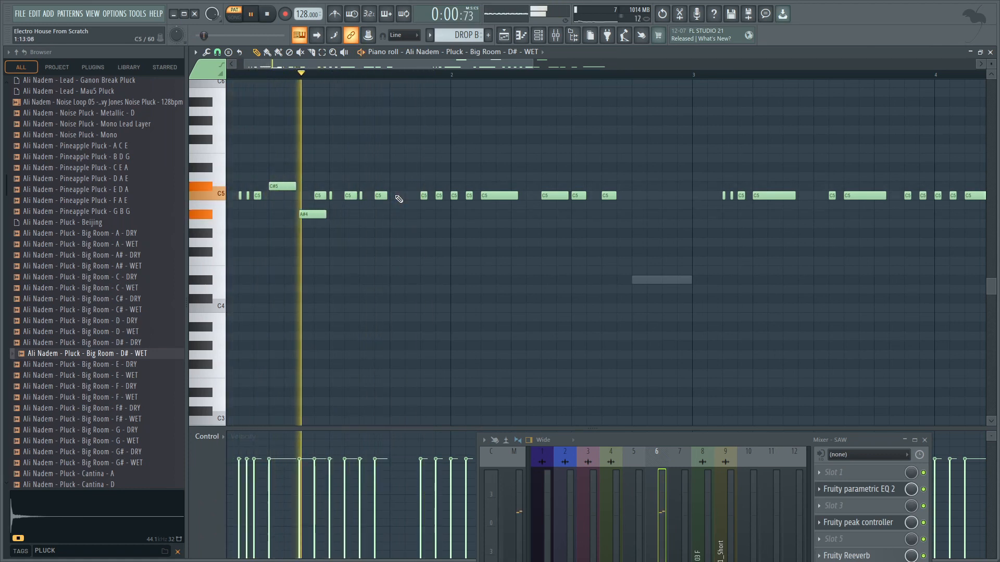
left_click(406, 196)
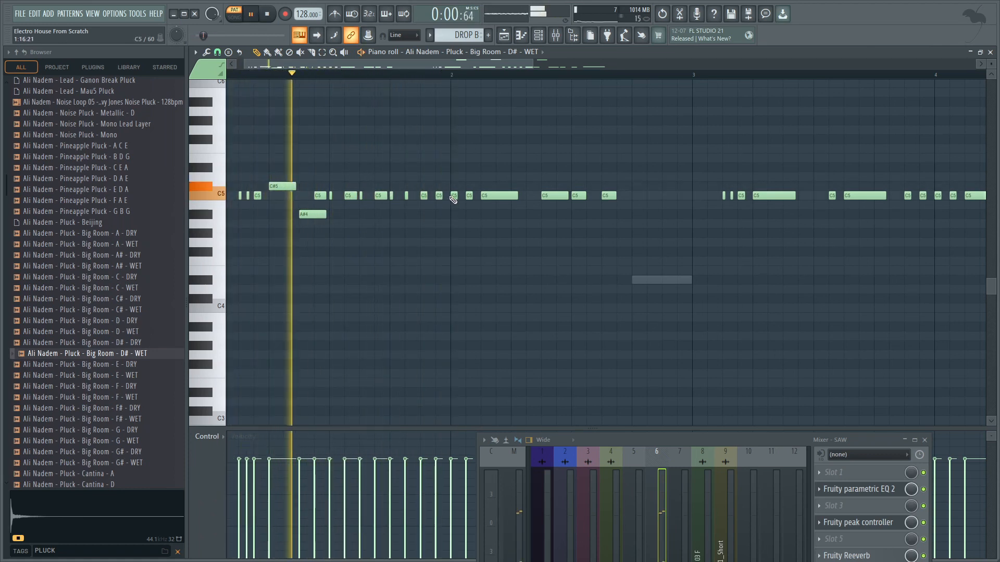
Raise the pluck note at the start of bar 2 to D#5, replace the following C5 with C#5, and play the melody
left_click_drag(454, 196, 452, 167)
key("space")
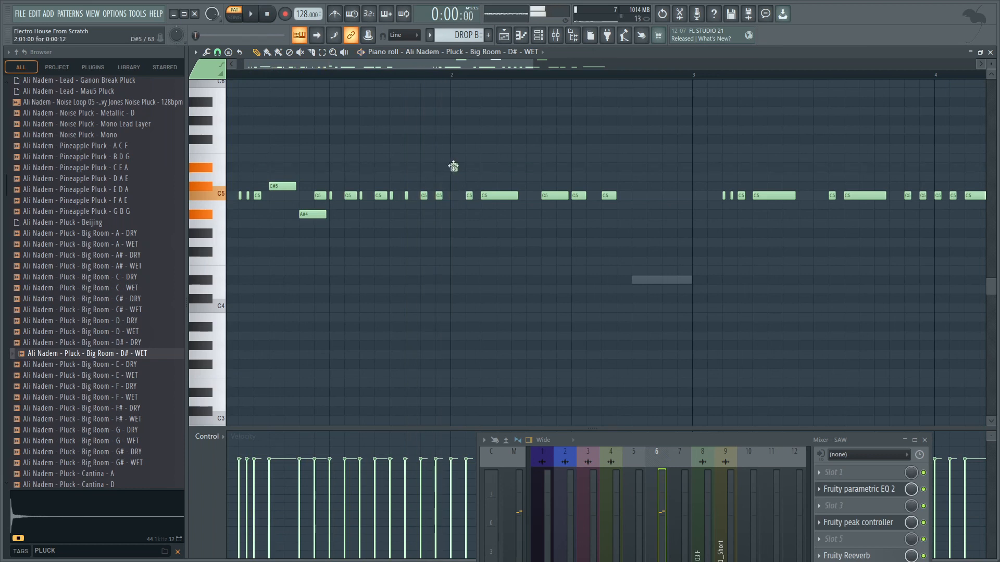
right_click(471, 197)
key("space")
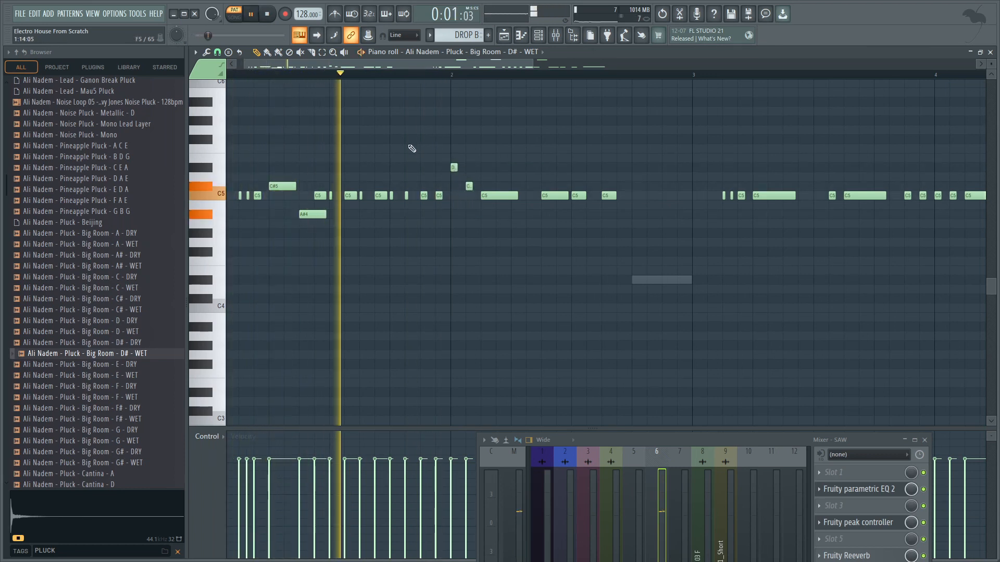
Remove the long C5 pluck note in bar 2 and try very short A#4 and C5 notes in its place
key("space")
key("space")
right_click(500, 197)
key("space")
key("space")
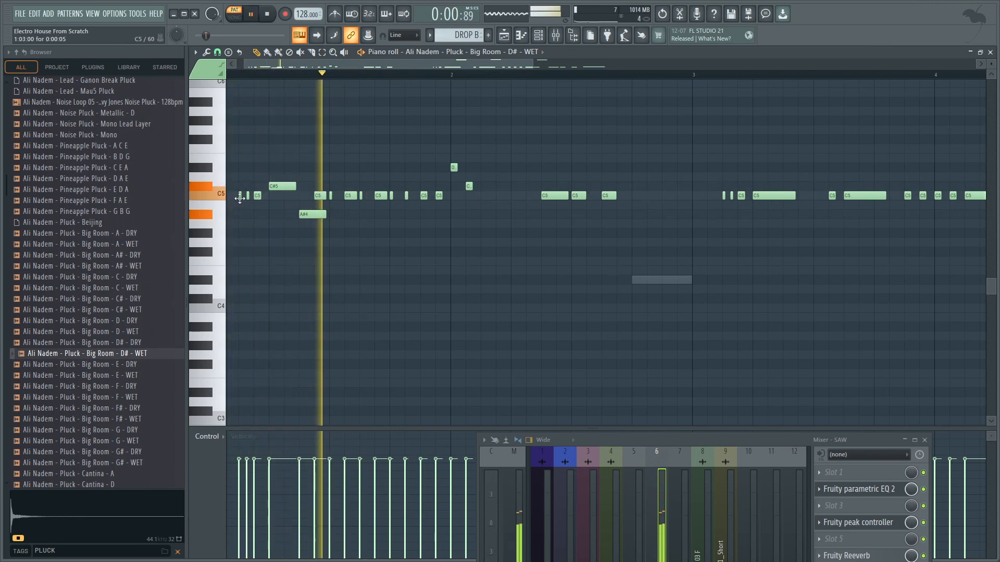
left_click_drag(491, 188, 487, 200)
key("space")
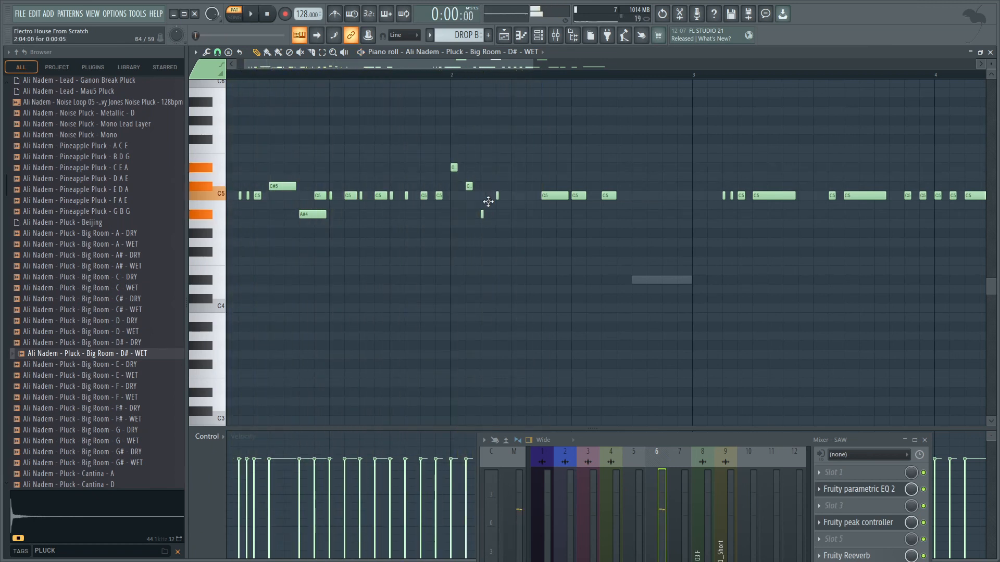
key("space")
key("space")
key("space")
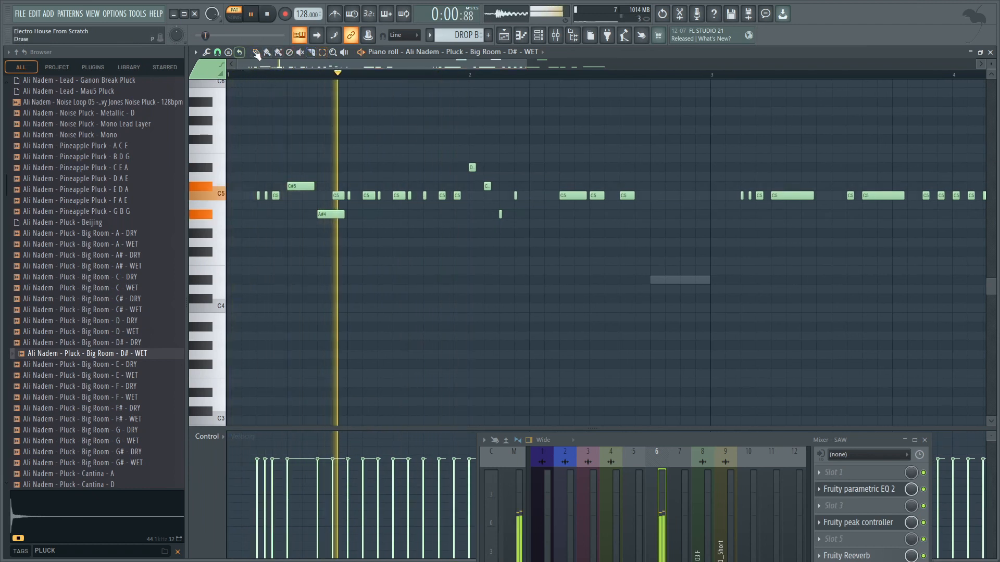
Replace the very short A#4 and C5 notes in bar 2 with two slightly longer C5 notes and play the melody
right_click(516, 195)
key("space")
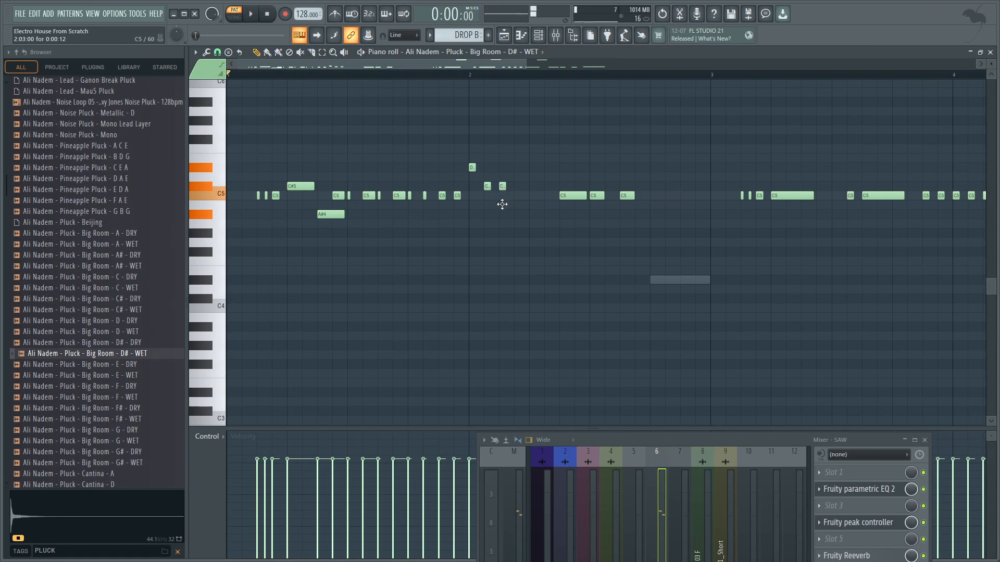
left_click_drag(502, 205, 502, 206)
key("space")
left_click(516, 195)
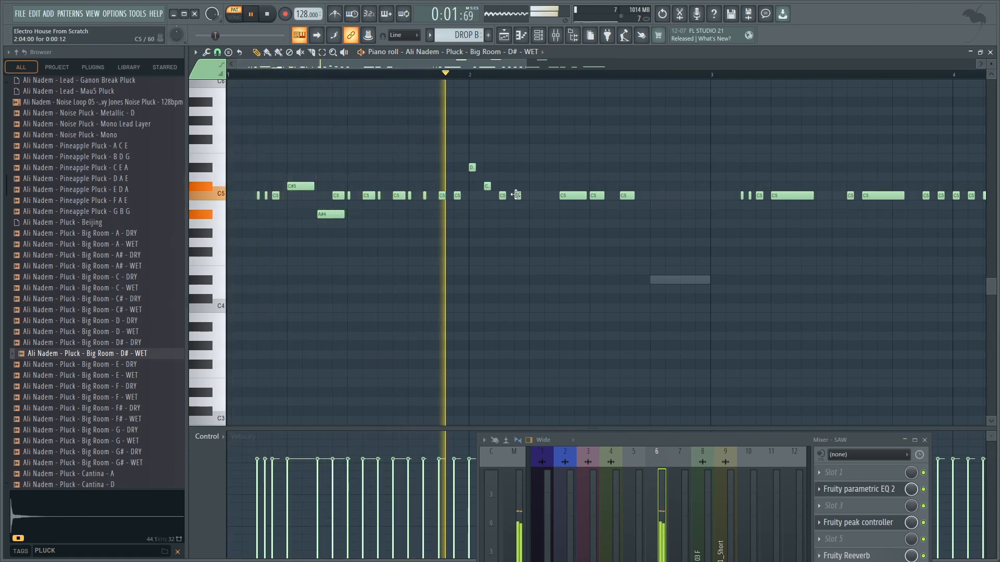
key("space")
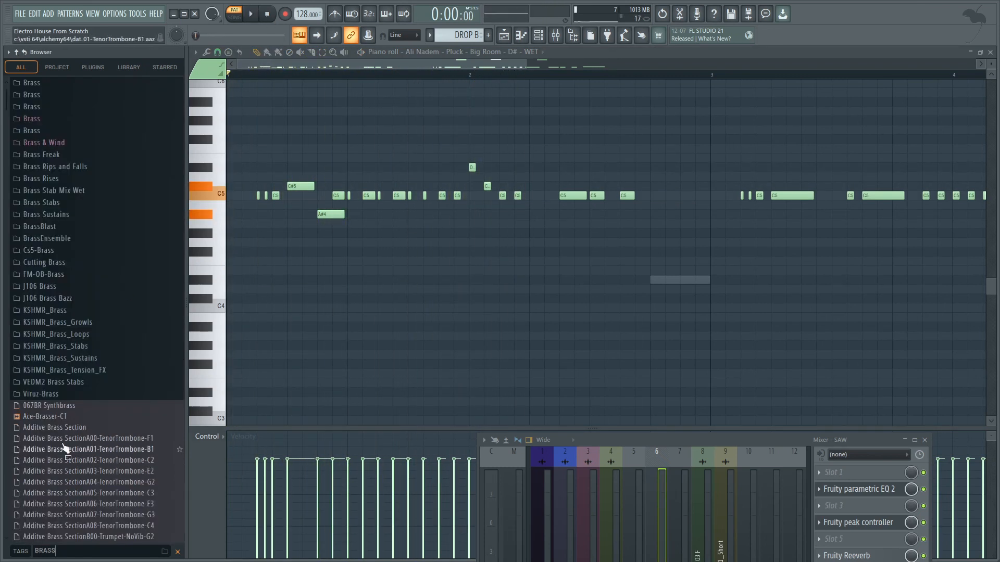
Search the browser for BRASS and audition the Ganon 5th, Kshmr Stab and Brass - Stab - C samples
scroll(68, 443, "down", 8)
scroll(78, 434, "down", 10)
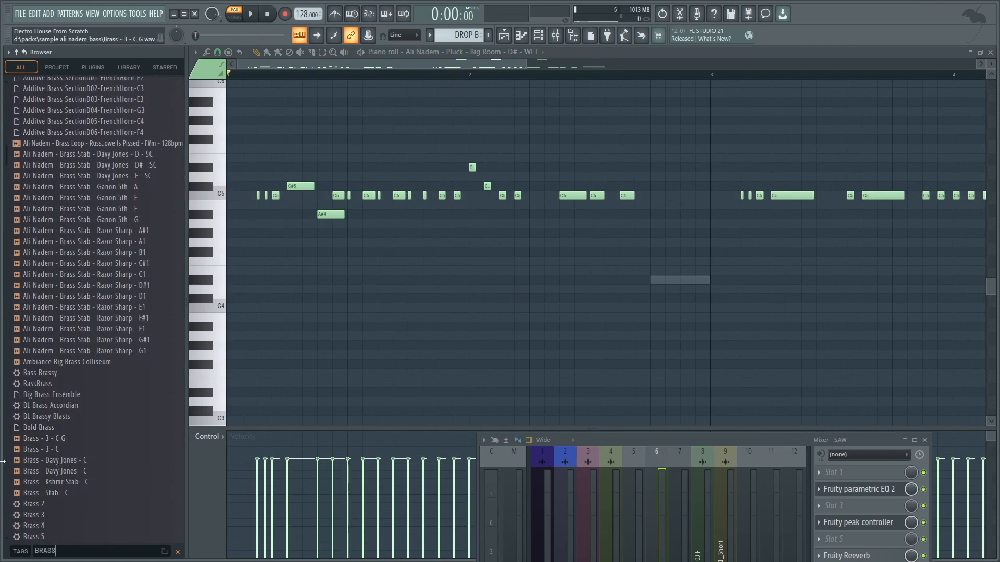
left_click(147, 197)
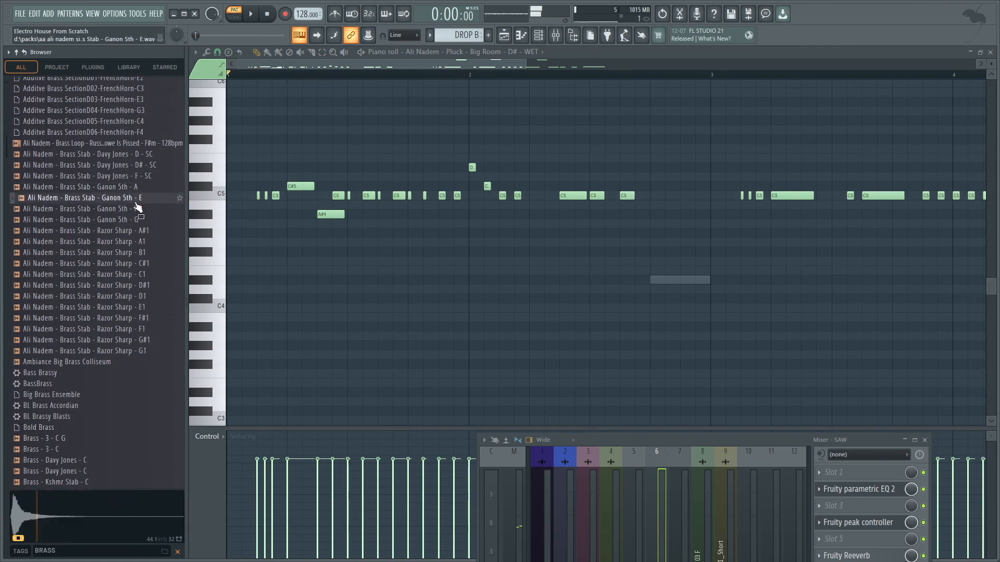
left_click(139, 220)
scroll(99, 325, "down", 4)
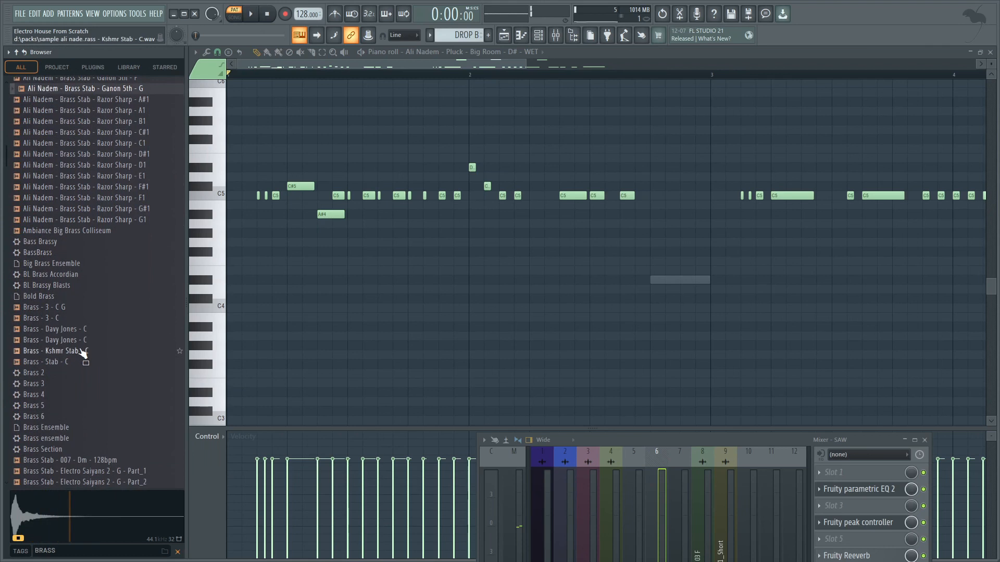
left_click(81, 352)
left_click(72, 363)
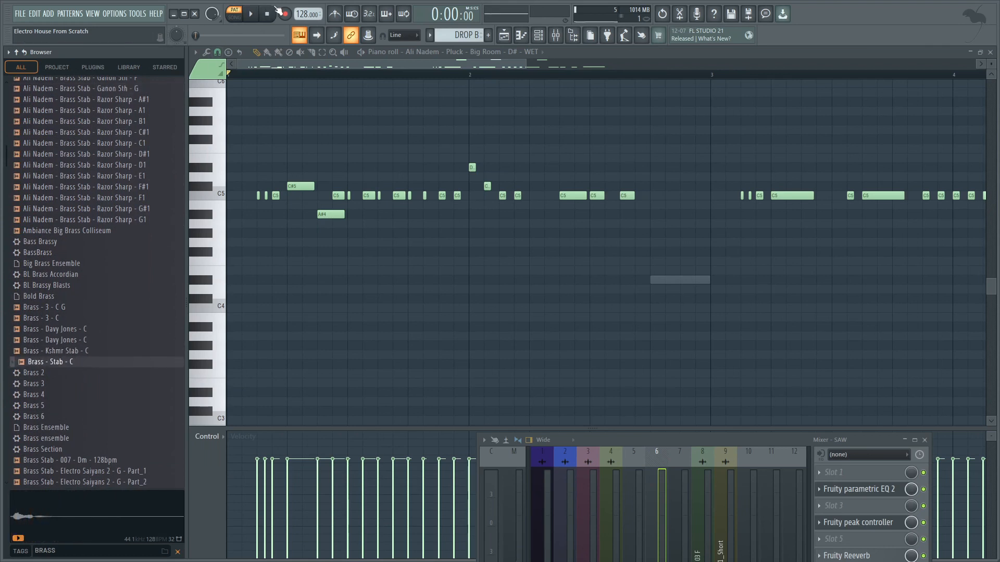
scroll(92, 311, "down", 8)
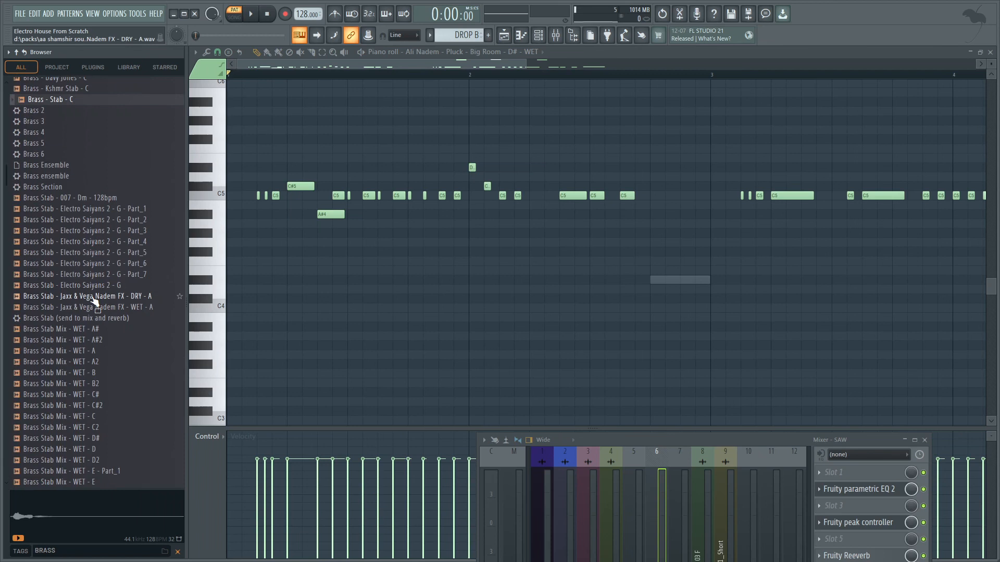
Add the Brass Stab - Jaxx & Vega Nadem FX - WET - A sample as a new channel and route it to mixer track 6
left_click(135, 307)
left_click_drag(135, 312, 526, 197)
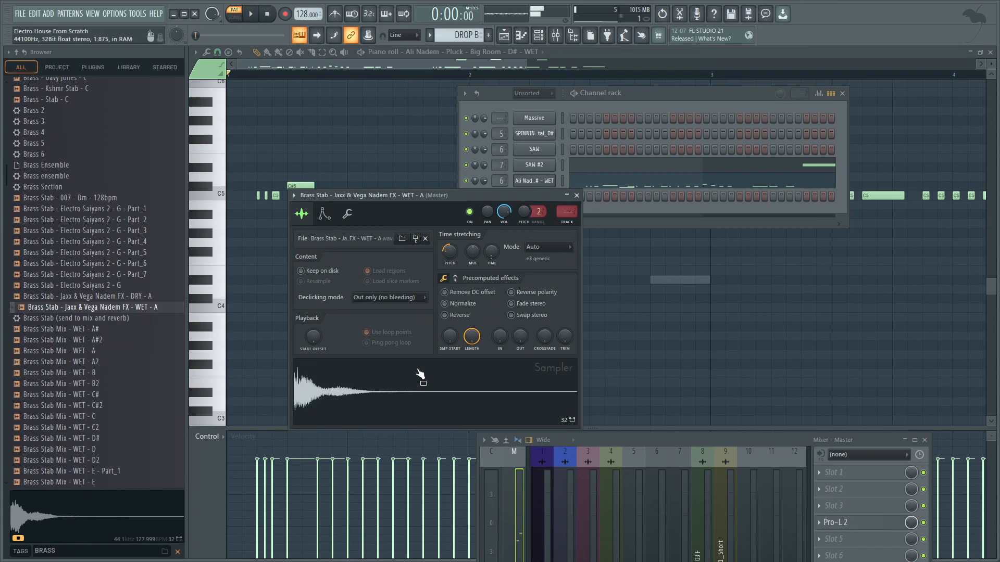
left_click(493, 105)
left_click_drag(499, 195, 499, 180)
Place a short C5 note at the start of bar 1 in the brass stab's piano roll and play the pattern
right_click(524, 197)
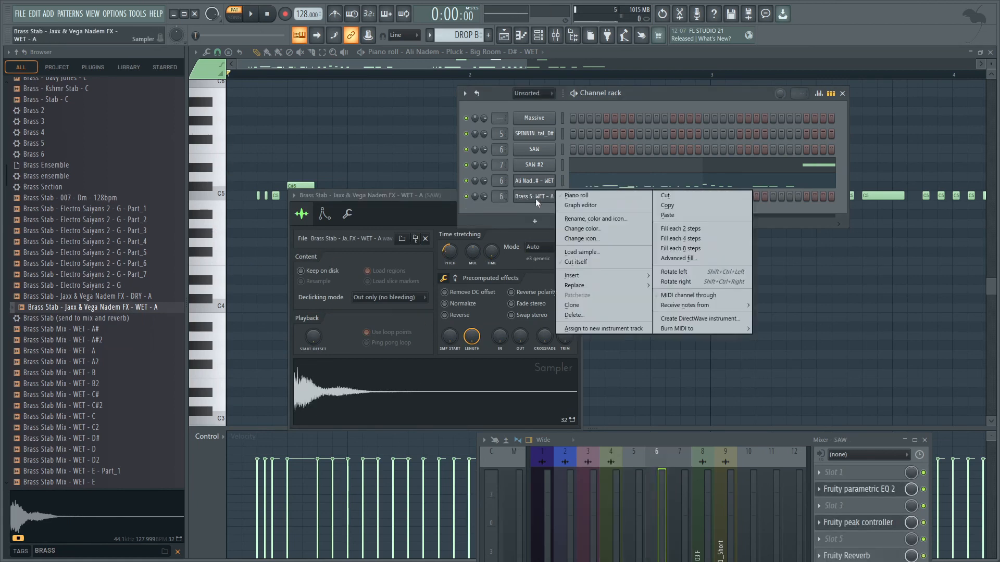
left_click(565, 197)
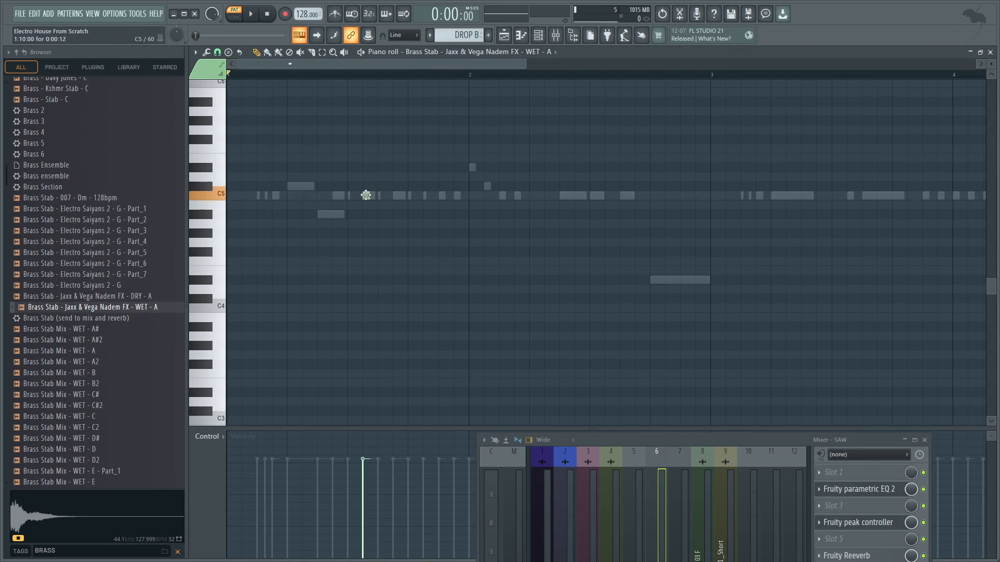
key("space")
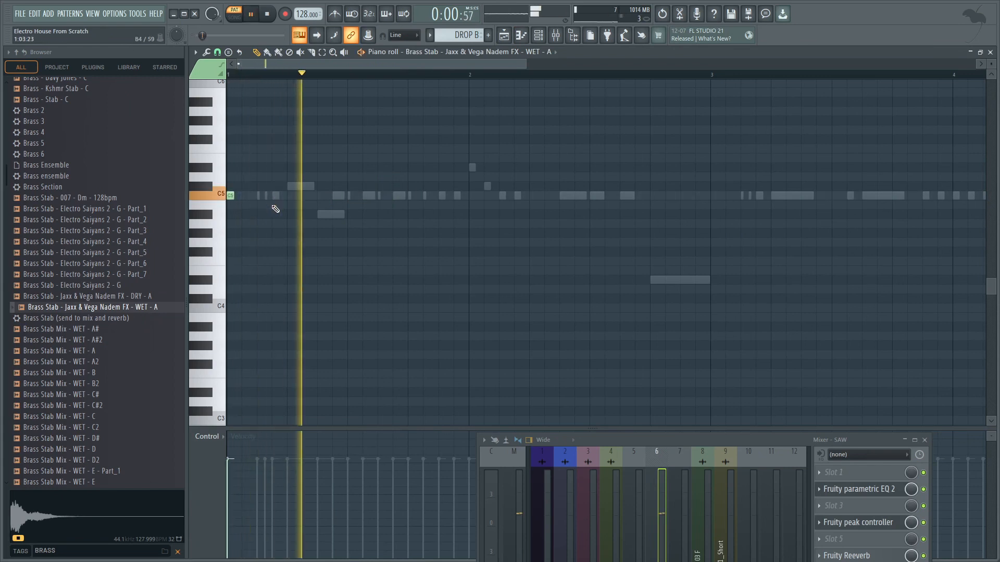
Try extra C5 brass stab notes right after the first one and in bar 2, playing the pattern repeatedly to hear them
left_click(533, 198)
key("space")
key("space")
mouse_move(230, 196)
left_mouse_down()
mouse_move(314, 195)
mouse_move(231, 196)
left_mouse_up()
key("space")
key("space")
key("space")
key("space")
key("space")
key("space")
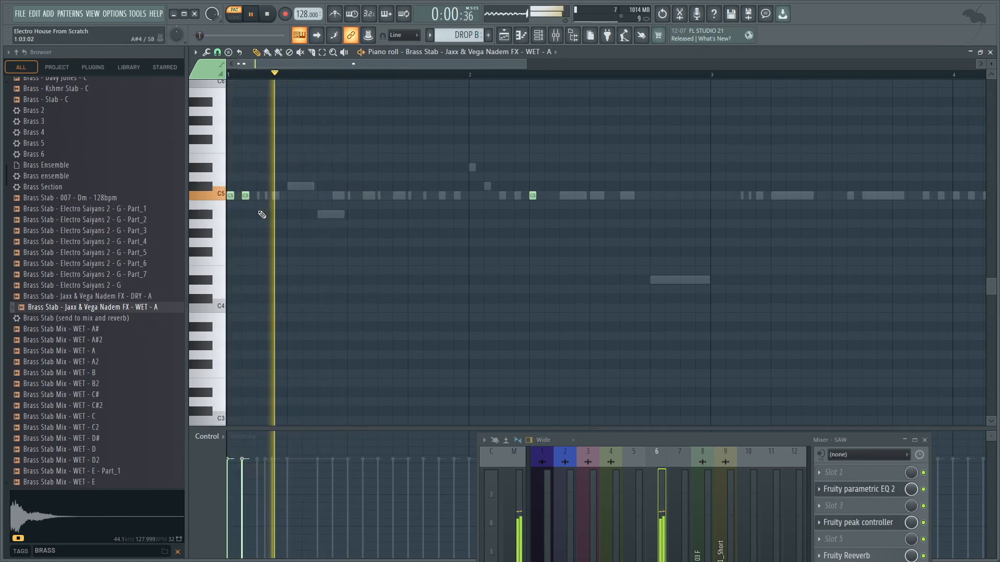
Remove the extra brass stab notes in bars 1 and 2, keeping only the C5 at the start of bar 1
key("space")
key("space")
right_click(233, 196)
left_click(233, 196)
key("space")
key("space")
right_click(534, 197)
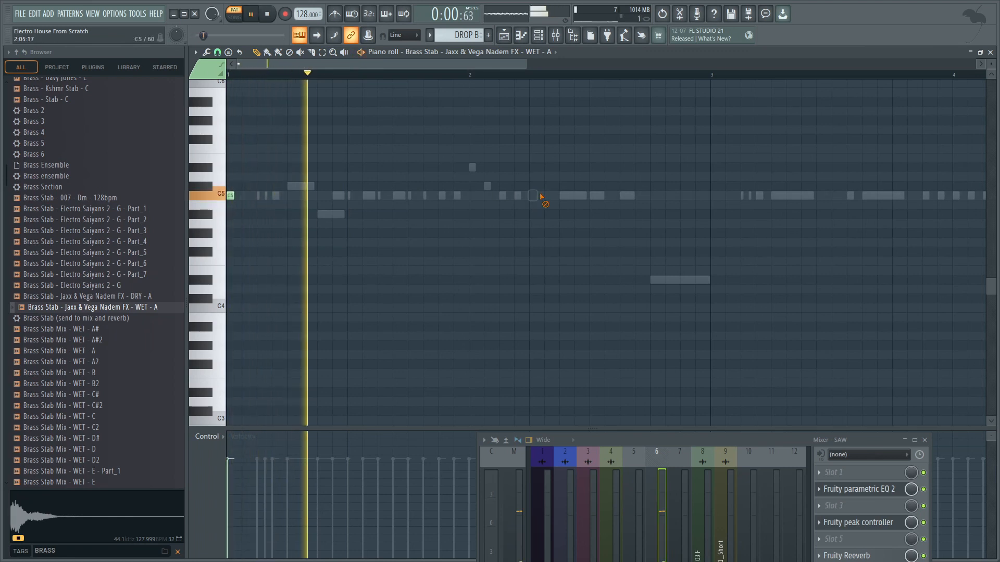
Add a C5 brass stab note at the start of bar 3, return to the pluck channel's piano roll and play the pattern
left_click(713, 196)
scroll(578, 163, "down", 1)
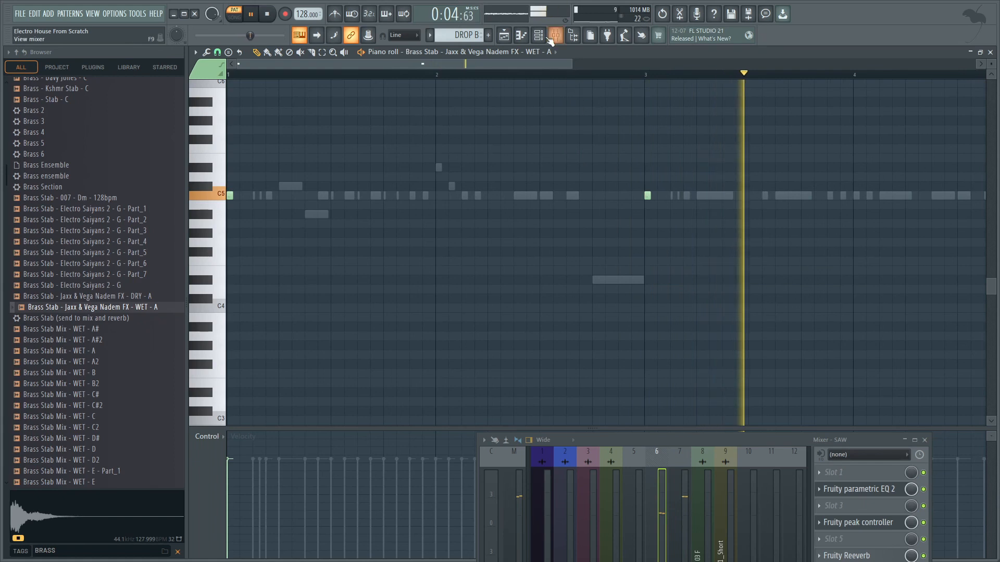
key("F6")
key("space")
key("space")
left_click(607, 188)
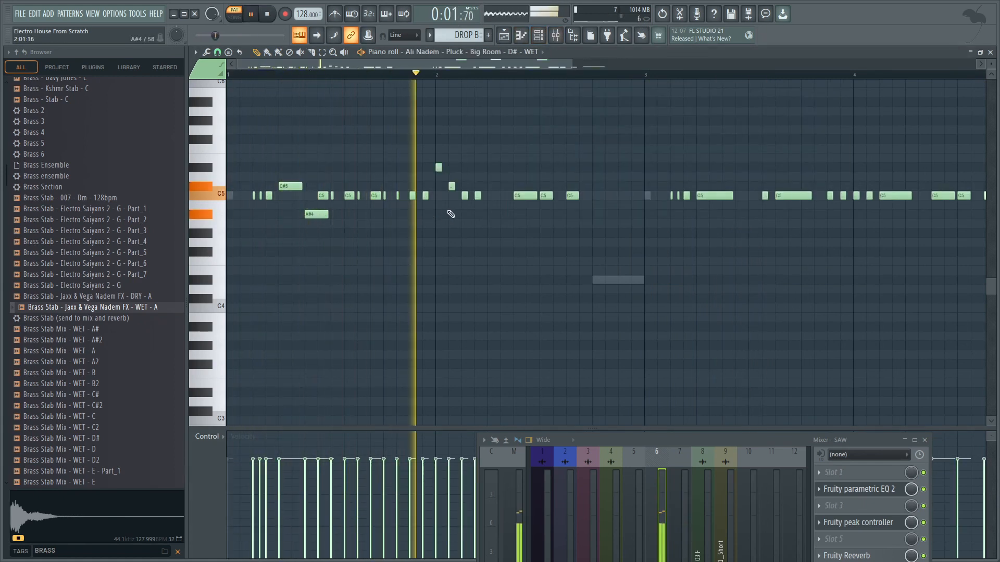
key("space")
Set the piano roll snap to 1/3 step and add a C5 pluck note on the fifth step of bar 2
left_click(217, 52)
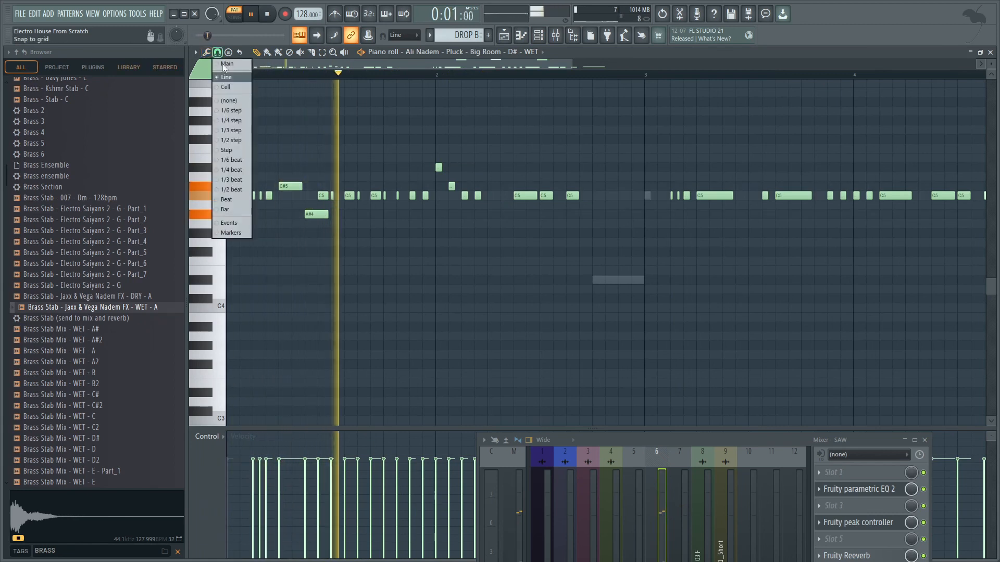
left_click(236, 130)
scroll(491, 215, "up", 2)
left_click(486, 195)
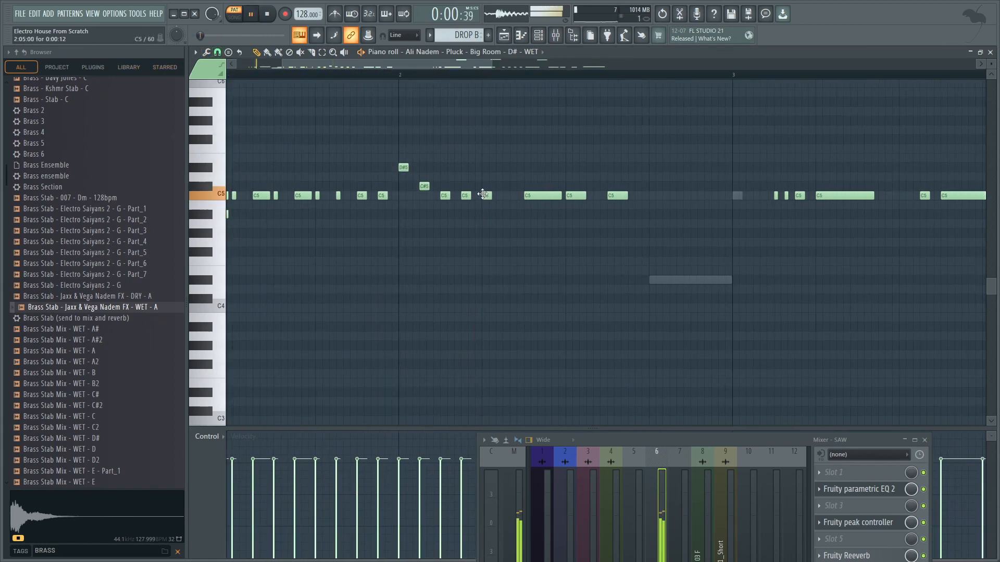
key("space")
Set the snap to 1/3 beat and replace the next long C5 in bar 2 with two short C5 notes on the triplet grid
left_click(217, 52)
left_click(227, 181)
right_click(552, 196)
key("space")
left_click(513, 196)
key("space")
left_click(540, 195)
Replace the last two C5 notes of bar 2 with three short, evenly spaced C5 notes and play the melody
scroll(538, 195, "down", 2)
right_click(565, 196)
right_click(591, 197)
left_click(561, 196)
left_click(579, 196)
left_click(600, 196)
scroll(594, 230, "down", 2)
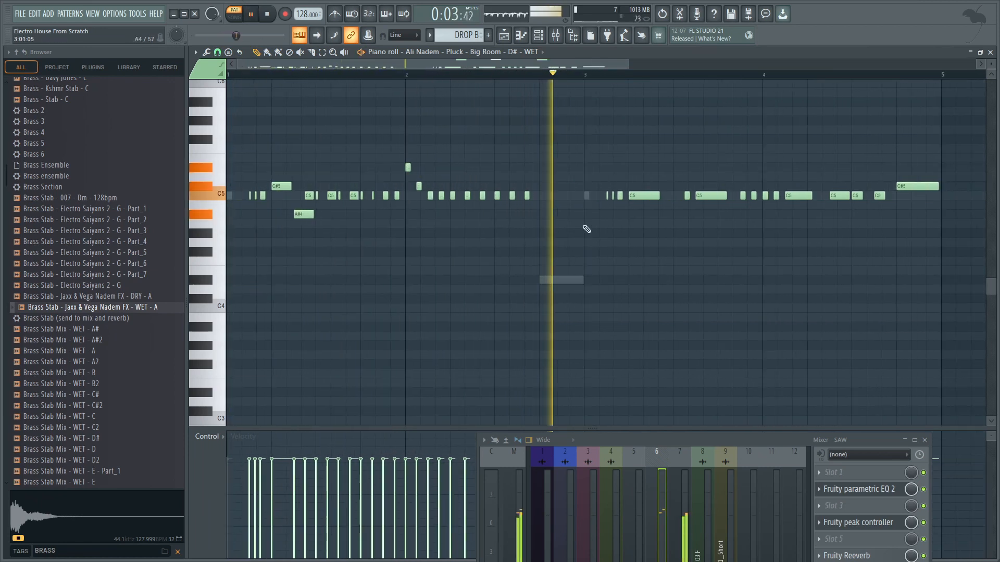
key("space")
key("space")
Delete all the old pluck notes in bars 3 and 4
scroll(531, 197, "down", 2)
right_click(516, 196)
right_click(678, 196)
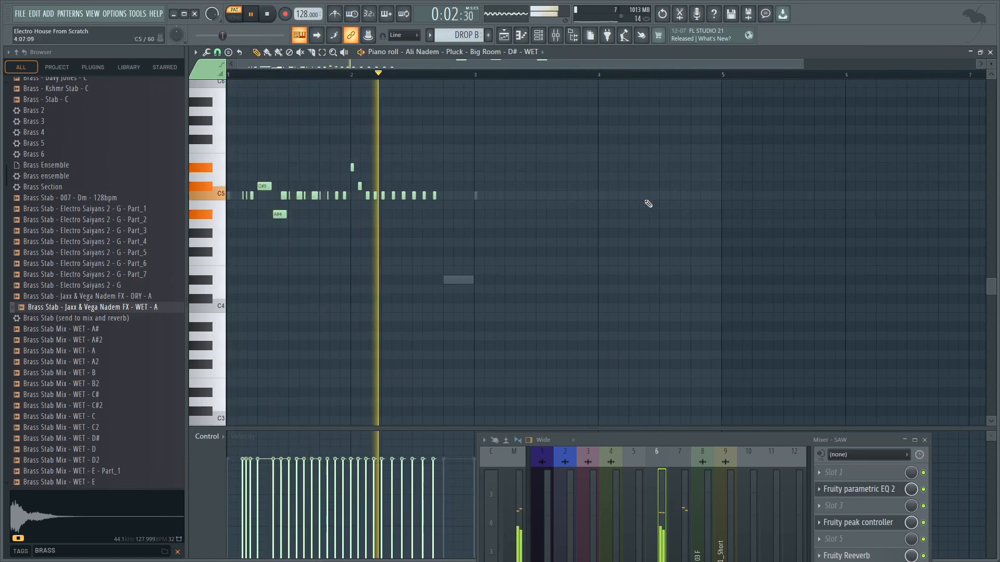
Copy the two-bar pluck melody into bars 3 and 4, set the snap back to Line and align the copy with bar 3
key("ctrl+a")
mouse_move(260, 187)
left_mouse_down()
mouse_move(562, 189)
mouse_move(502, 189)
mouse_move(512, 188)
left_mouse_up()
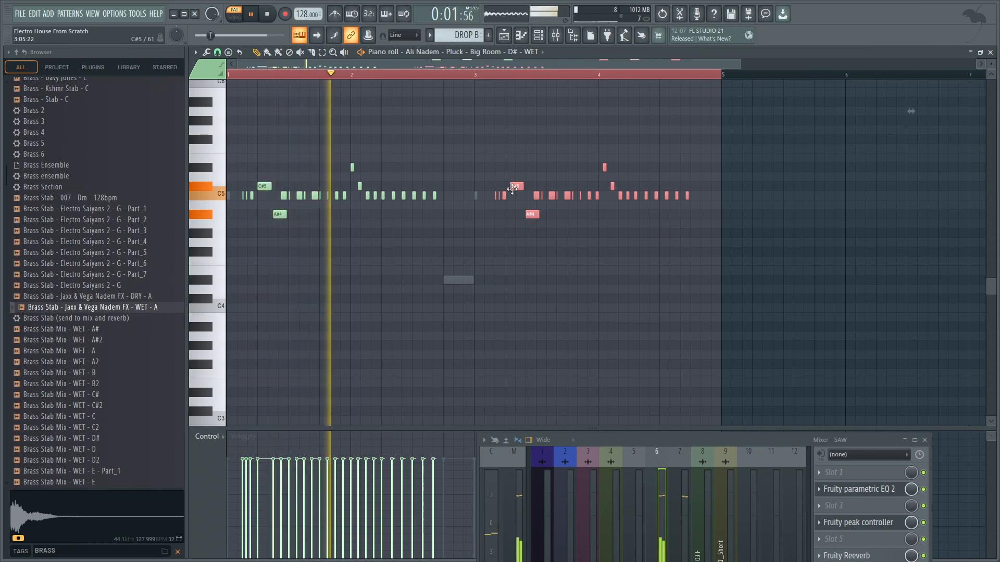
left_click(217, 51)
left_click(226, 85)
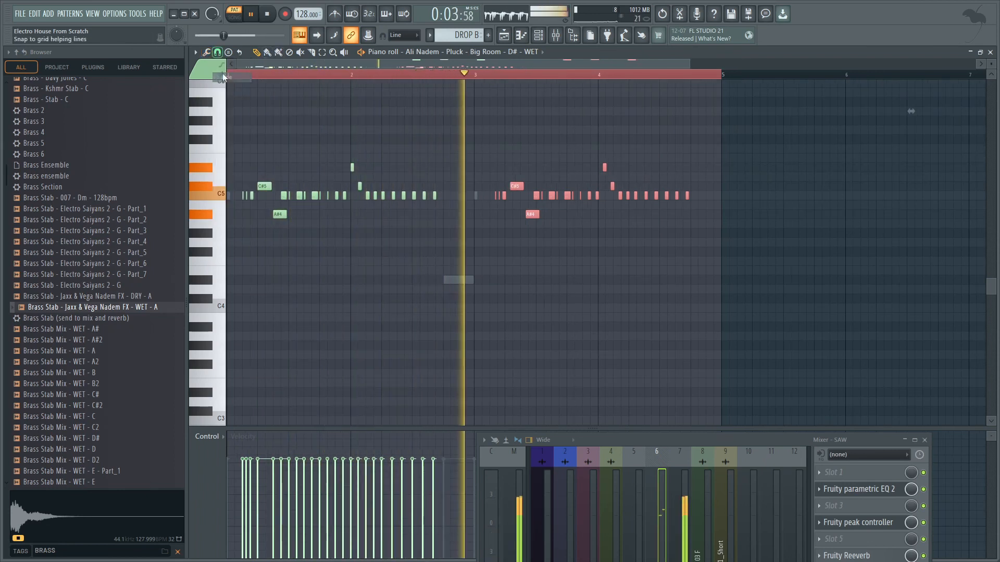
key("space")
mouse_move(514, 184)
left_mouse_down()
mouse_move(205, 175)
mouse_move(238, 194)
mouse_move(509, 192)
left_mouse_up()
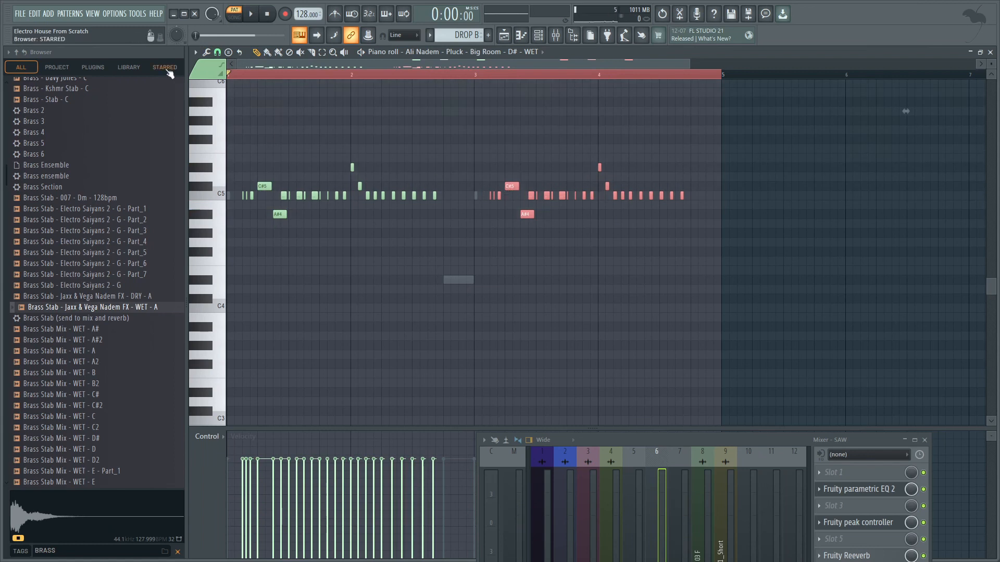
left_click(218, 52)
left_click(218, 54)
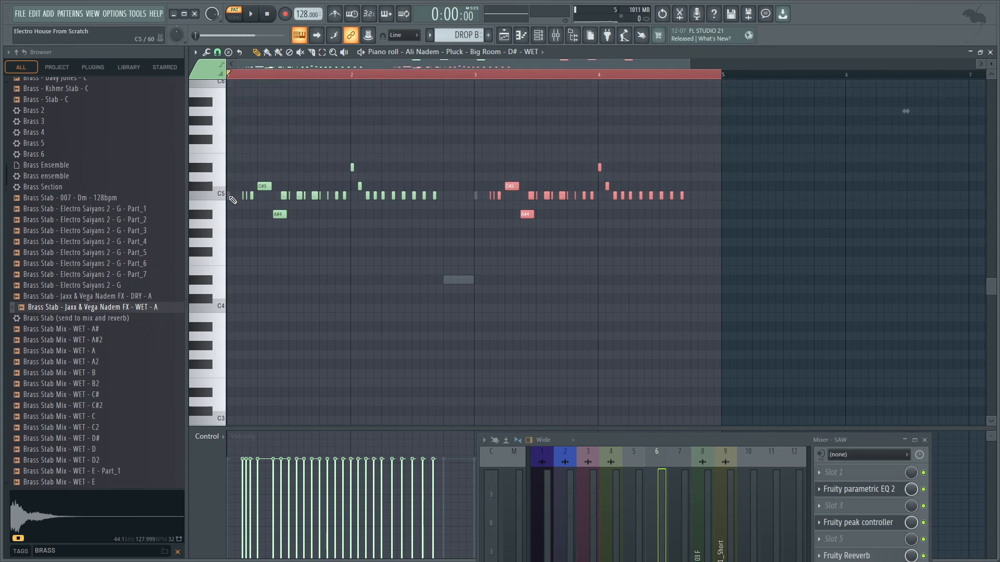
left_click(218, 52)
left_click(259, 79)
mouse_move(505, 187)
left_mouse_down()
mouse_move(242, 185)
mouse_move(505, 186)
left_mouse_up()
right_click(473, 218)
scroll(427, 219, "down", 2)
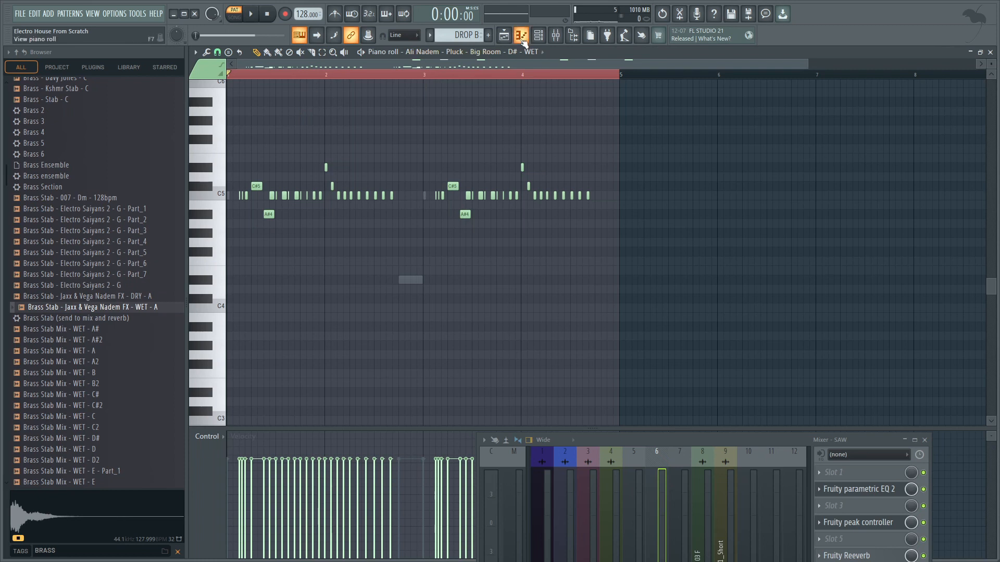
Shorten the DROP B clip on Track 8 in the playlist so it ends at bar 9, and collapse the browser
left_click(504, 35)
scroll(444, 343, "down", 3)
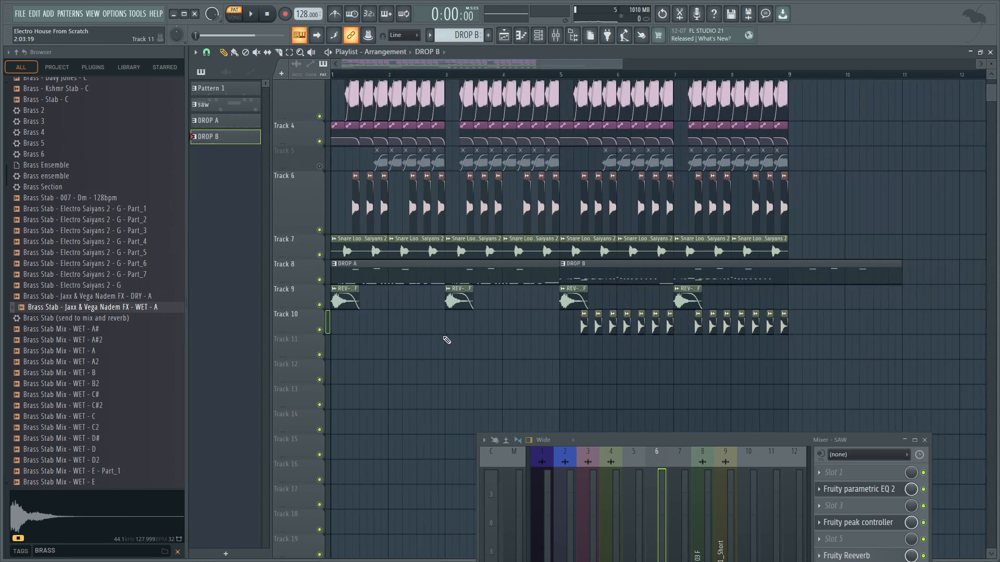
left_click_drag(896, 262, 785, 263)
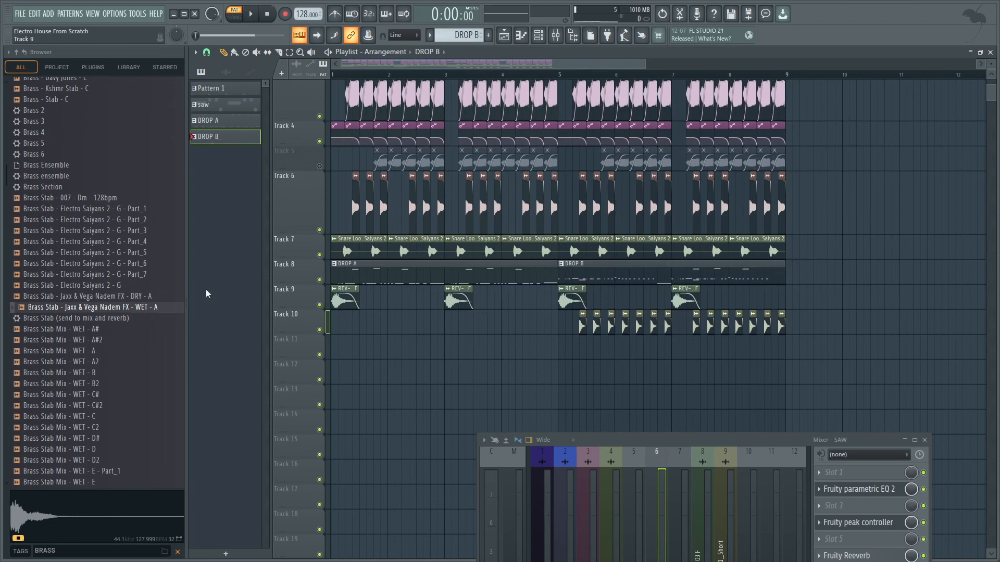
left_click_drag(184, 283, 3, 287)
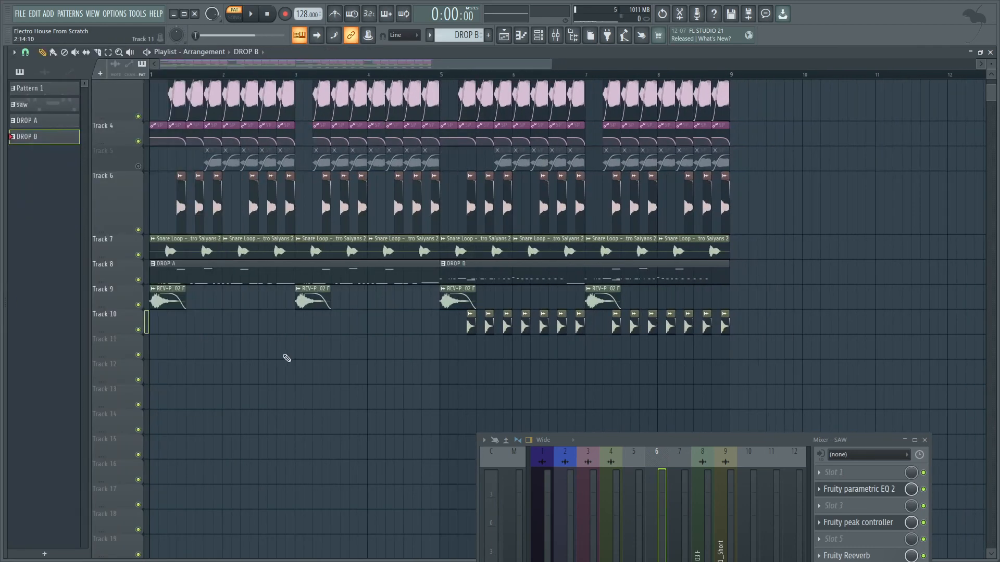
Play the arrangement in song mode to hear DROP A and the transition into DROP B around bar 5
left_click(440, 74)
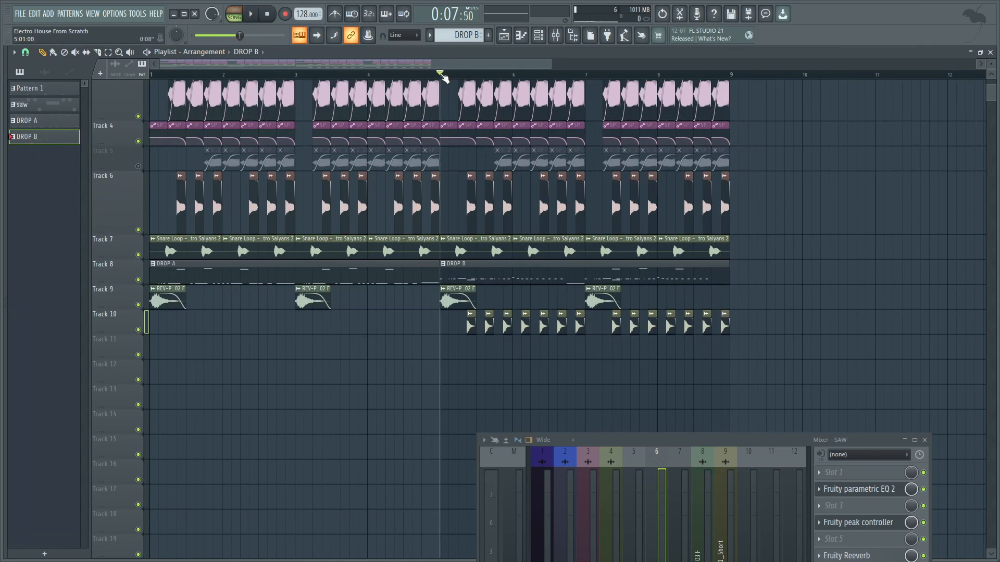
key("space")
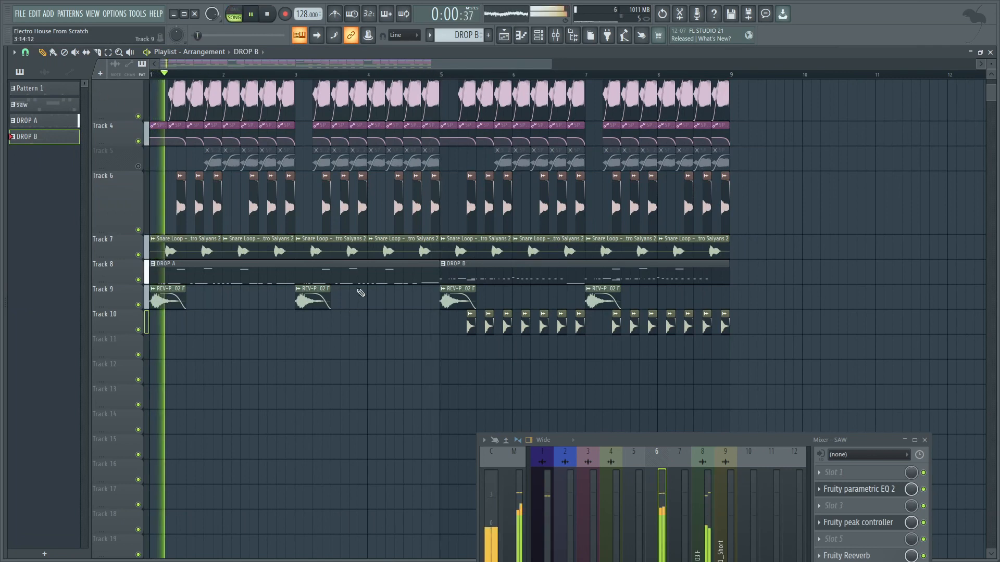
left_click(428, 76)
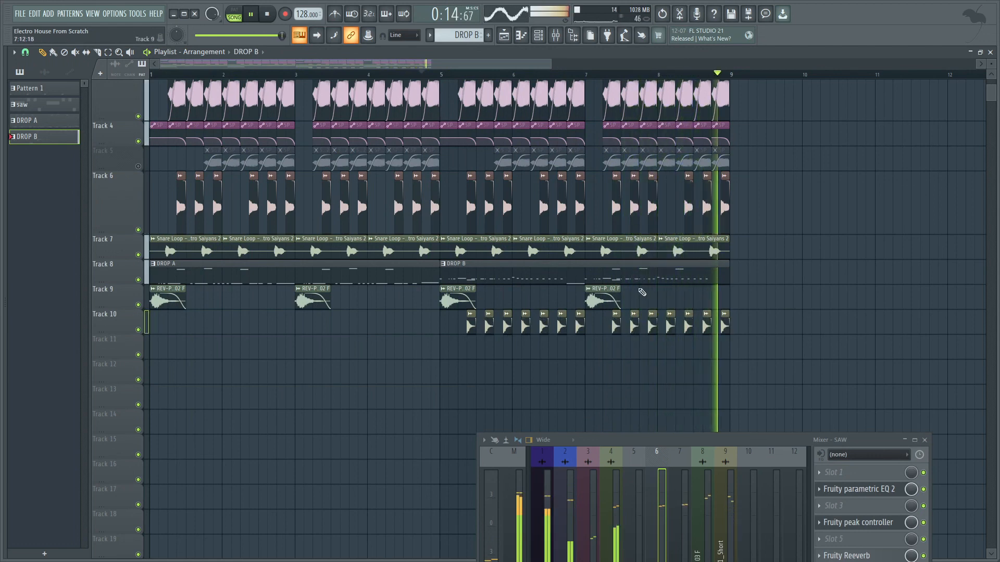
scroll(291, 321, "up", 2)
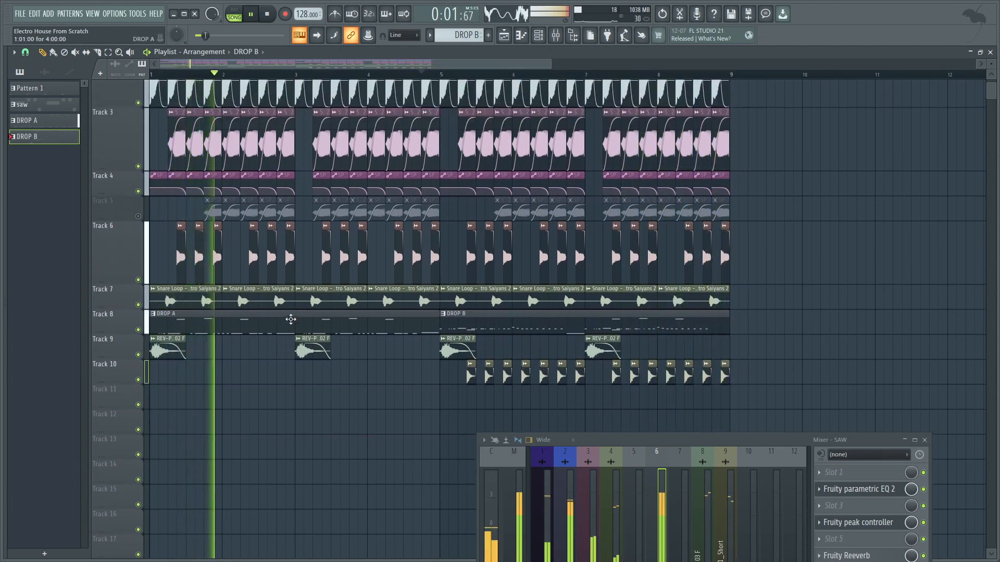
Stop playback and duplicate the whole eight-bar drop arrangement into the eight bars starting at bar 9
scroll(291, 321, "down", 2, "ctrl")
key("space")
key("ctrl+a")
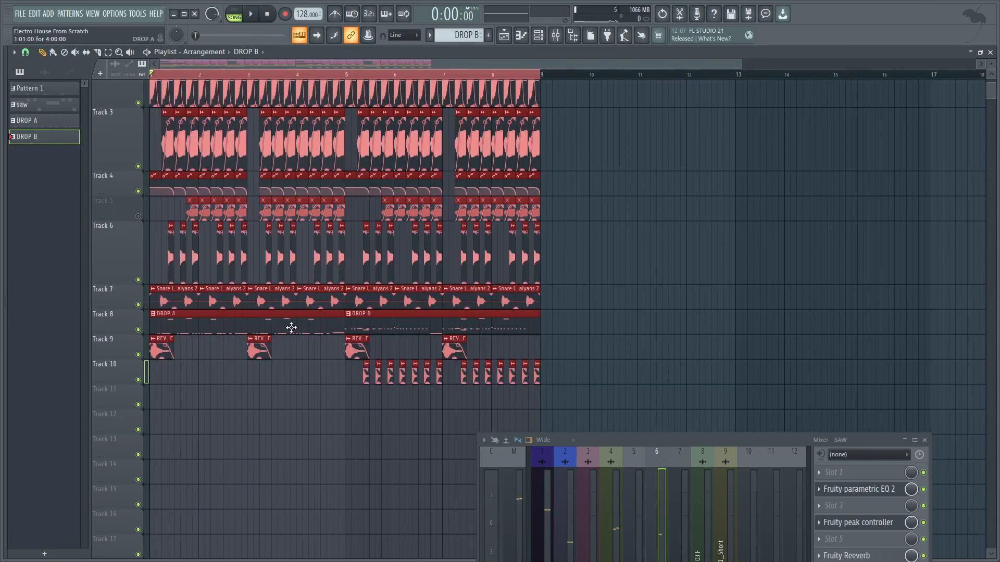
left_click_drag(262, 326, 684, 300)
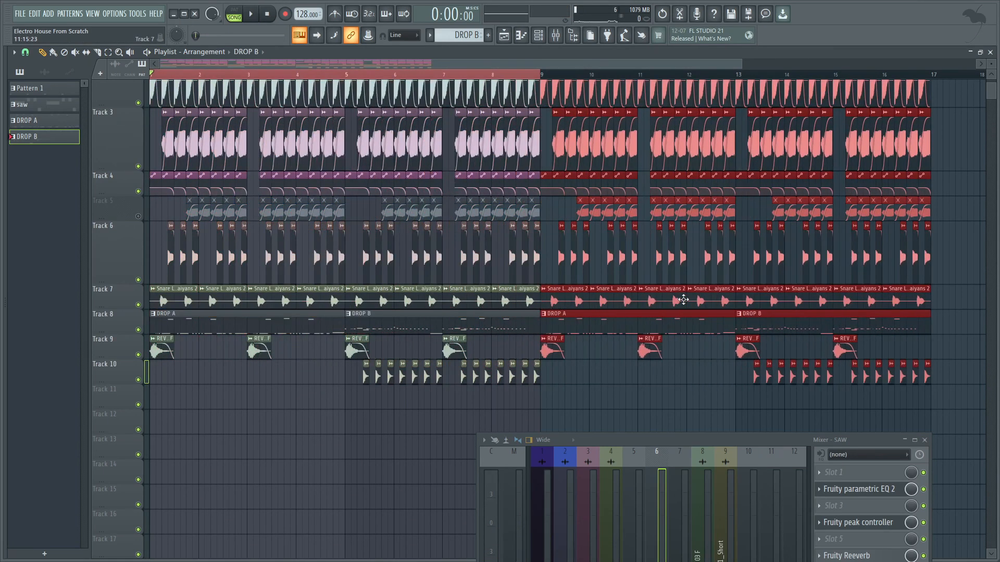
scroll(424, 326, "down", 3)
left_click(407, 75, "ctrl")
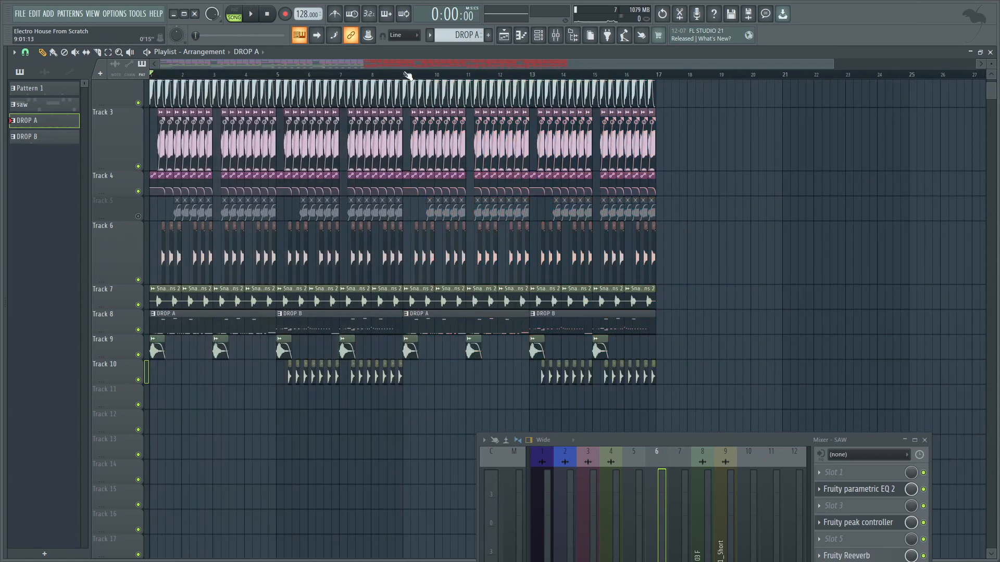
left_click_drag(639, 75, 657, 76)
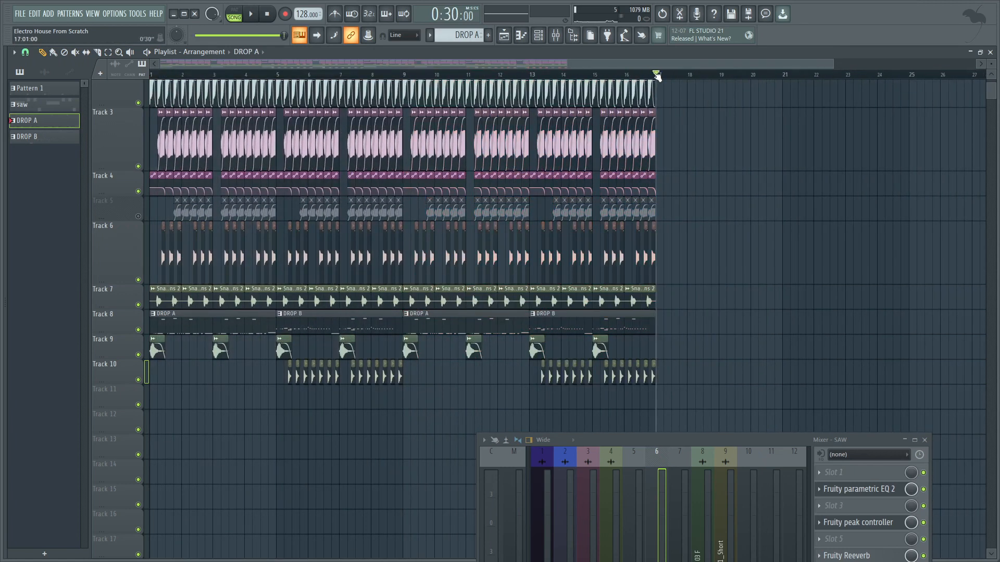
Copy the Track 10 open hat clips from bars 13 to 17 and paste them at bar 9
scroll(330, 308, "up", 3)
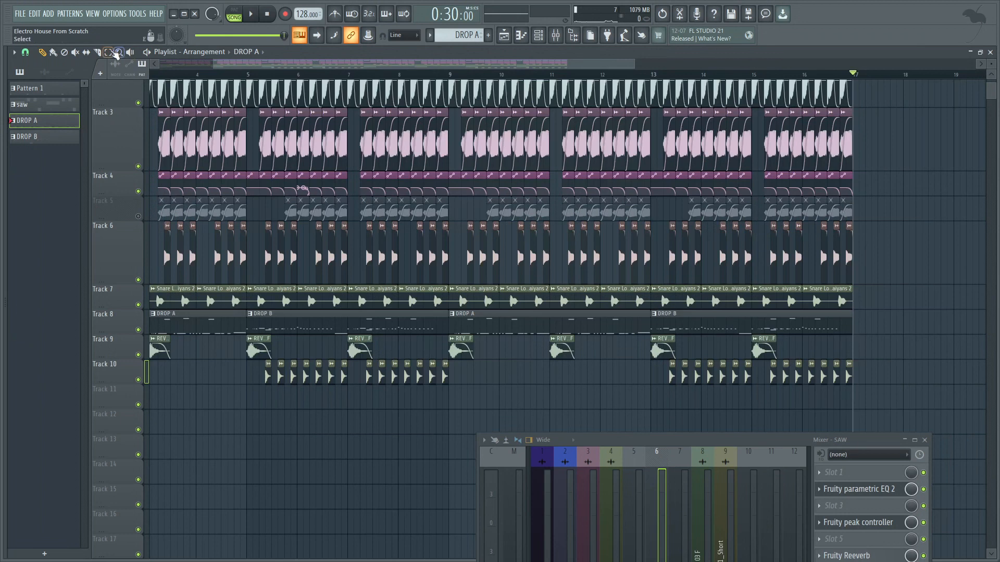
left_click_drag(597, 360, 905, 380)
left_click(43, 53)
left_click(449, 75)
key("ctrl+c")
key("ctrl+v")
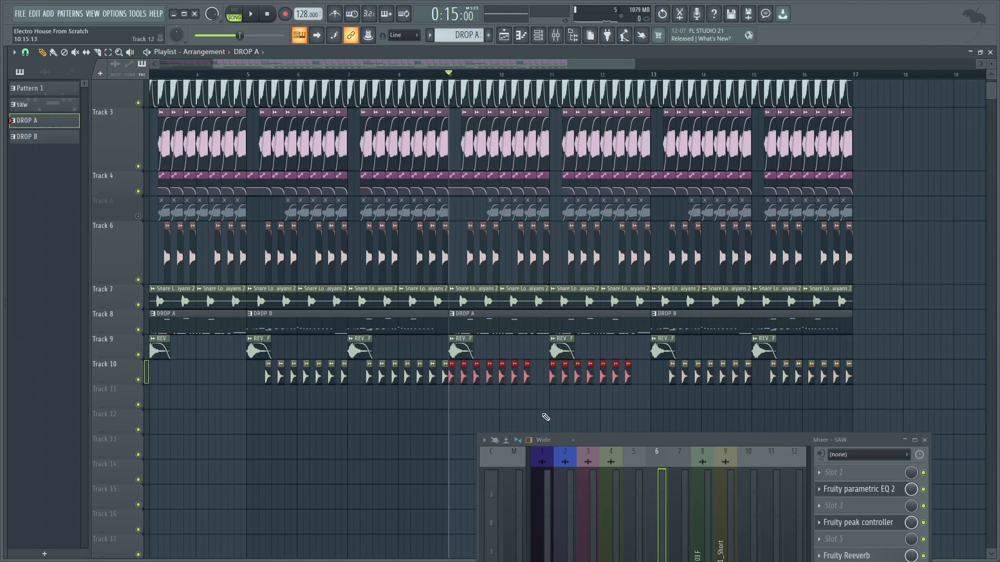
Shift the pasted open hat clips on Track 10 later to match the hat timing of the other sections, and clear the selection
scroll(461, 385, "up", 3)
left_click(437, 364)
left_click(440, 363)
double_click(440, 363)
left_click_drag(442, 364, 481, 364)
left_click(422, 411, "ctrl")
scroll(399, 407, "down", 6)
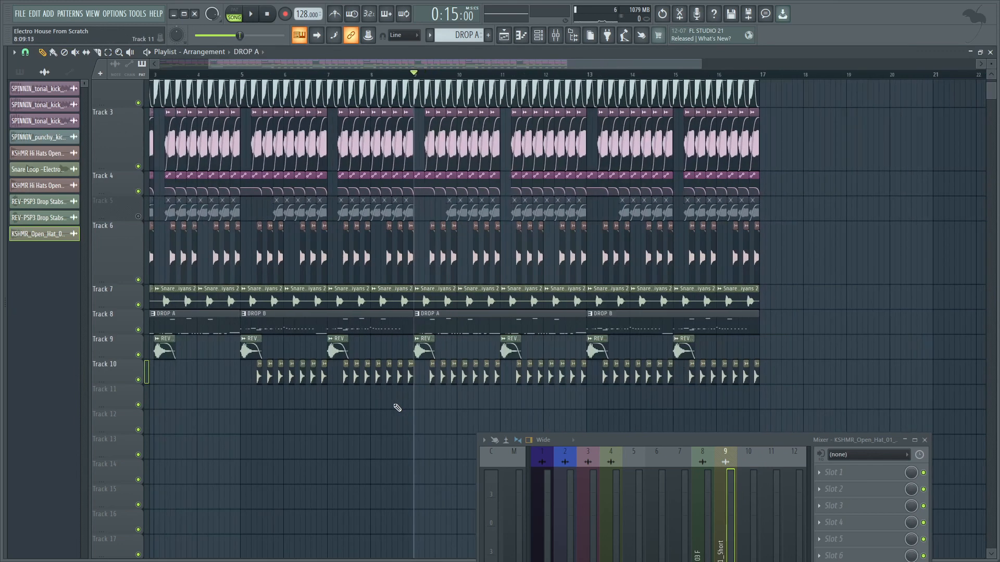
Create a new pattern named riser and place it on Track 11, spanning bar 9 to bar 17
left_click(294, 79)
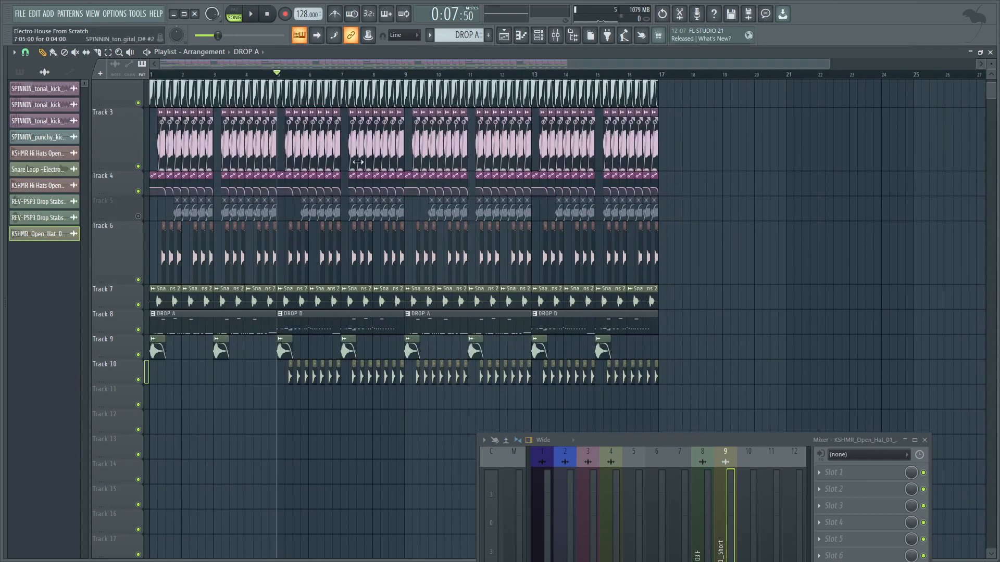
left_click(409, 78)
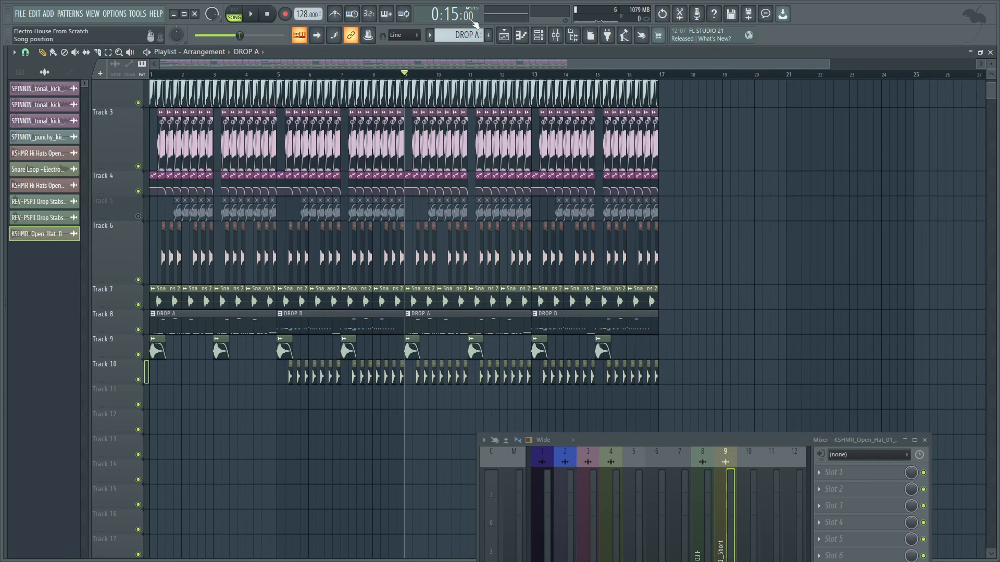
left_click(487, 35)
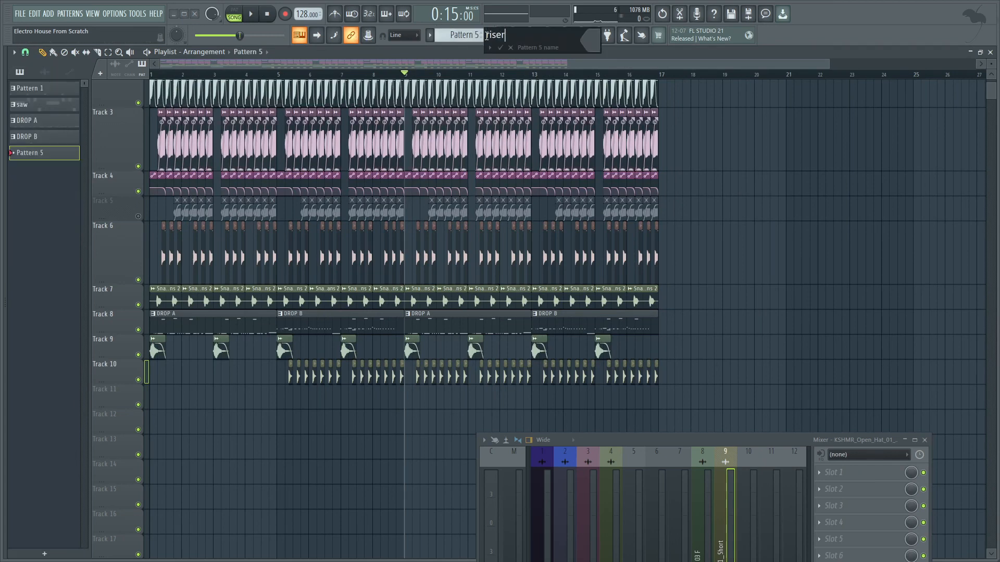
key("Return")
left_click(407, 398)
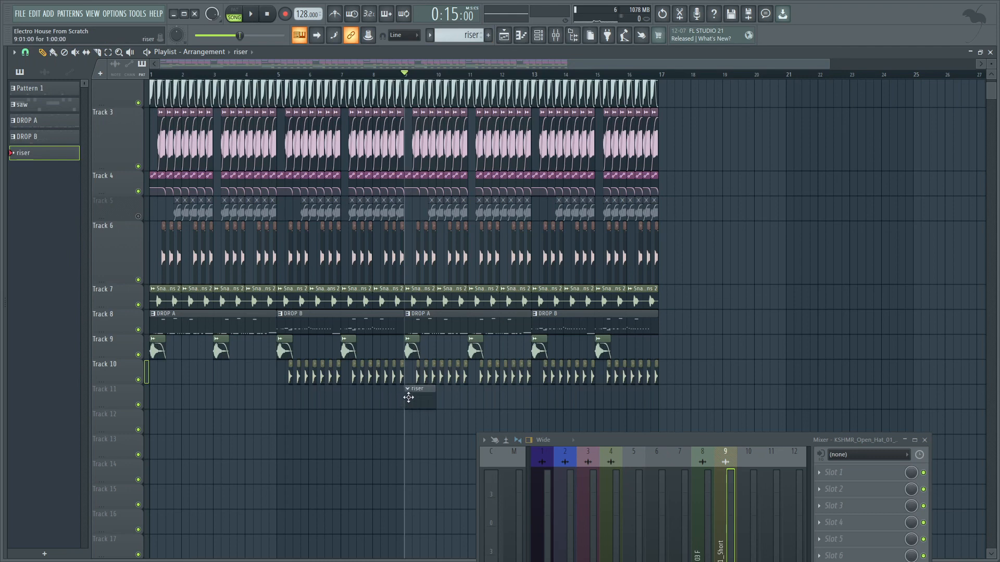
left_click_drag(437, 391, 658, 412)
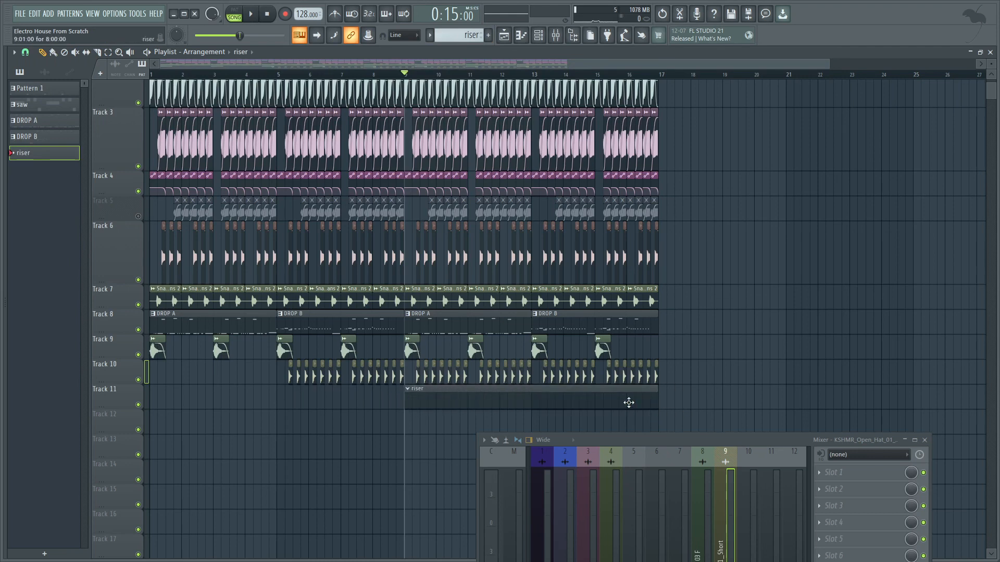
Add a new Massive instrument for the riser pattern and load the recent preset "riser class square famous"
double_click(453, 402)
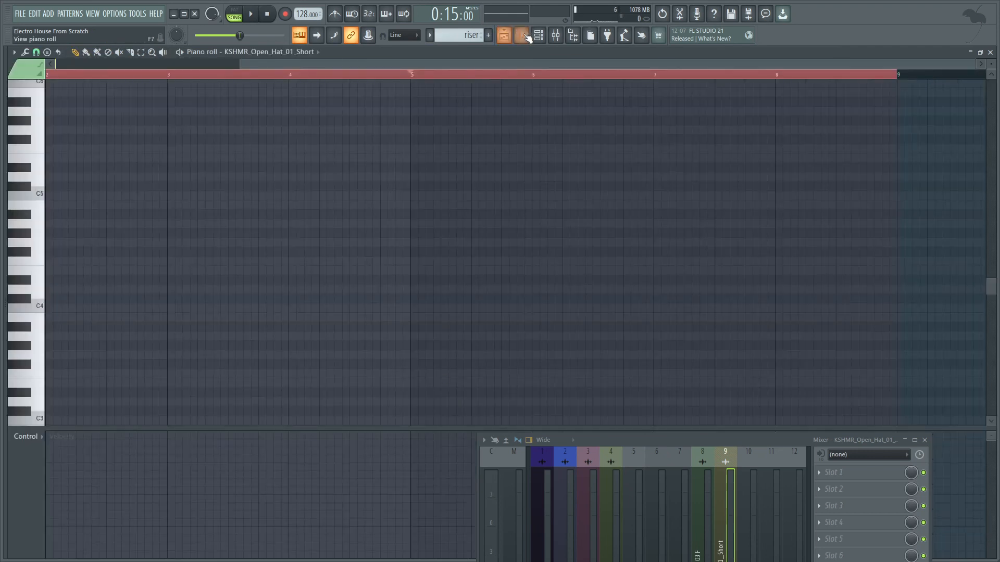
left_click(539, 36)
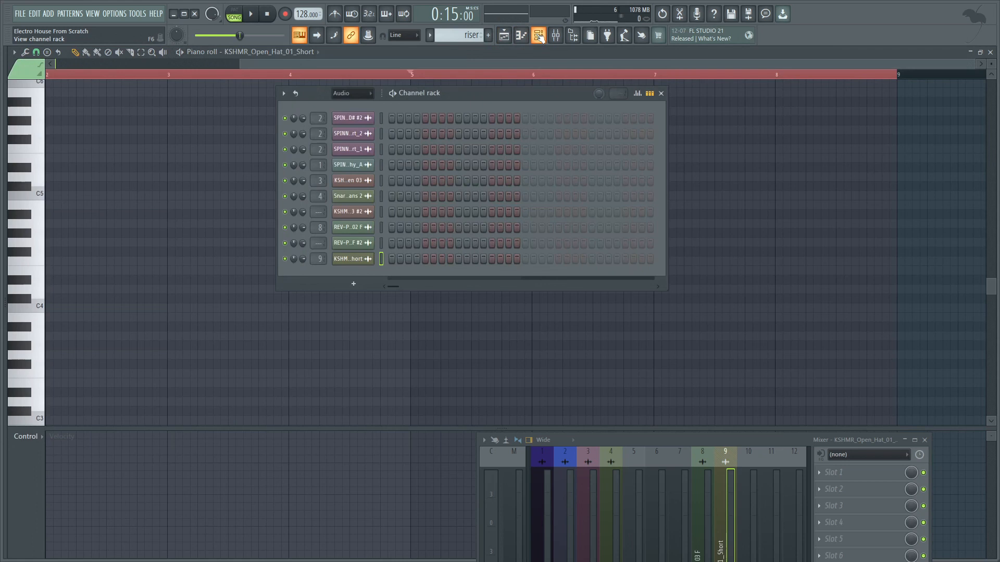
left_click(48, 14)
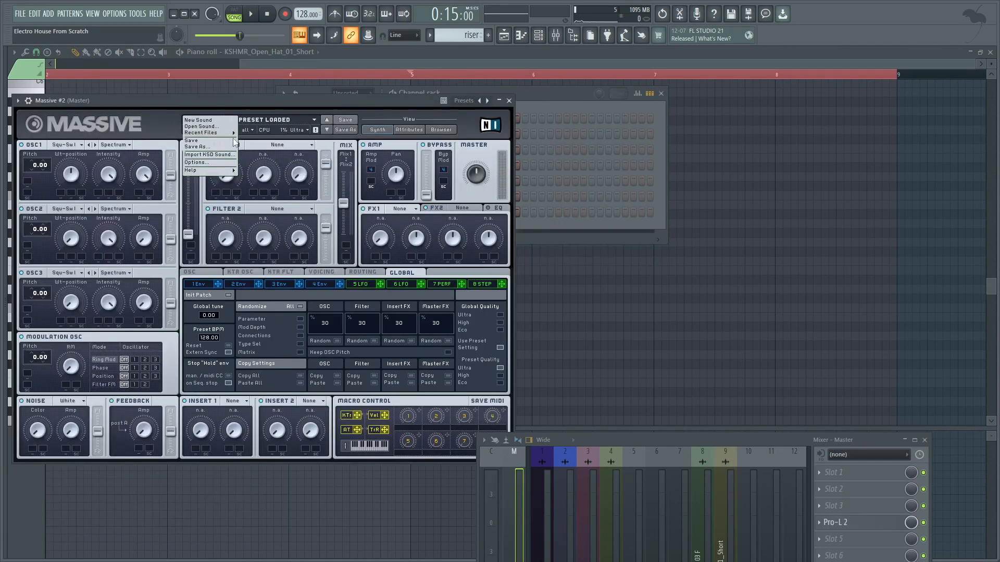
mouse_move(228, 133)
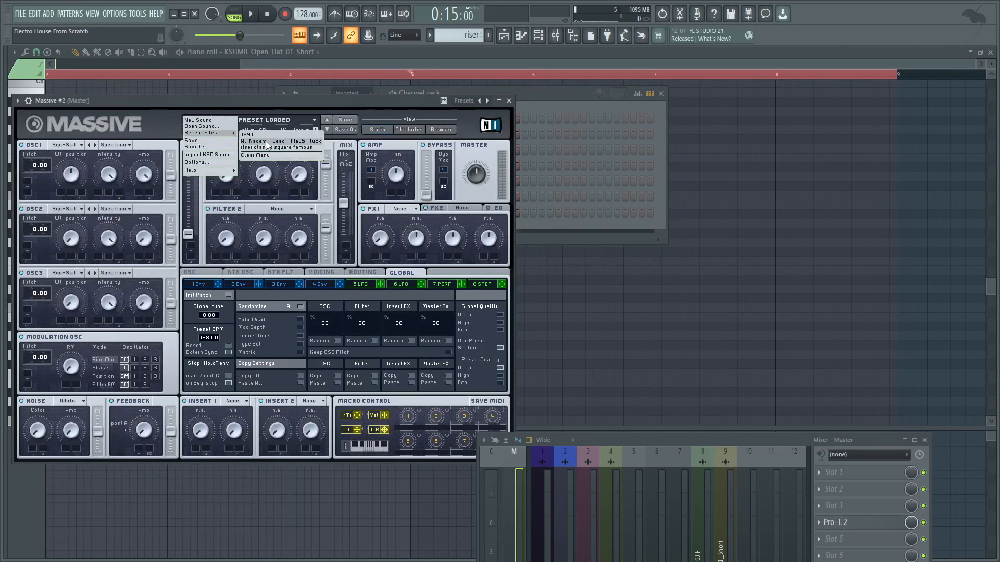
left_click(268, 147)
left_click_drag(248, 102, 433, 100)
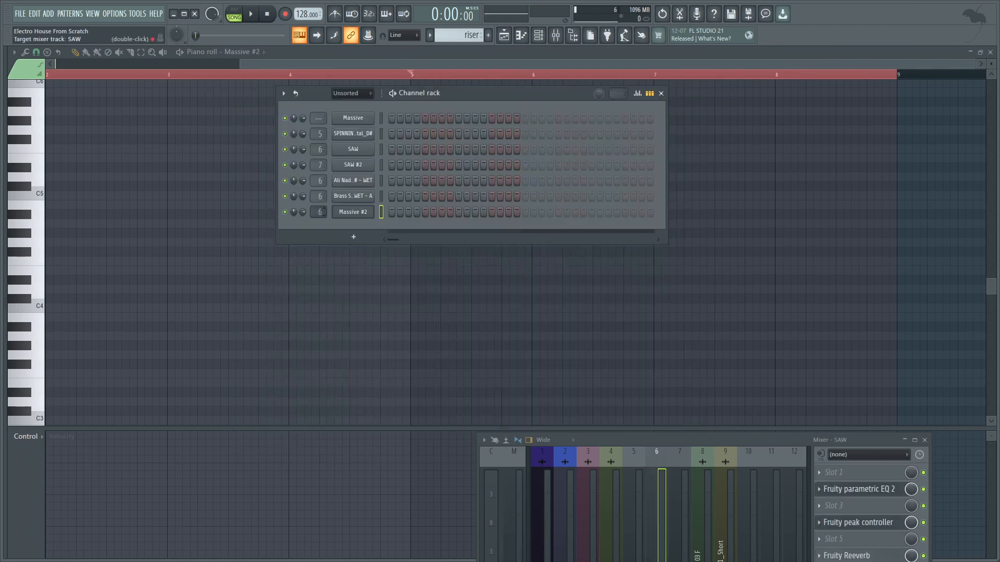
Route the new Massive channel to mixer track 10 and rename the channel RISER
scroll(318, 212, "up", 4)
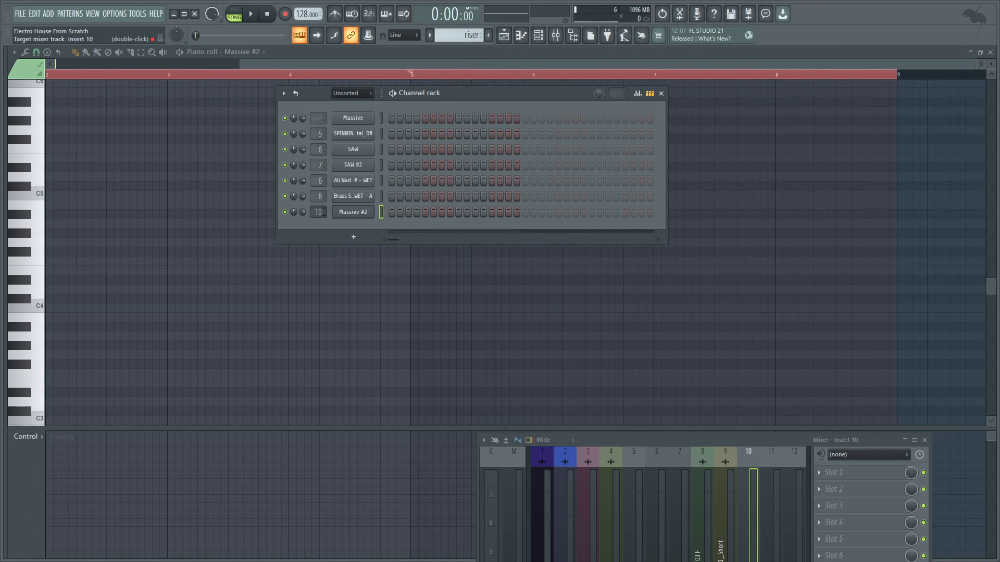
right_click(372, 207)
left_click(390, 232)
type("riser")
key("Return")
Draw one sustained D#3 note in the RISER piano roll from bar 1 to bar 9
left_click(48, 308)
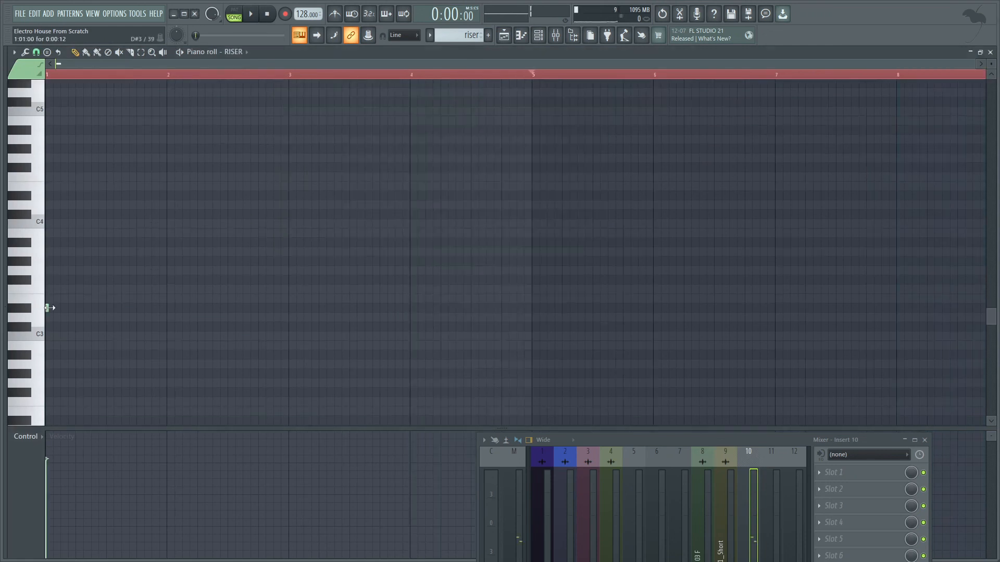
left_click_drag(51, 307, 885, 282)
scroll(646, 279, "down", 2)
left_click_drag(630, 308, 726, 310)
left_click(36, 53)
left_click(48, 80)
key("ctrl+a")
key("ctrl+q")
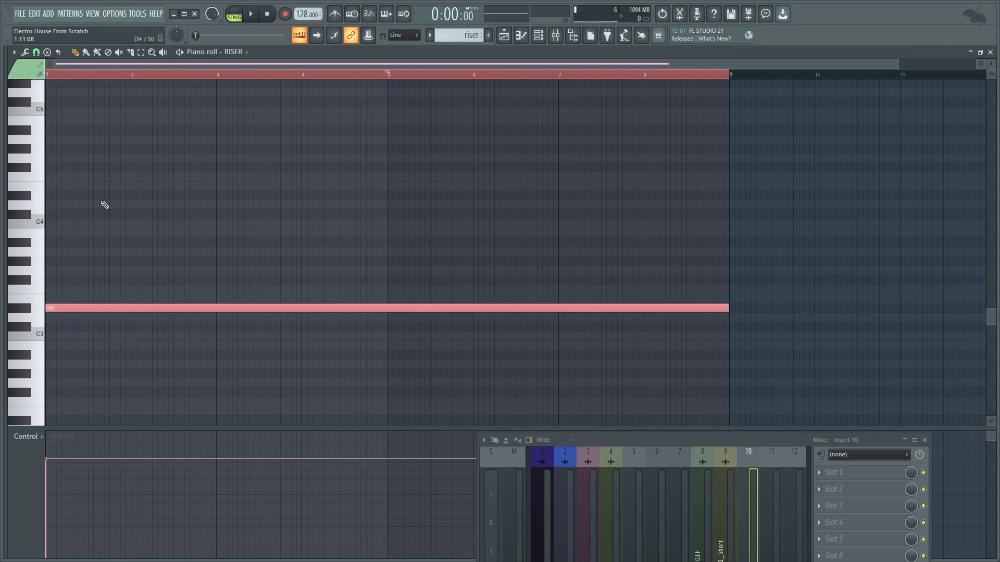
Try the riser note one octave lower, audition the pattern, and restore the note to D#3
key("ctrl+d")
scroll(157, 282, "down", 2)
scroll(156, 282, "down", 1)
key("ctrl+a")
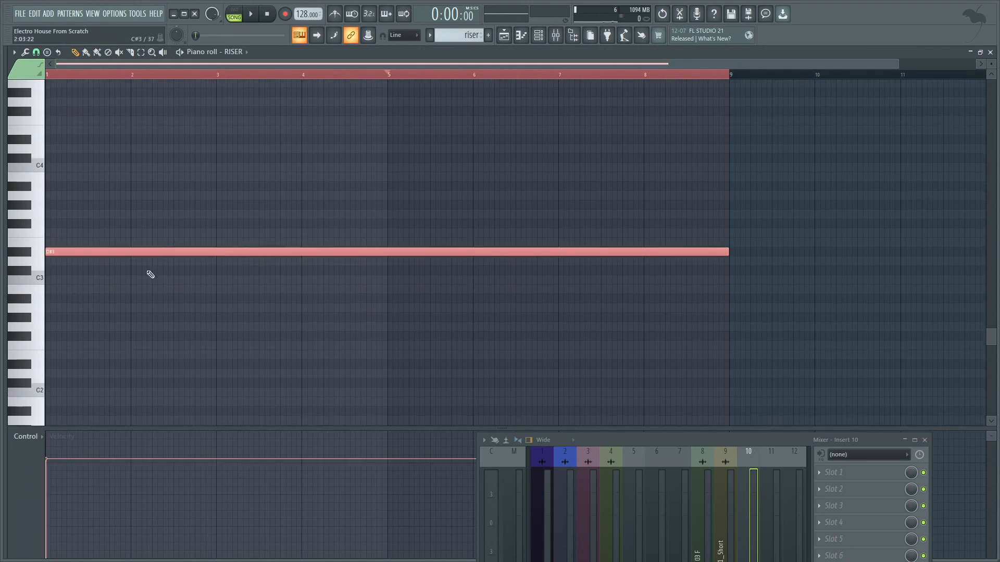
key("ctrl+Down")
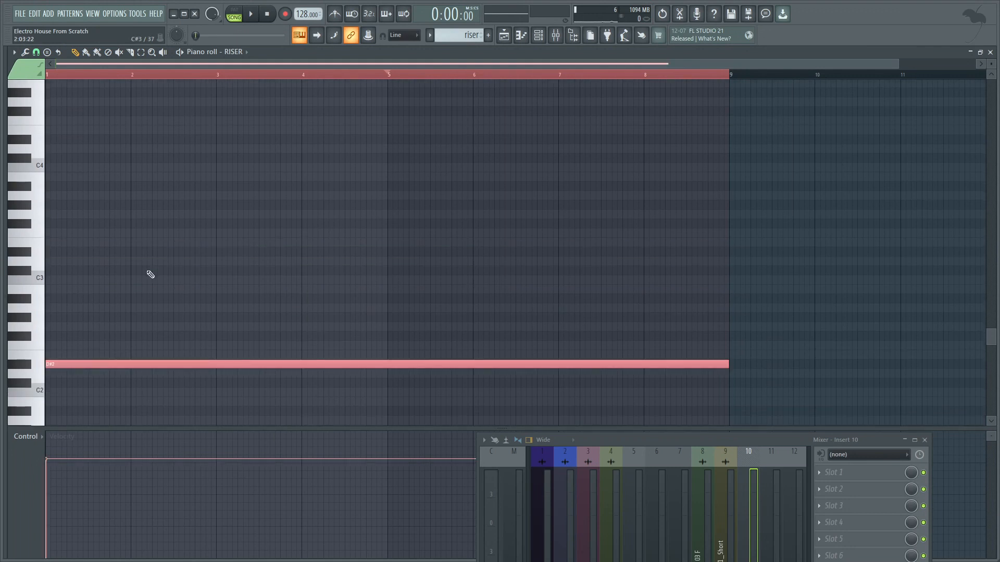
scroll(151, 274, "down", 5)
key("space")
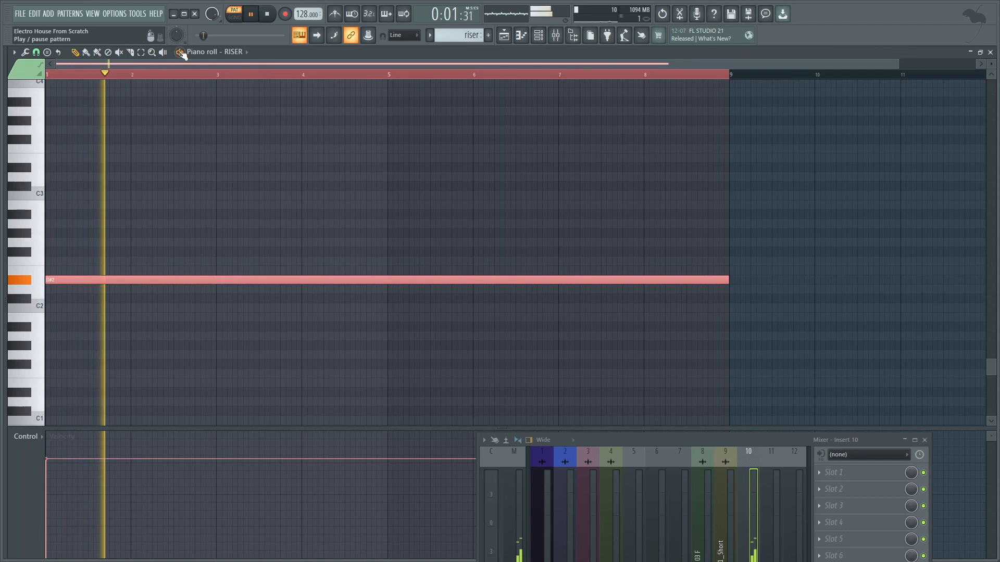
key("space")
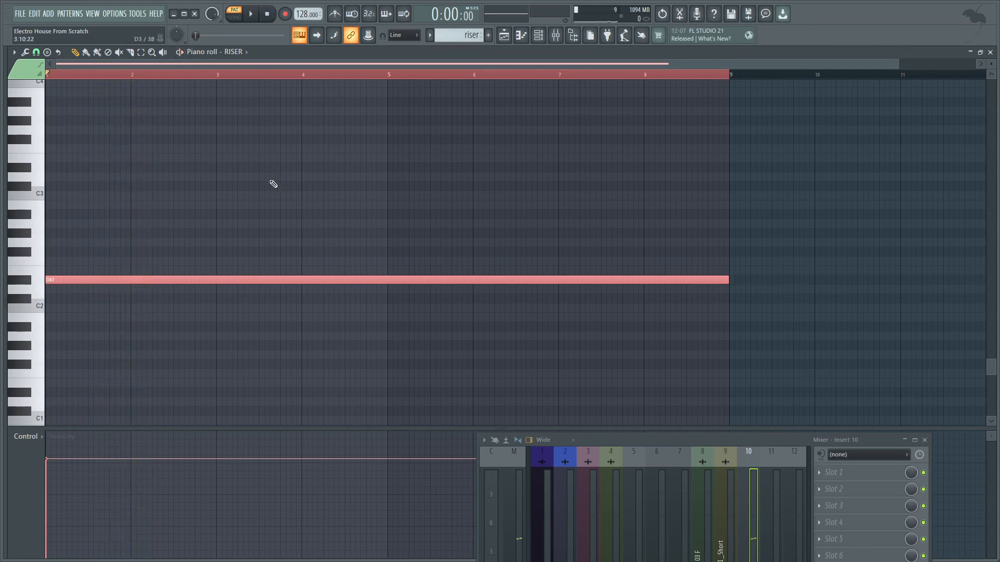
key("ctrl+Up")
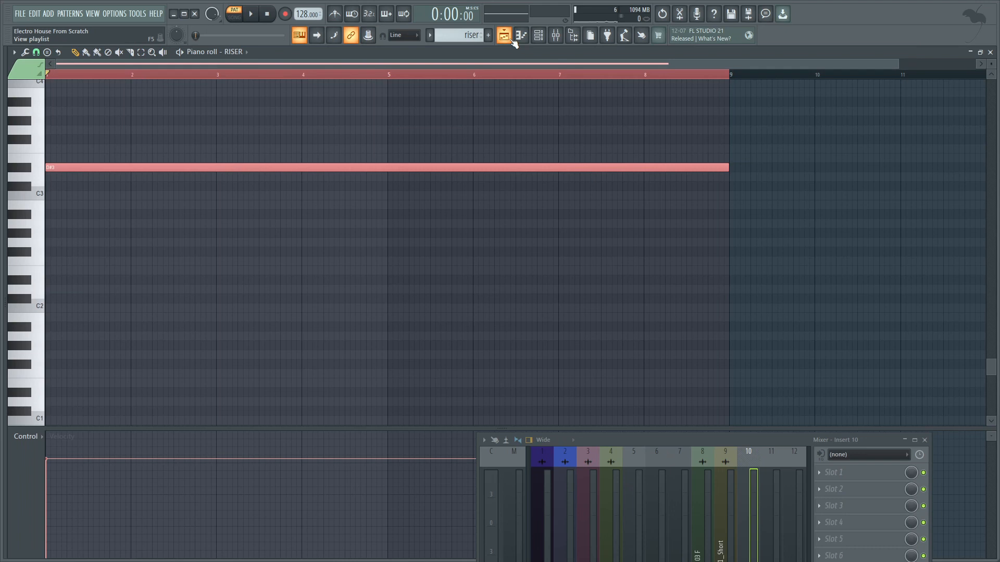
Play the song from bar 9 to hear the riser against the drop while checking its mixer track
left_click(513, 42)
left_click_drag(667, 442, 539, 176)
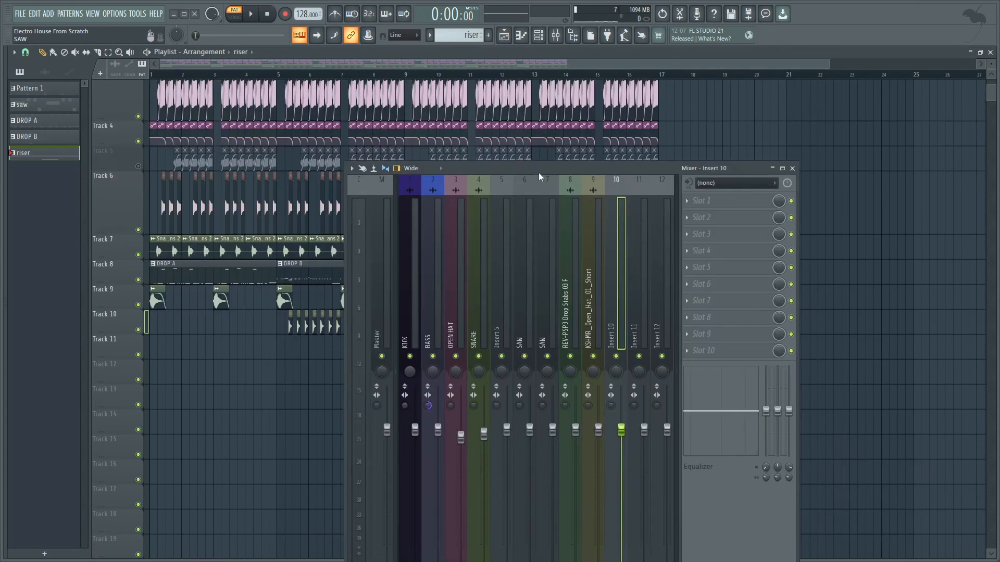
left_click_drag(534, 168, 573, 199)
left_click(409, 76)
key("space")
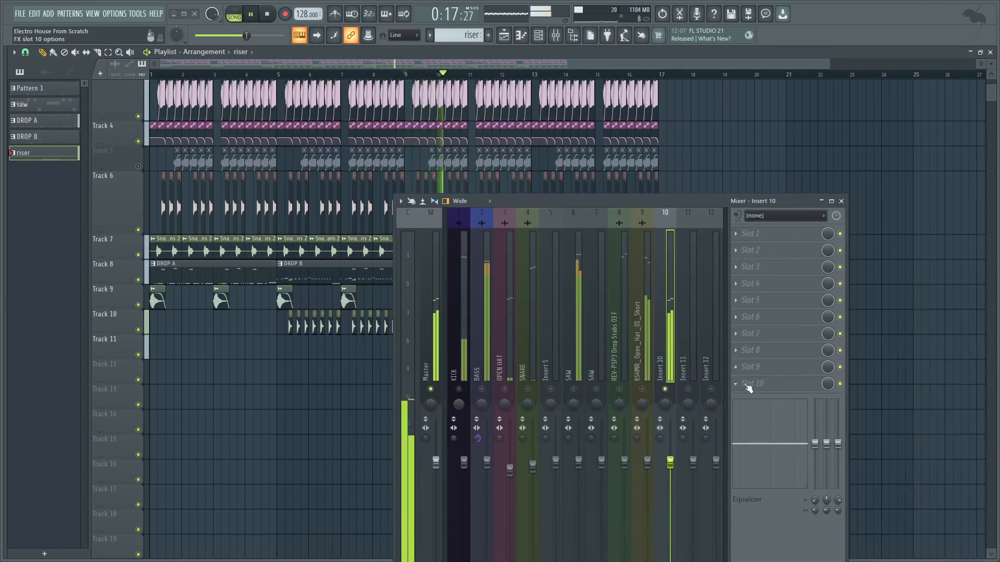
key("space")
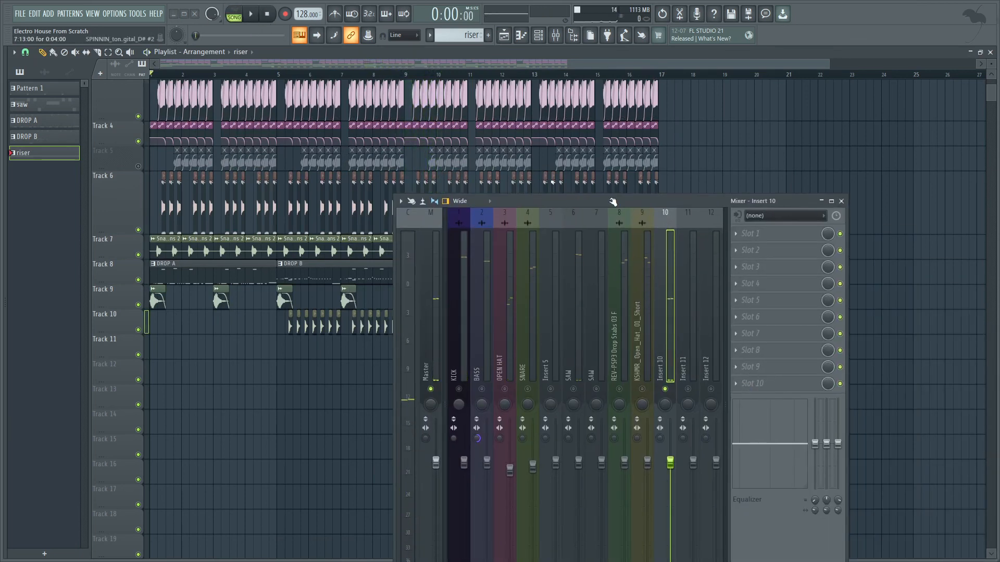
Load Kickstart 2 in slot 10 of mixer Insert 10 and sidechain the KICK track to that insert
left_click(755, 383)
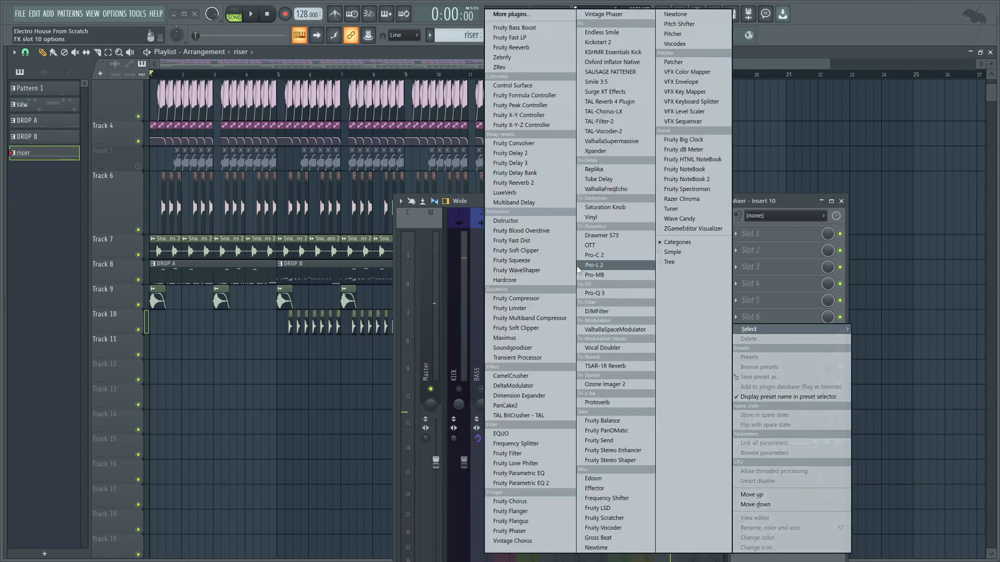
left_click(619, 42)
left_click_drag(536, 197, 533, 32)
left_click(472, 178)
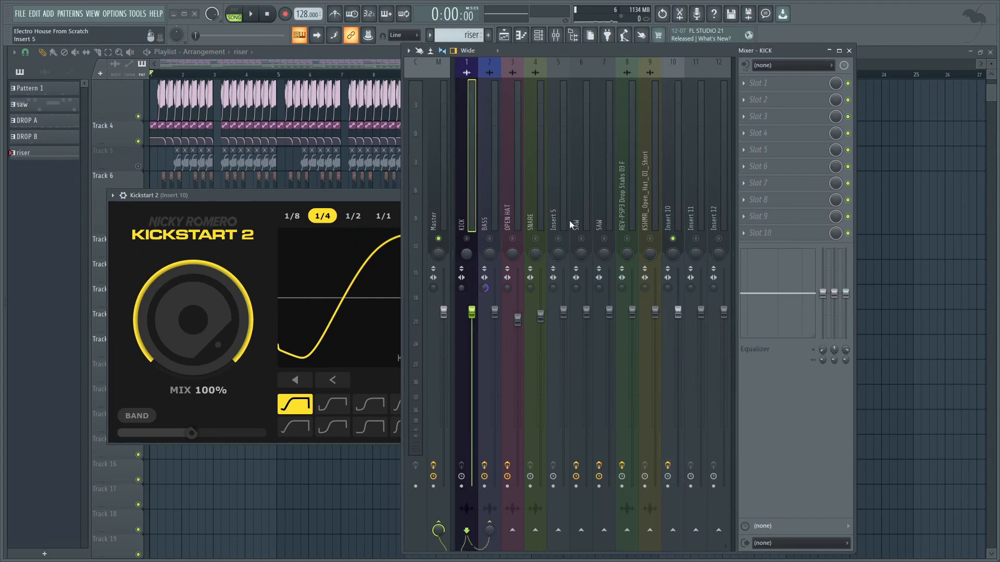
right_click(672, 531)
left_click(698, 542)
Rename mixer track Insert 10 to RISER
left_click(671, 201)
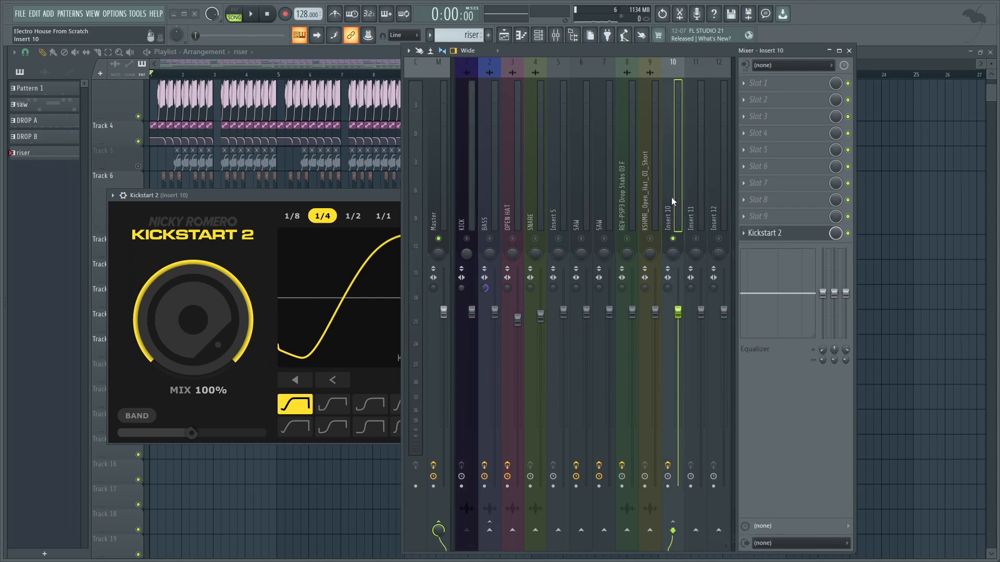
key("F2")
type("RIS")
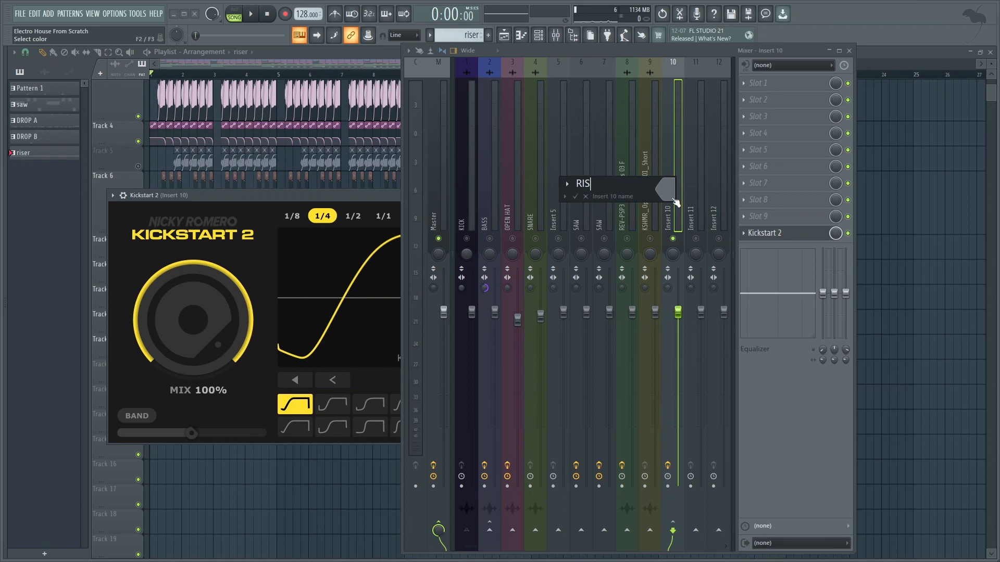
type("ER")
key("Return")
Enable the Sidechain input connection in Kickstart 2's processing settings and return to the plugin view
left_click(113, 196)
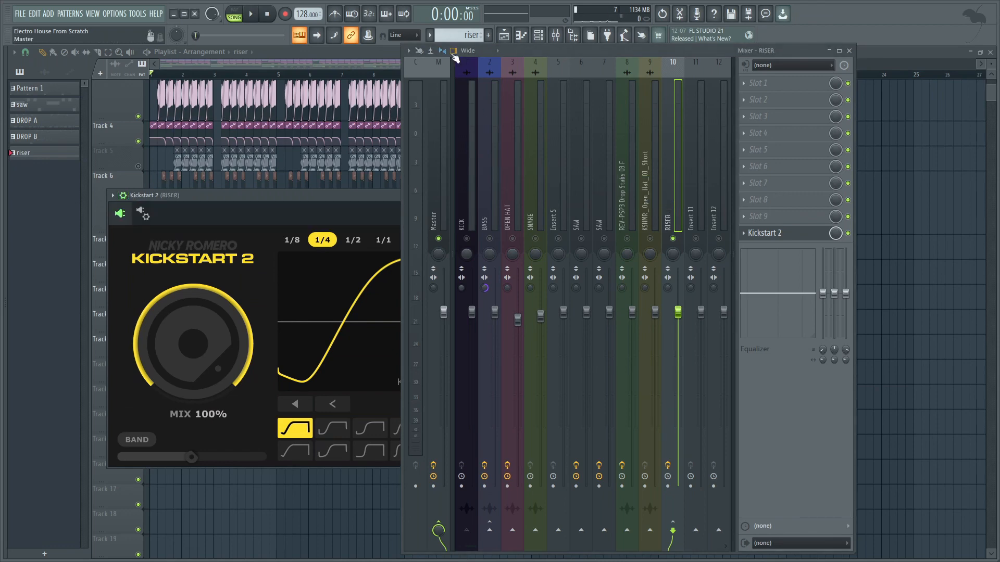
left_click_drag(549, 51, 906, 182)
left_click(141, 214)
left_click(156, 236)
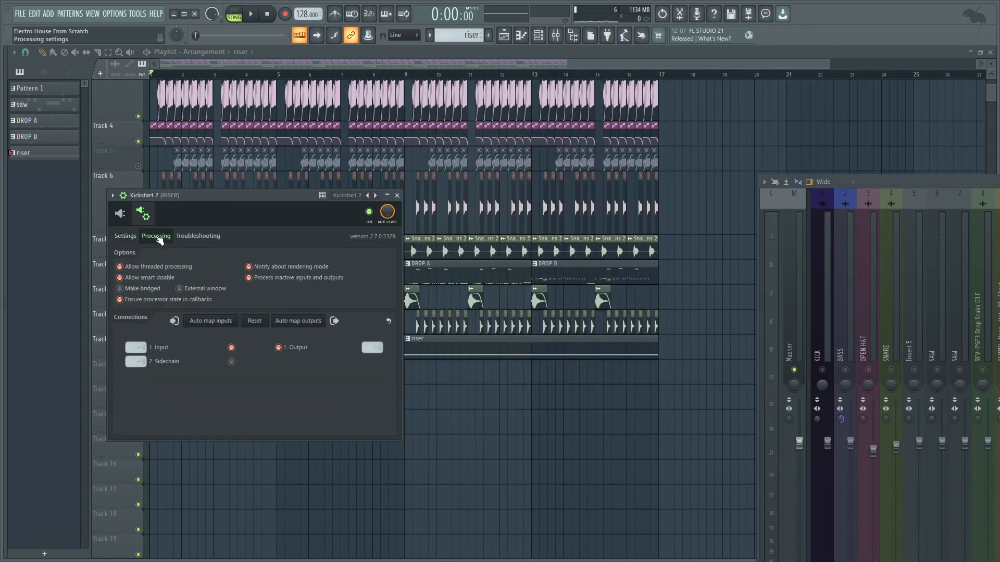
left_click(231, 361)
left_click(142, 213)
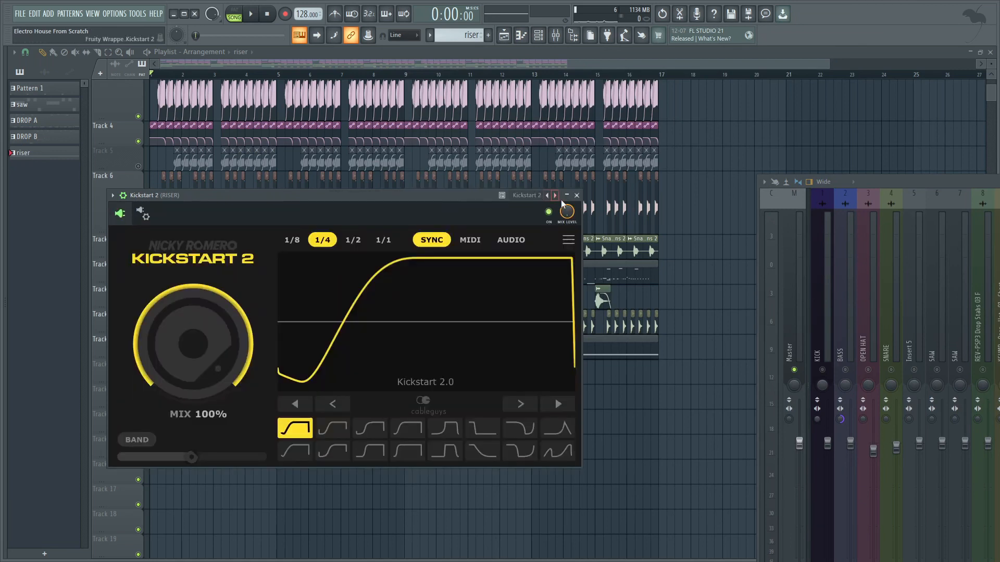
Set Kickstart 2 on the RISER track to audio triggering, then close the plugin and the mixer
left_click(511, 240)
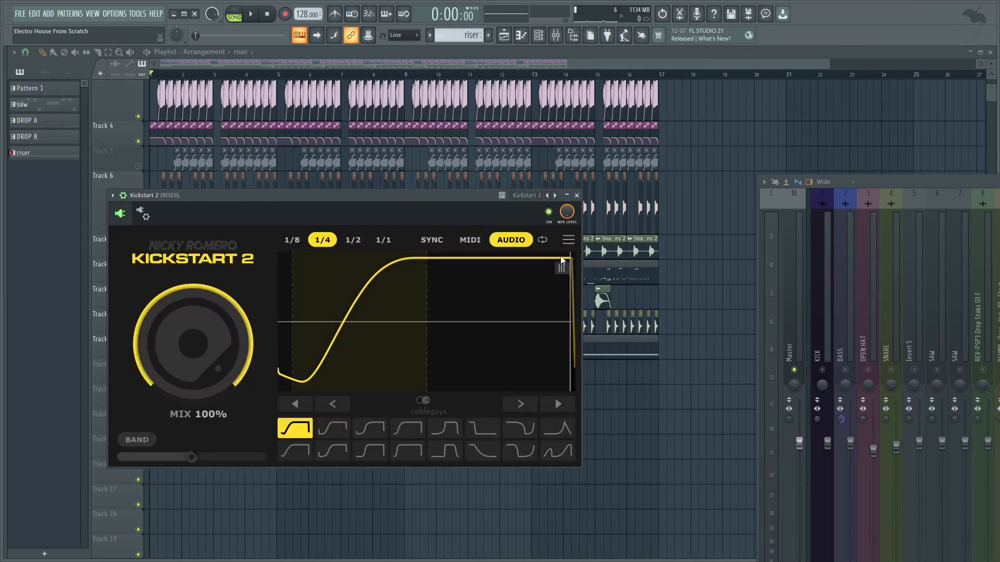
left_click(577, 195)
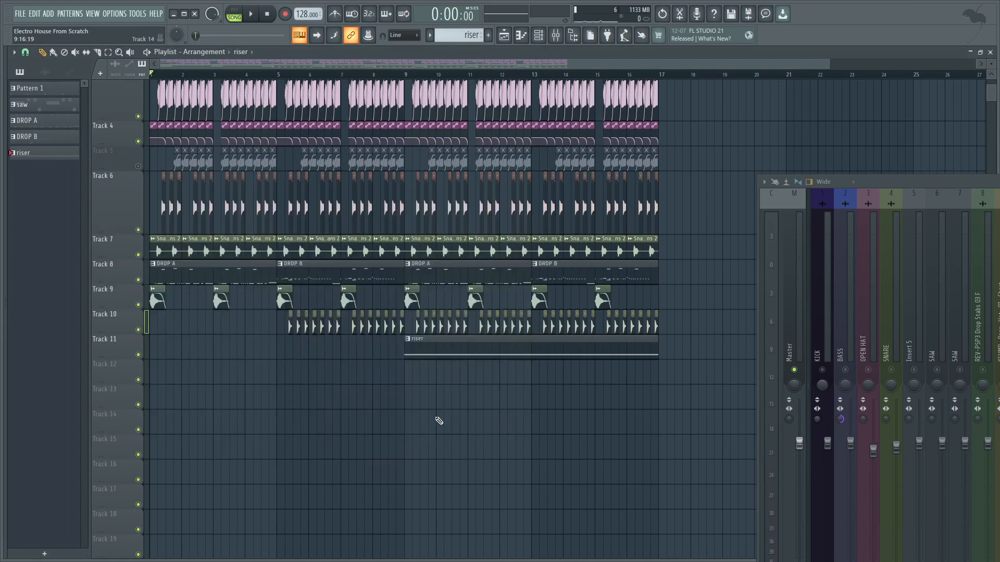
left_click_drag(902, 191, 655, 146)
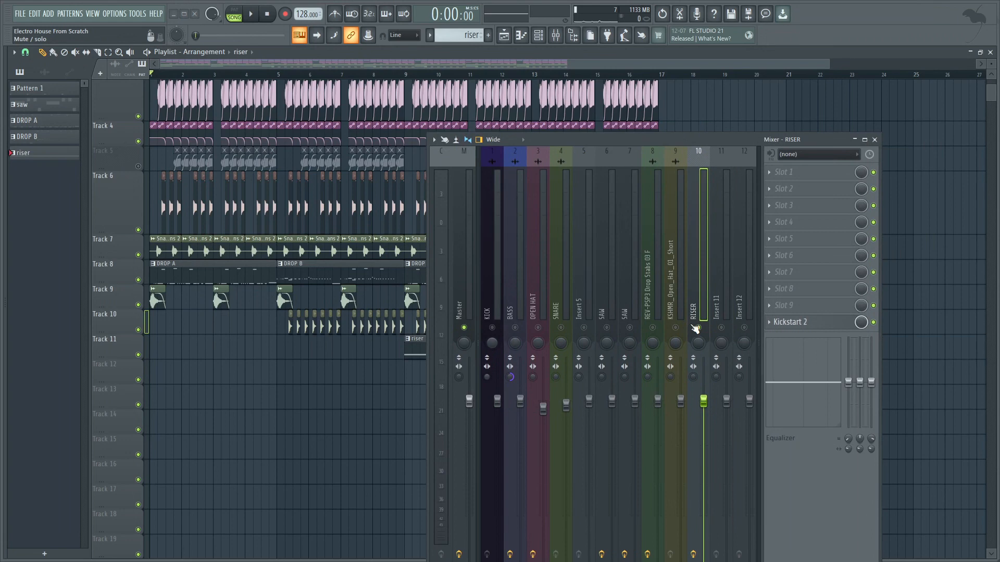
left_click(874, 140)
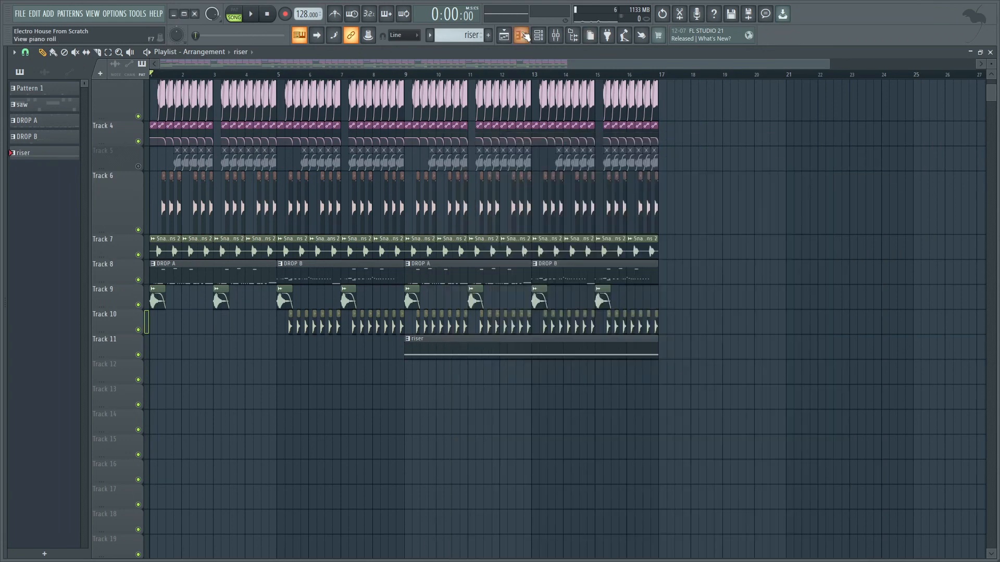
Open the RISER channel's Massive synth and examine its oscillator and FX2 Reverb settings
key("F7")
key("F6")
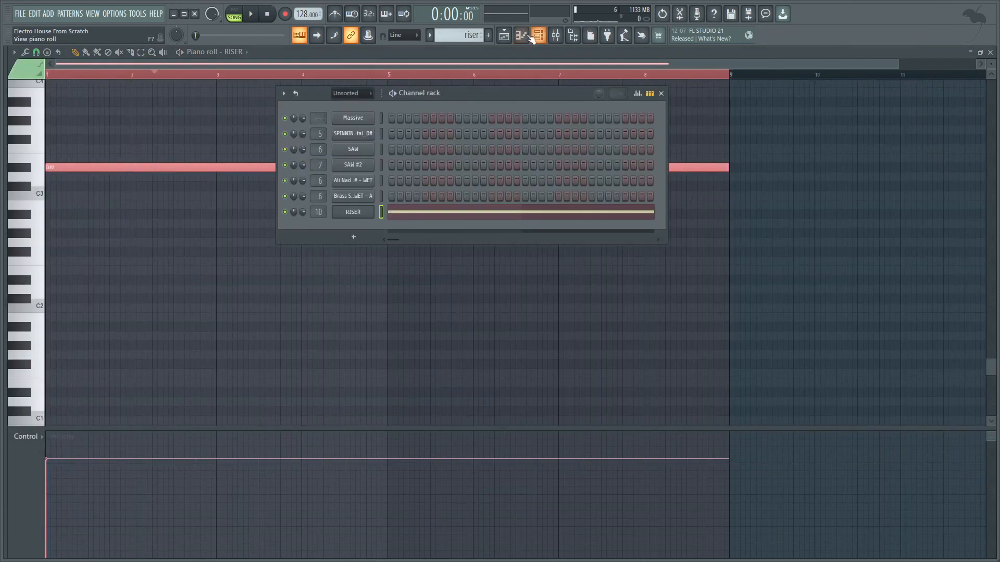
left_click(355, 213)
left_click(412, 268)
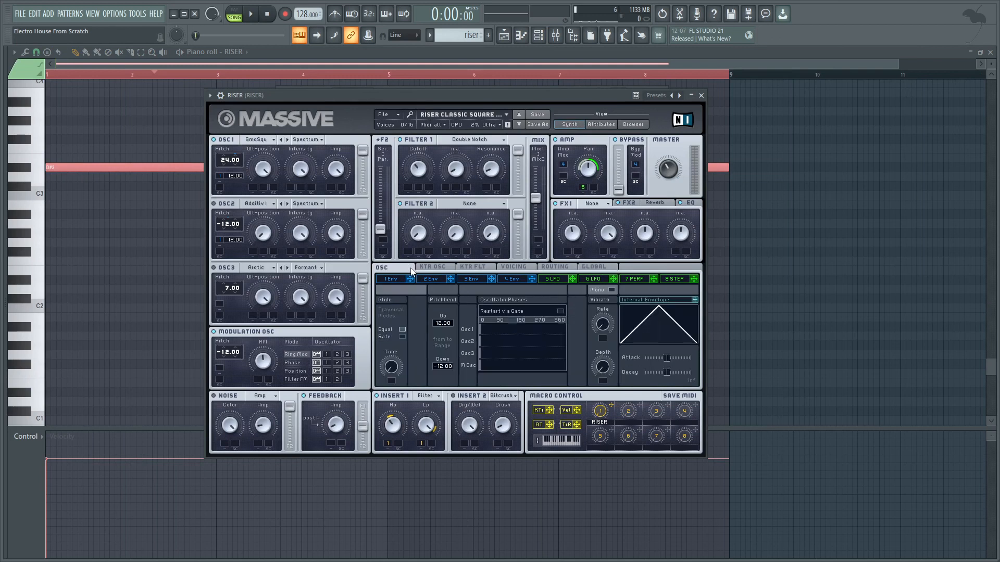
left_click(647, 206)
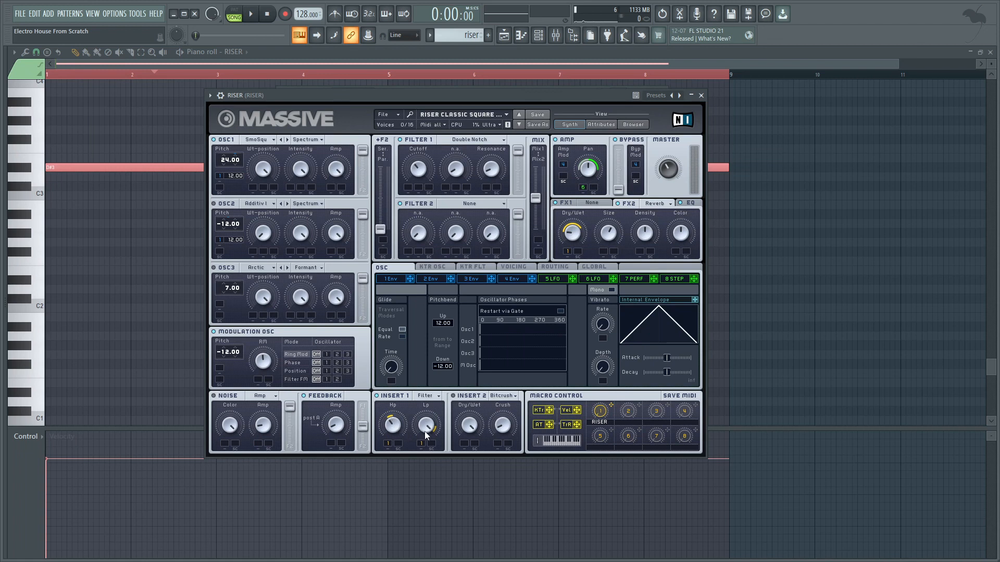
Tweak the riser's macro 1, move the song position to bar 9, and create an automation clip for that macro
mouse_move(596, 415)
left_mouse_down()
mouse_move(601, 367)
mouse_move(601, 404)
left_mouse_up()
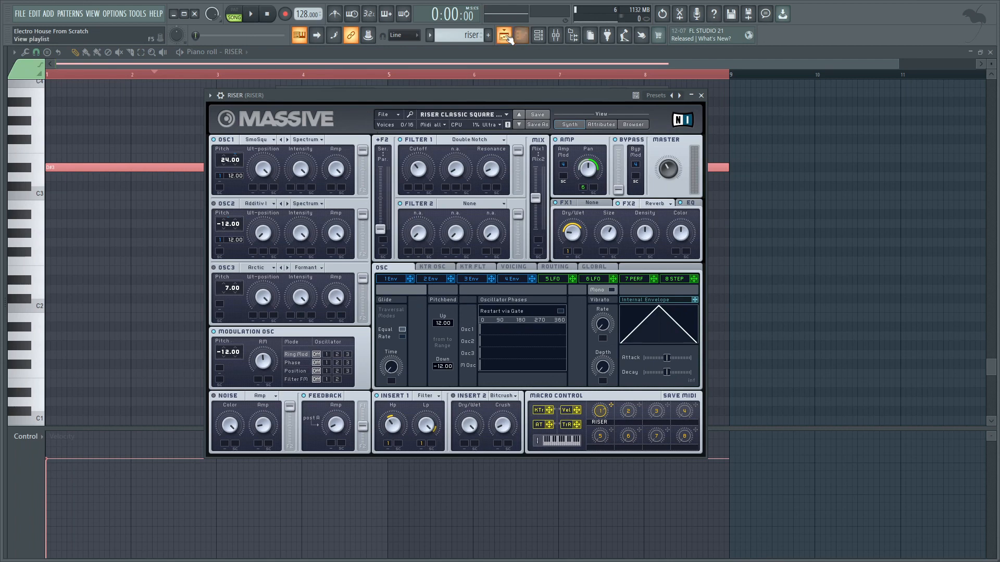
left_click(504, 35)
left_click(406, 74)
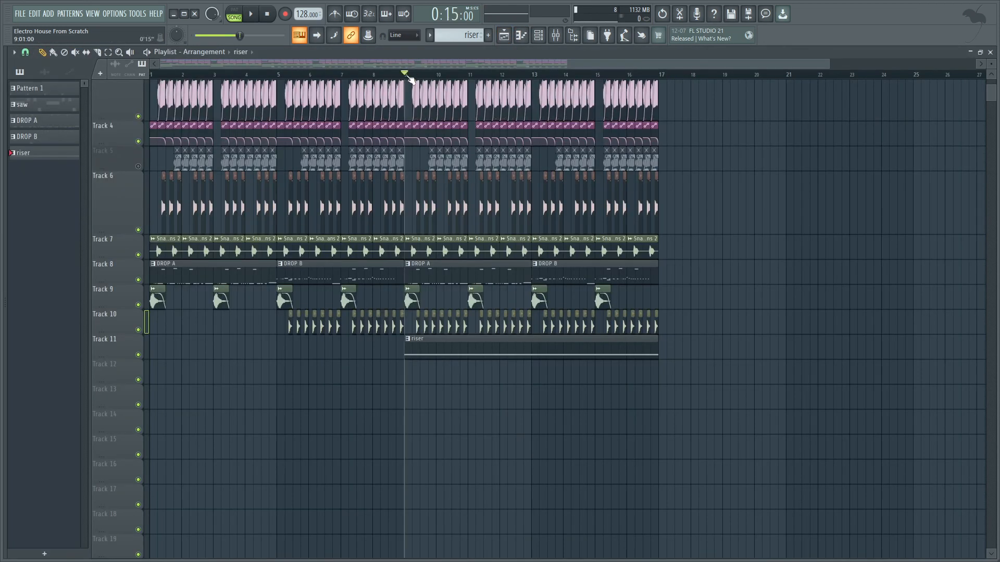
left_click(520, 35)
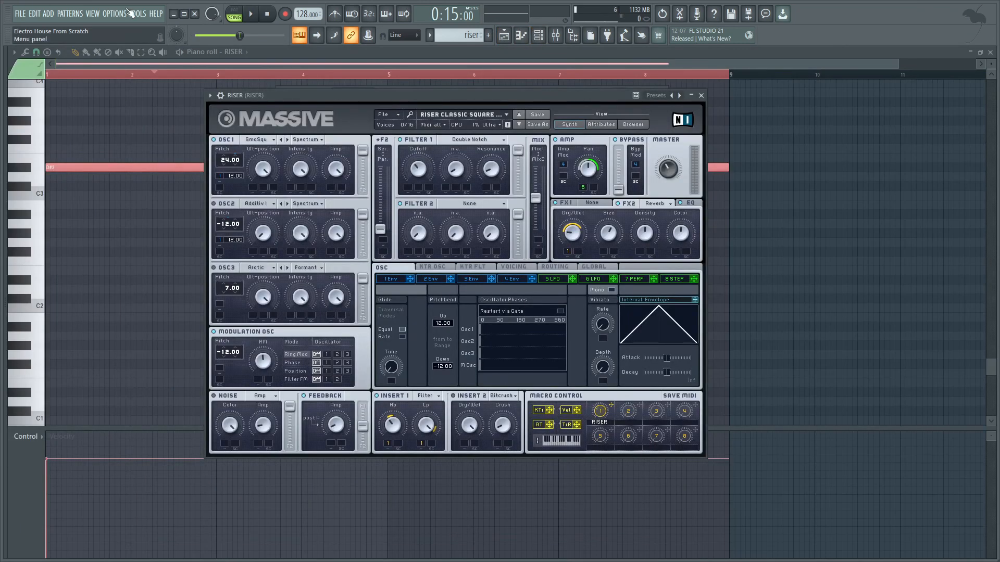
left_click(138, 13)
mouse_move(181, 148)
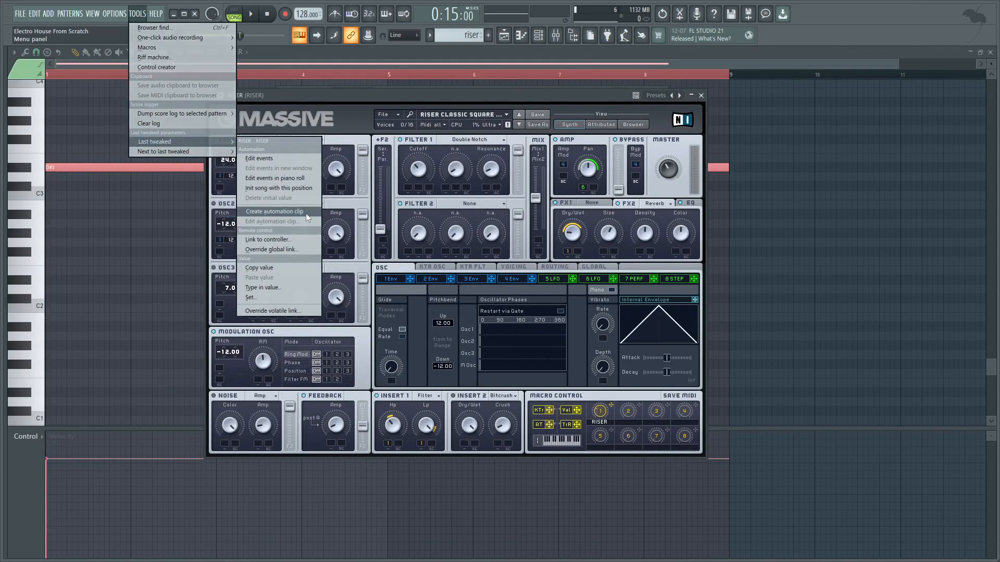
left_click(276, 221)
Shape the RISER automation clip on Track 12 to stay low until bar 9 and rise steadily to bar 17
left_click(503, 35)
left_click_drag(404, 380, 439, 404)
mouse_move(658, 379)
left_mouse_down()
mouse_move(654, 352)
mouse_move(651, 363)
left_mouse_up()
left_click(657, 350)
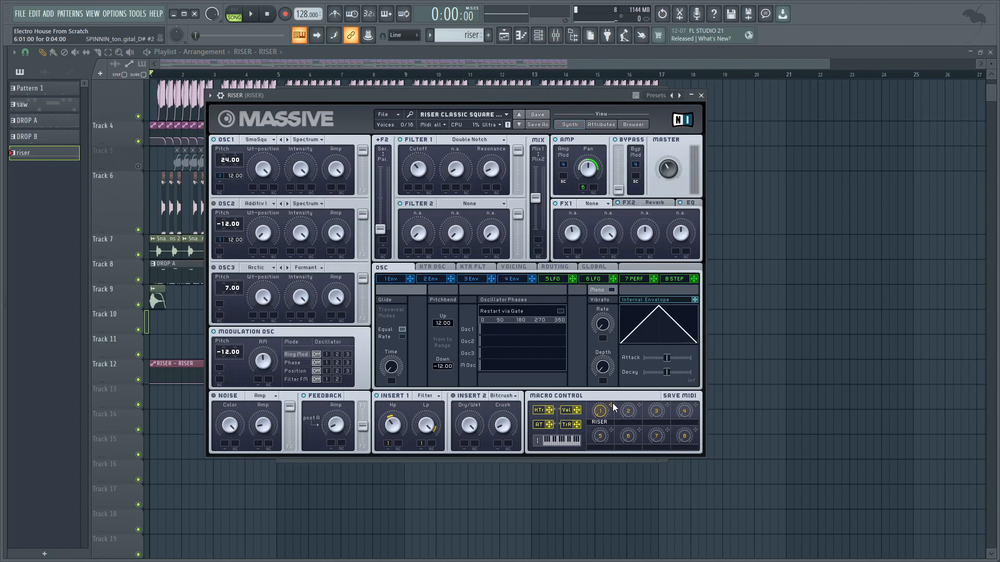
left_click_drag(613, 405, 223, 190)
left_click_drag(464, 96, 615, 123)
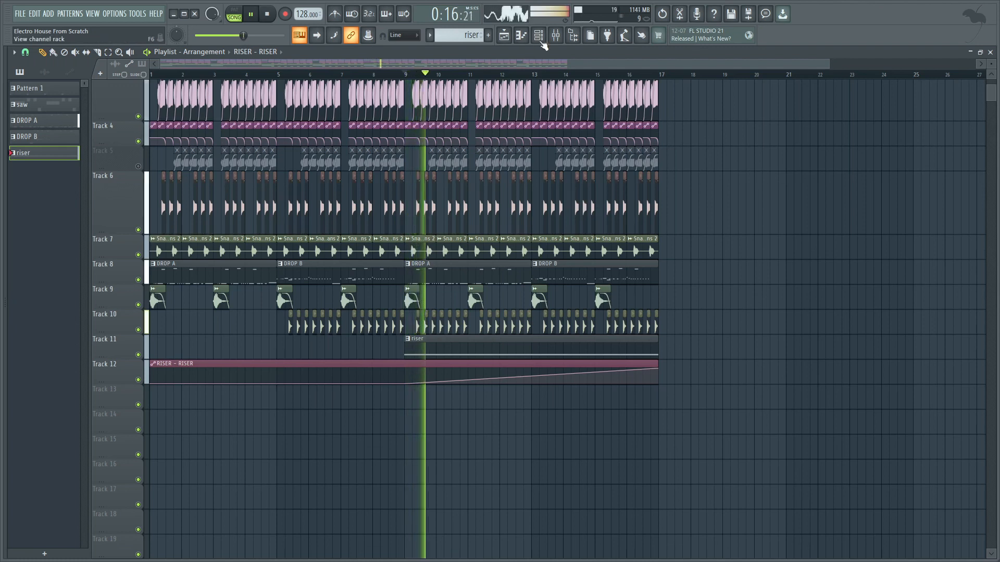
Play the song from bar 9 to hear the automated riser while watching the mixer levels
left_click(555, 35)
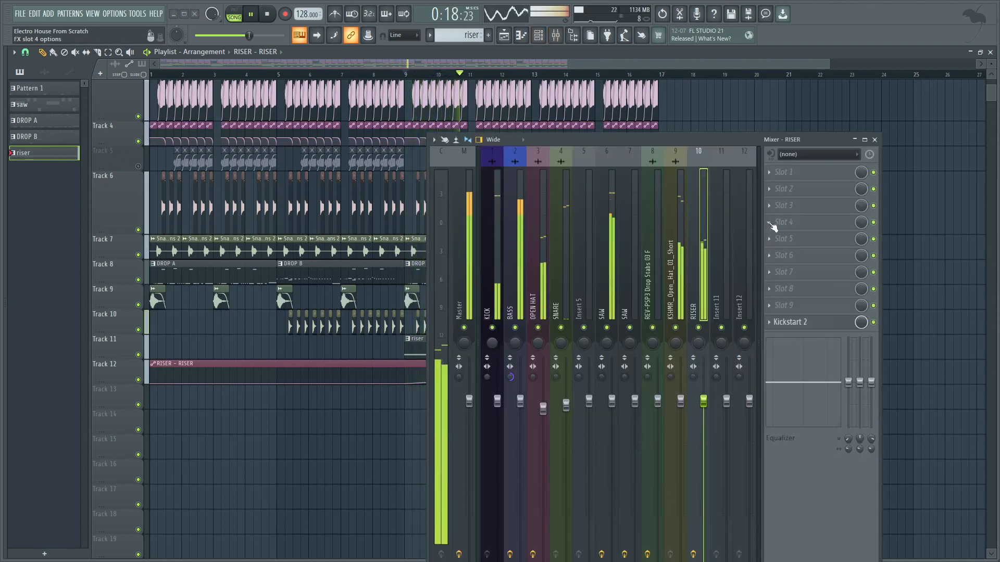
left_click_drag(662, 140, 886, 121)
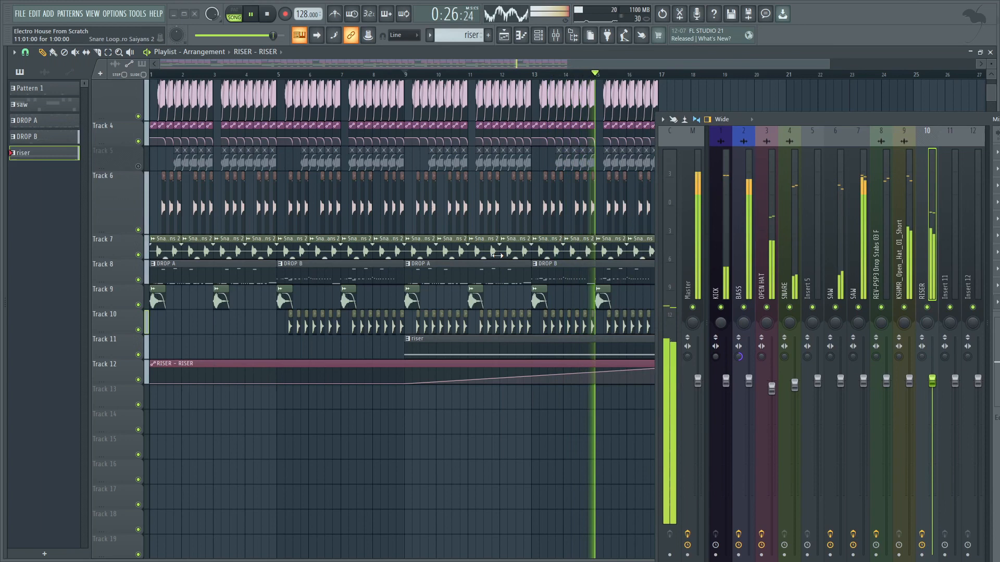
left_click_drag(774, 122, 814, 118)
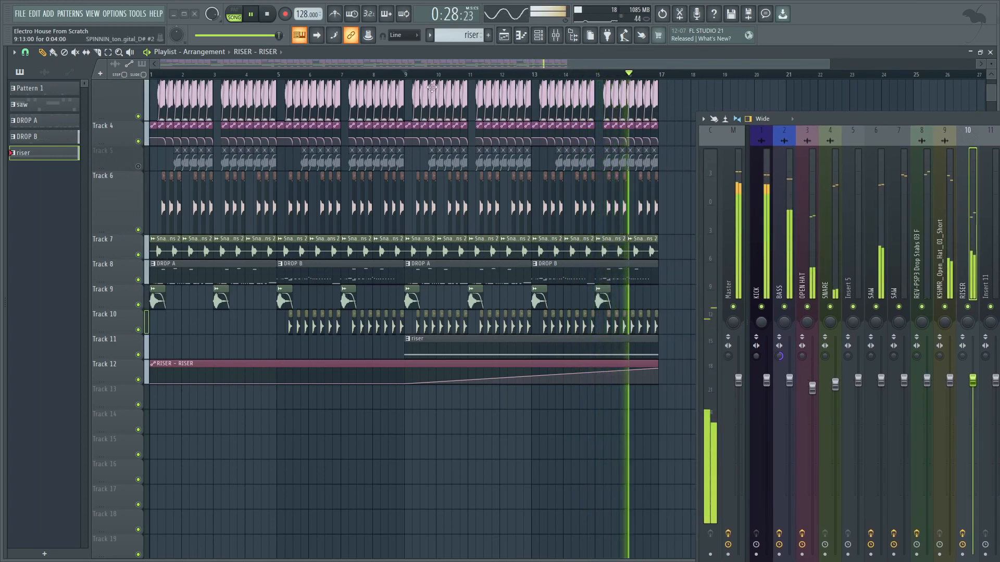
key("space")
Open the Pluck - Big Room sampler channel from DROP B and assign it to free mixer track 11
double_click(569, 268)
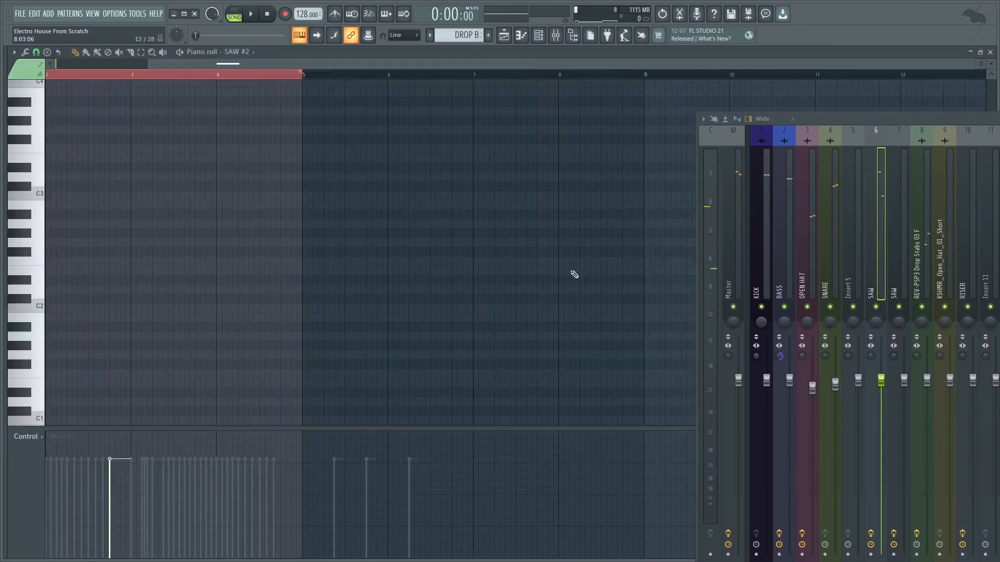
left_click(538, 35)
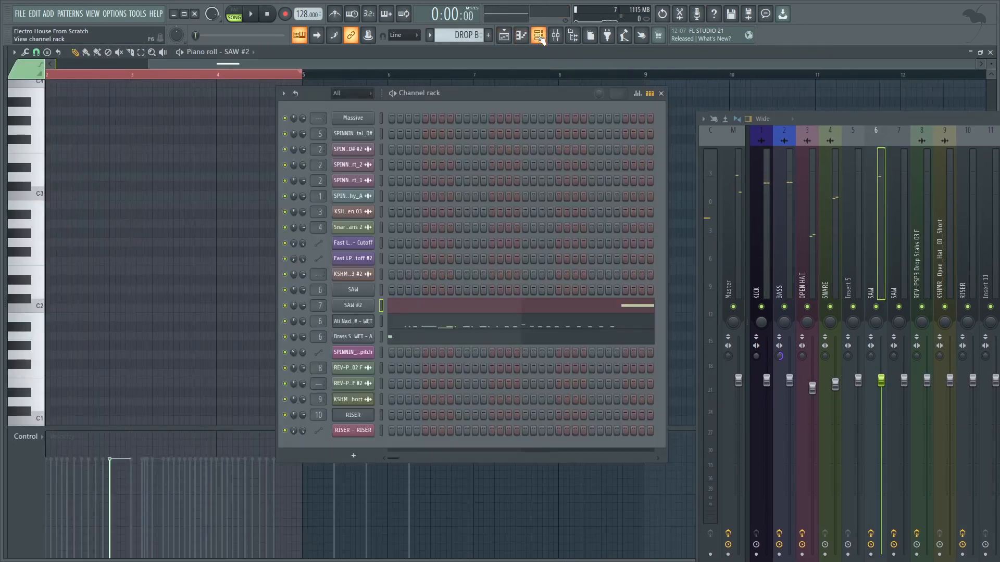
left_click(357, 321)
left_click_drag(894, 117, 575, 100)
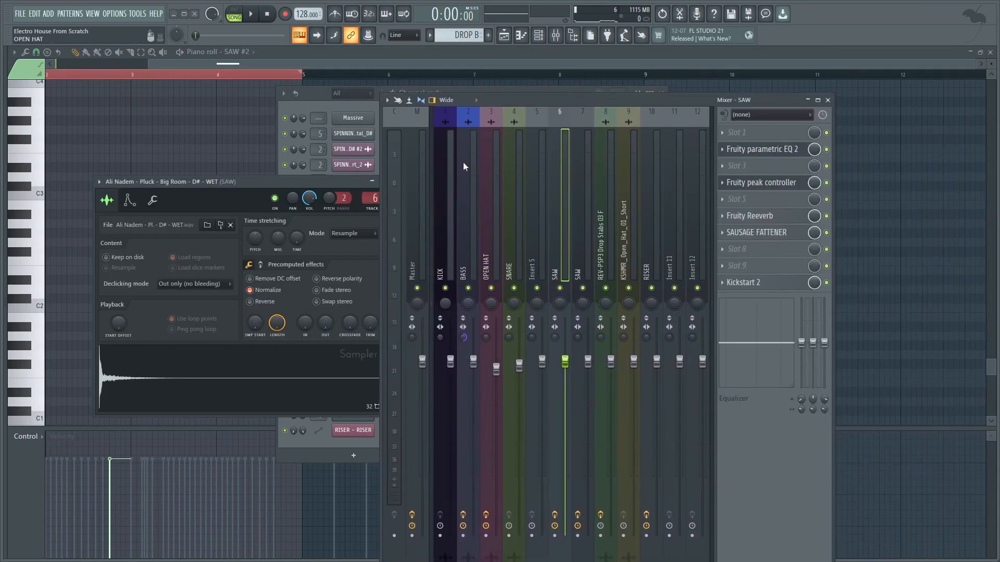
left_click(371, 209)
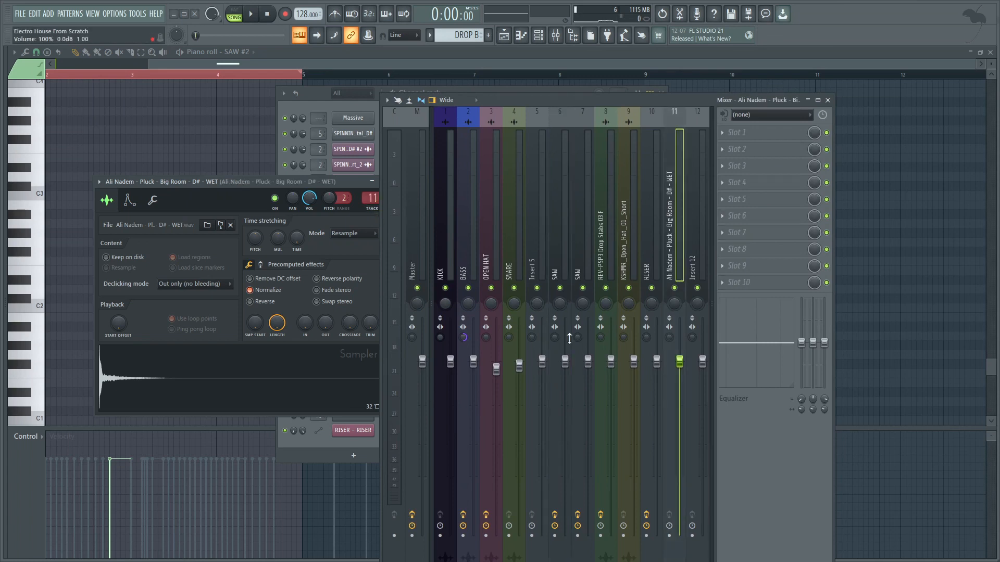
Route the pluck's mixer track 11 to SAW track 6 and remove its routing to the Master
left_click_drag(585, 99, 571, 27)
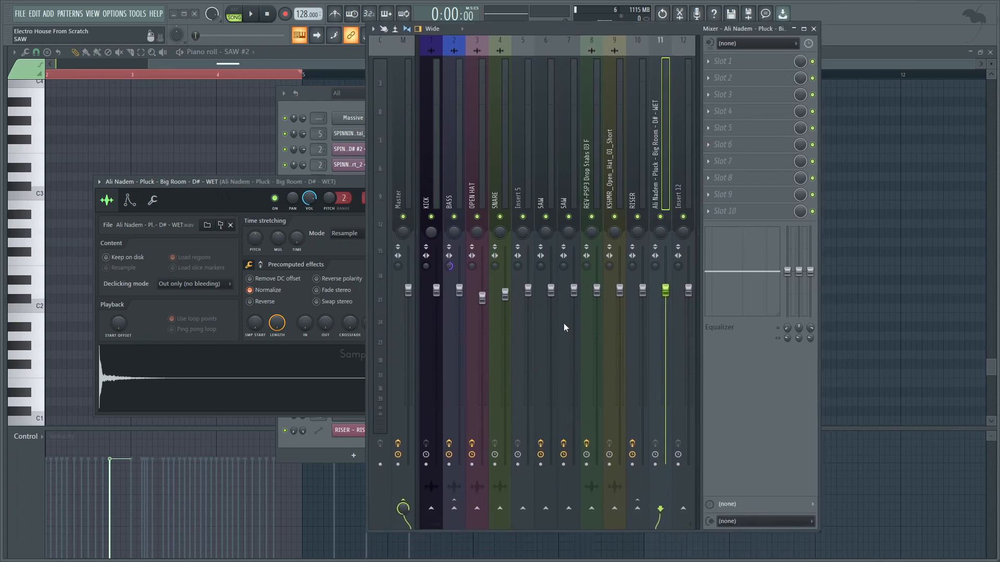
left_click(546, 507)
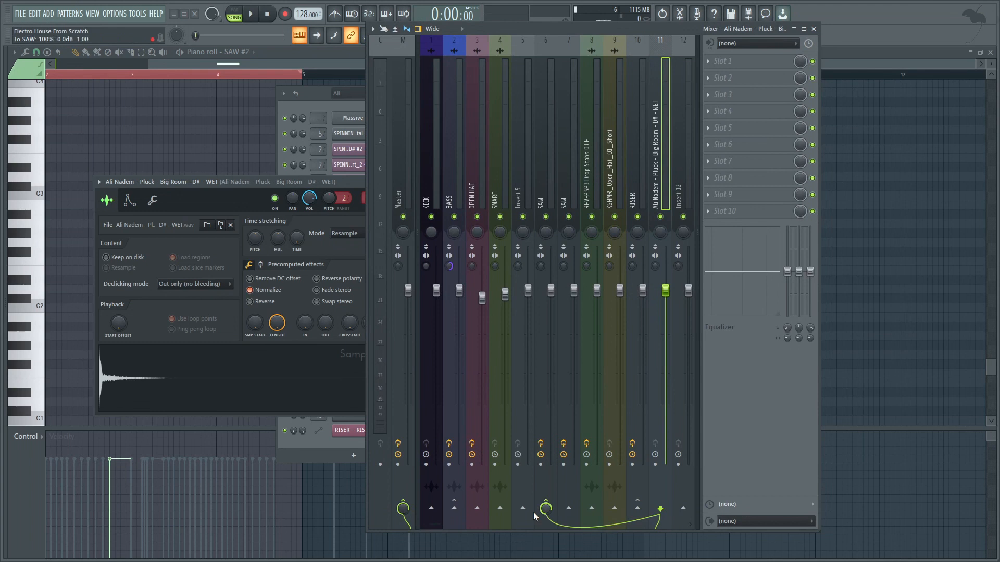
left_click(404, 502)
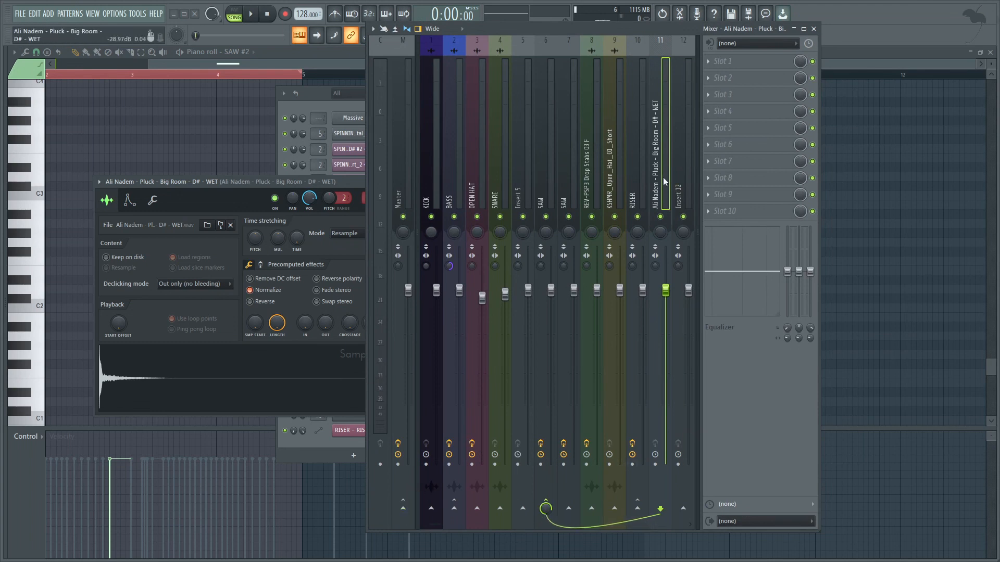
Load SAUSAGE FATTENER in slot 4 of the pluck's mixer track and raise its Fatness and Color during playback
left_click(724, 115)
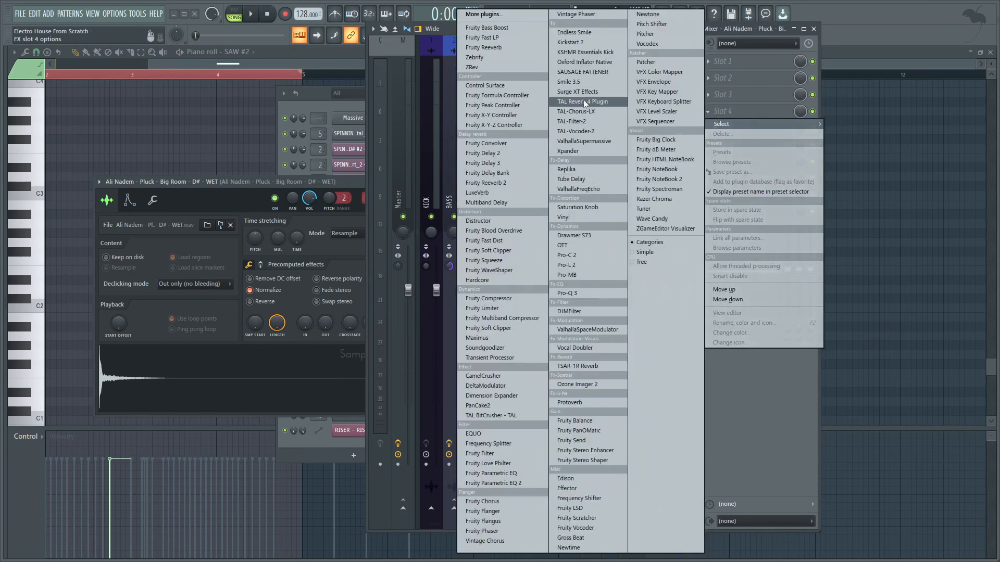
left_click(582, 72)
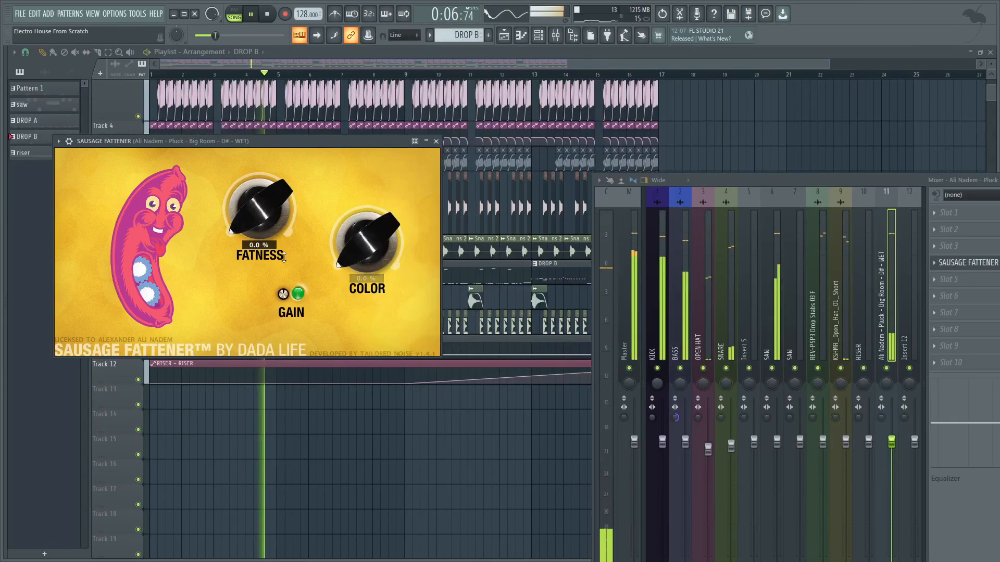
left_click_drag(284, 256, 278, 244)
left_click_drag(398, 256, 399, 248)
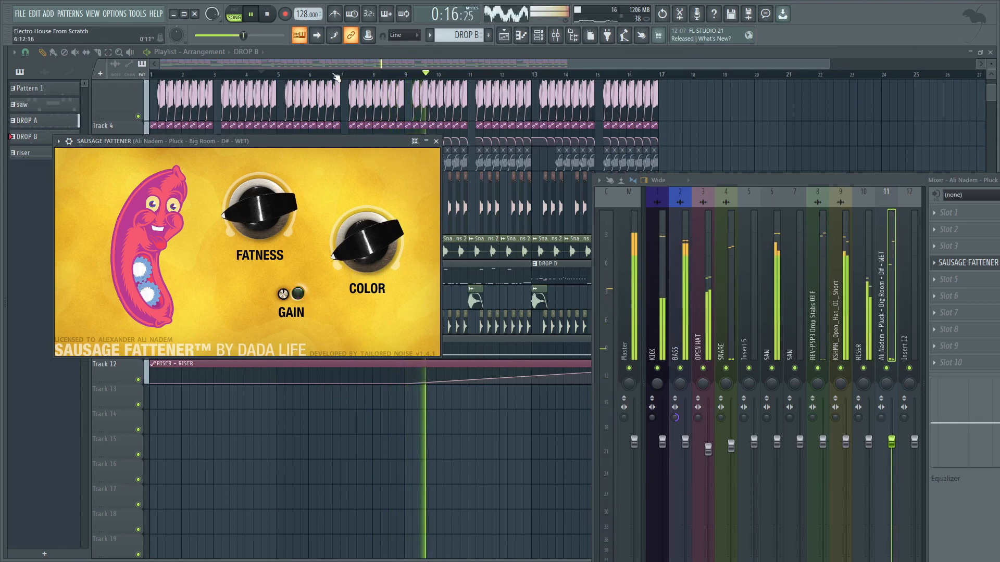
Check the SAW mixer track's effects, then raise the High Shelf in its Massive EQ to 60 and listen to the song
left_click(772, 291)
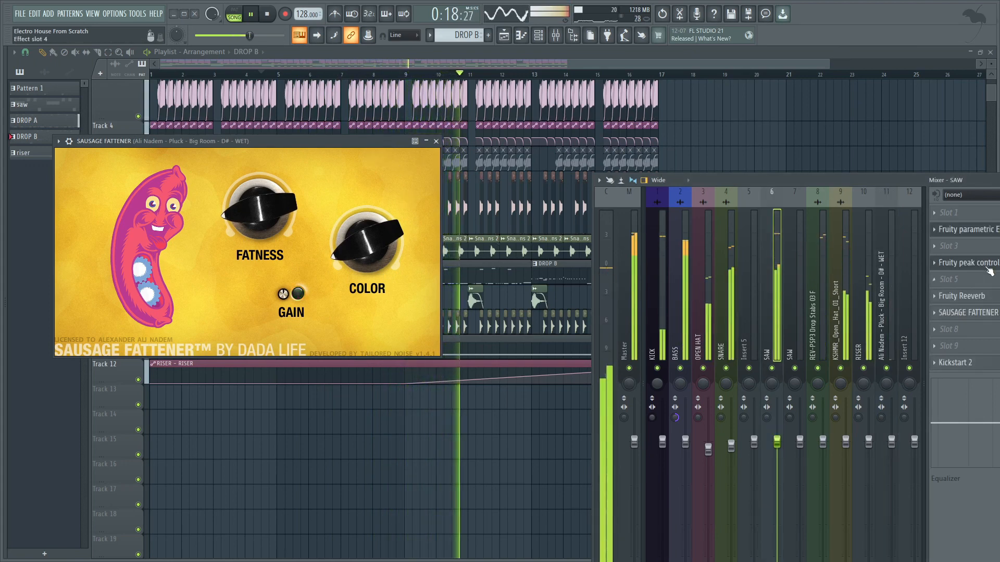
left_click_drag(902, 182, 867, 178)
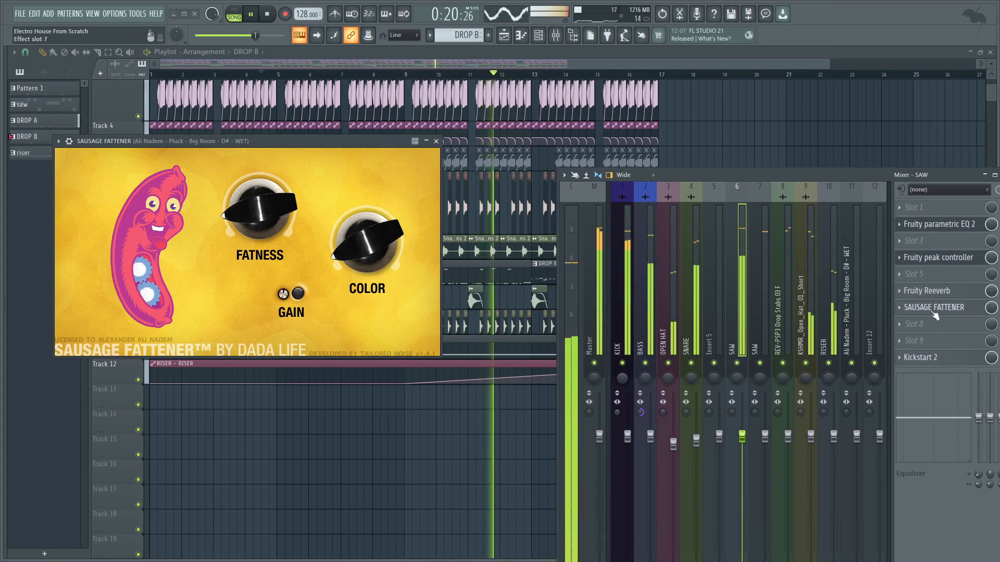
key("F6")
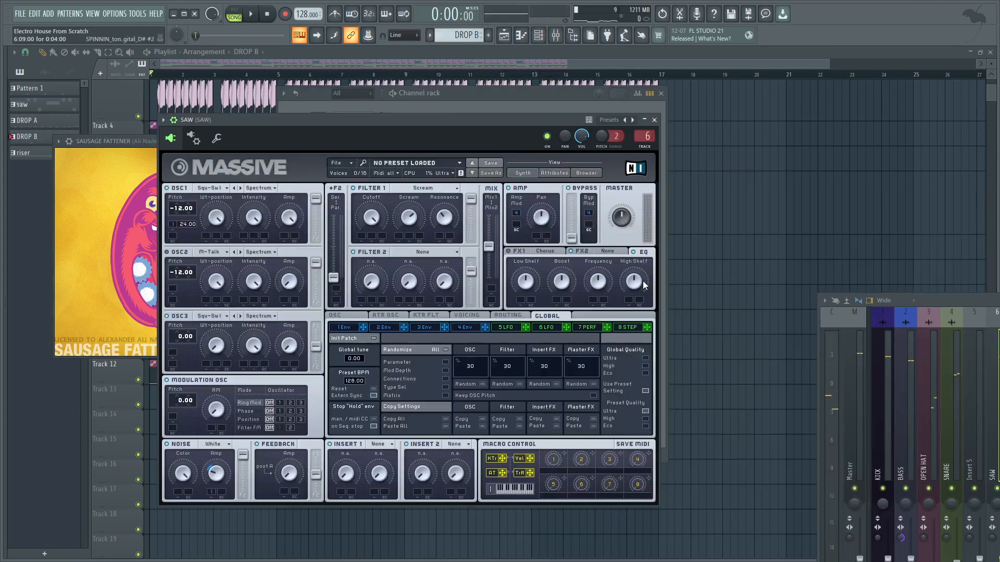
left_click(634, 286)
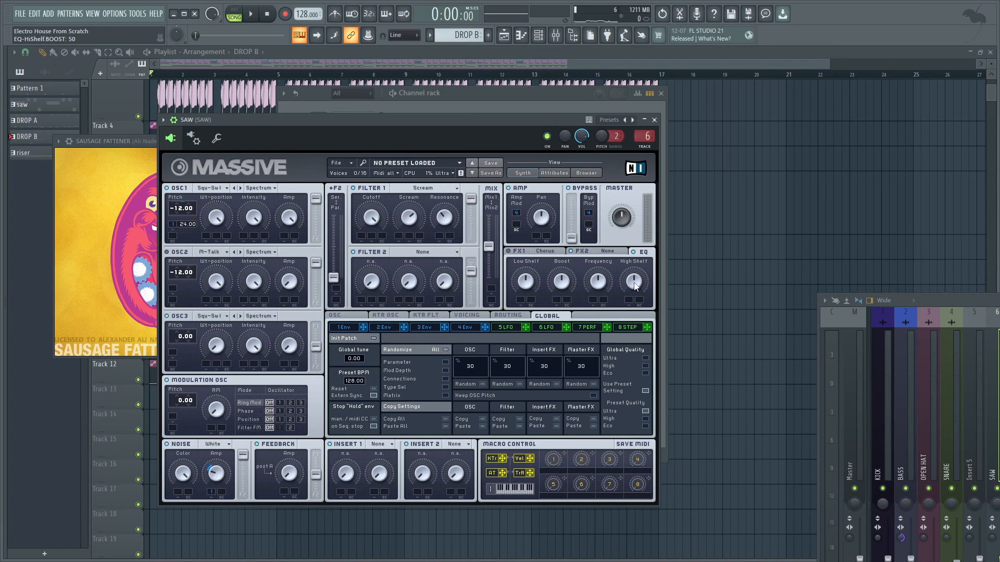
key("space")
mouse_move(633, 282)
left_mouse_down()
mouse_move(633, 258)
mouse_move(630, 280)
left_mouse_up()
key("space")
key("space")
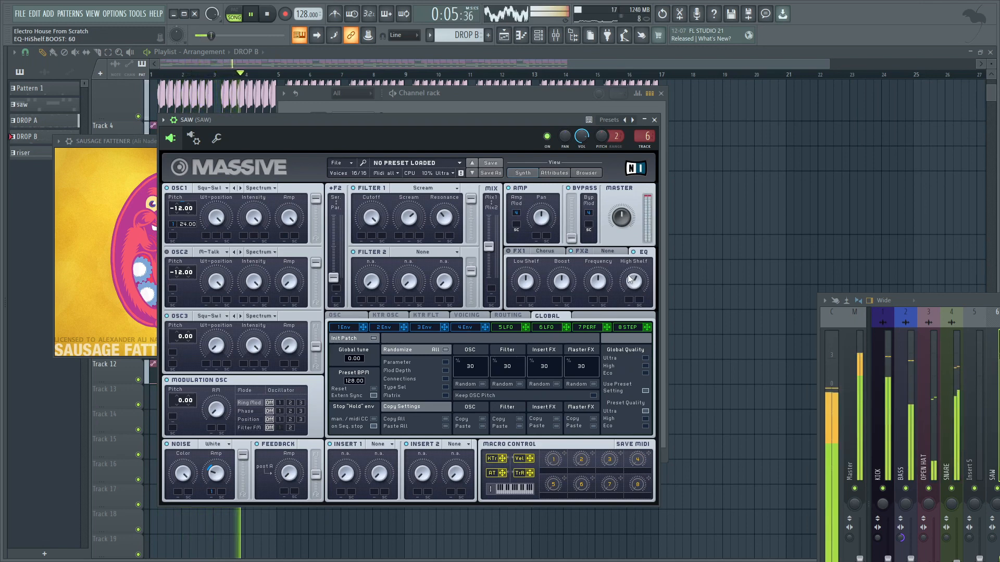
Open the DROP B pattern's channels and add another Massive instrument
left_click(313, 65)
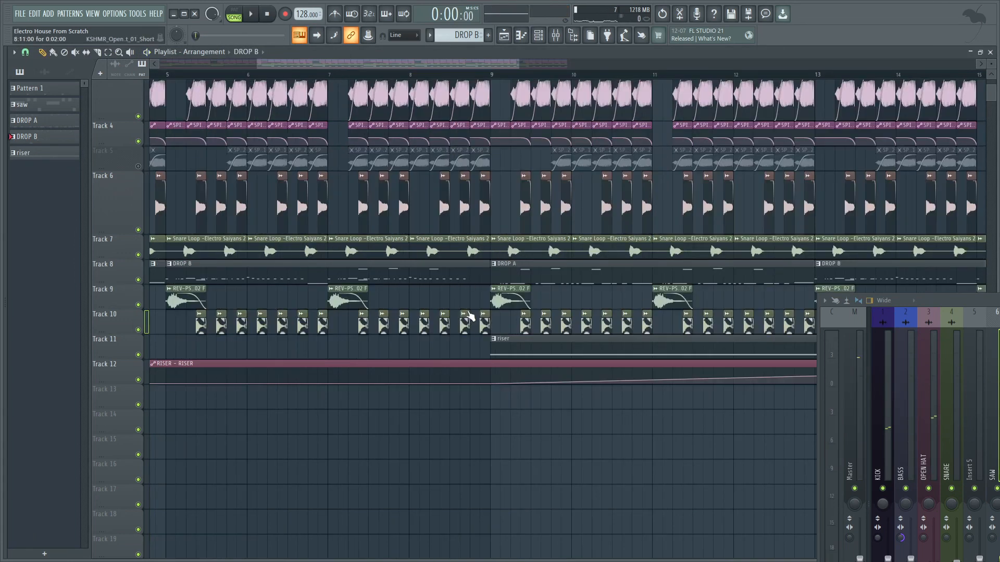
double_click(471, 275)
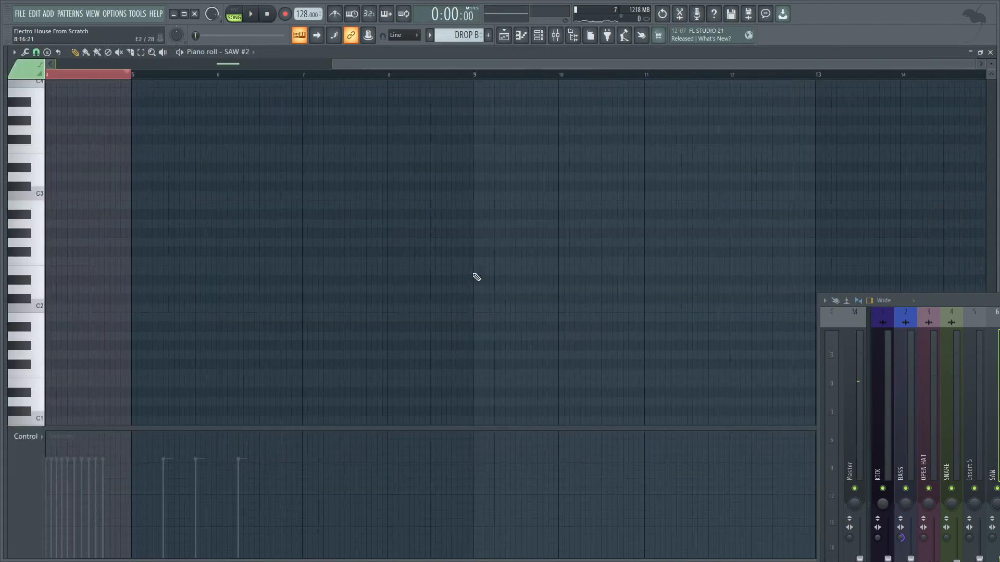
left_click(539, 35)
left_click(46, 14)
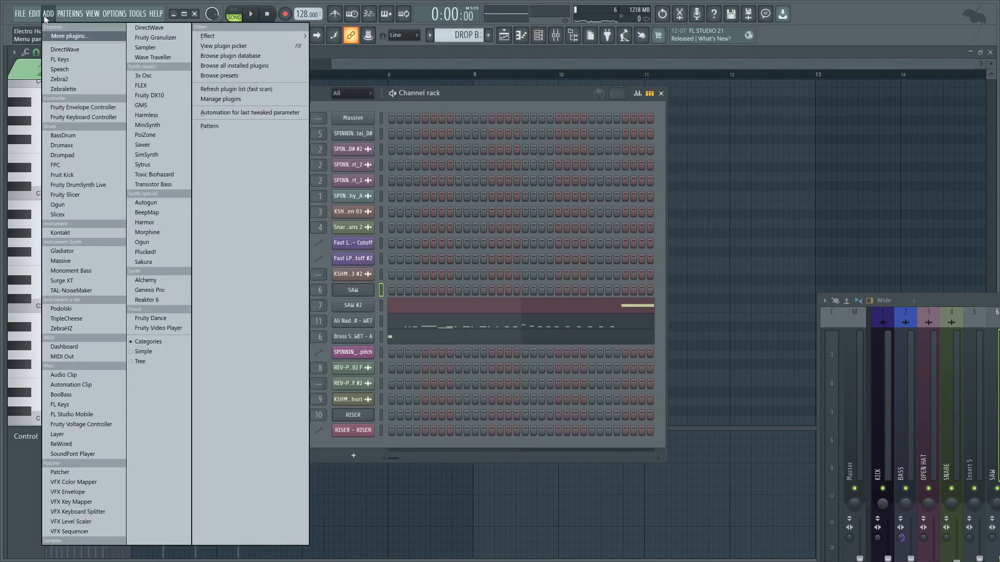
left_click(74, 260)
Rename the new Massive channel as CHORD and open its piano roll
right_click(365, 446)
left_click(415, 438)
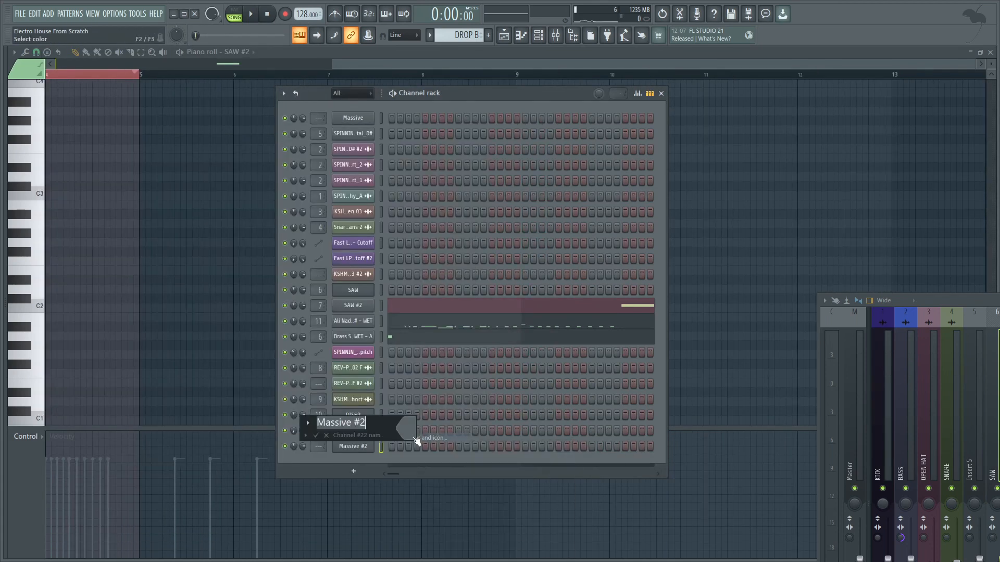
type("CHORD")
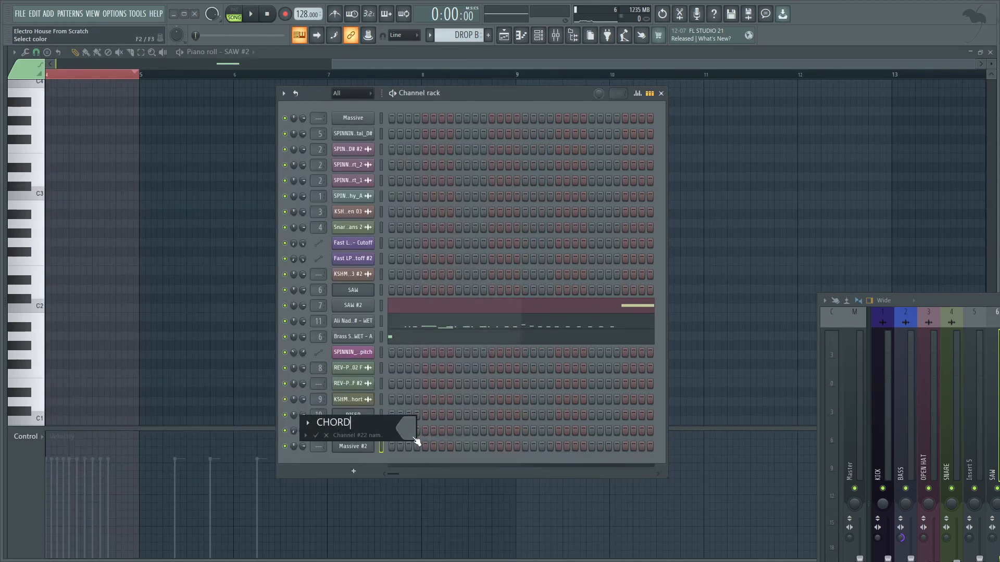
key("Return")
right_click(359, 450)
left_click(403, 426)
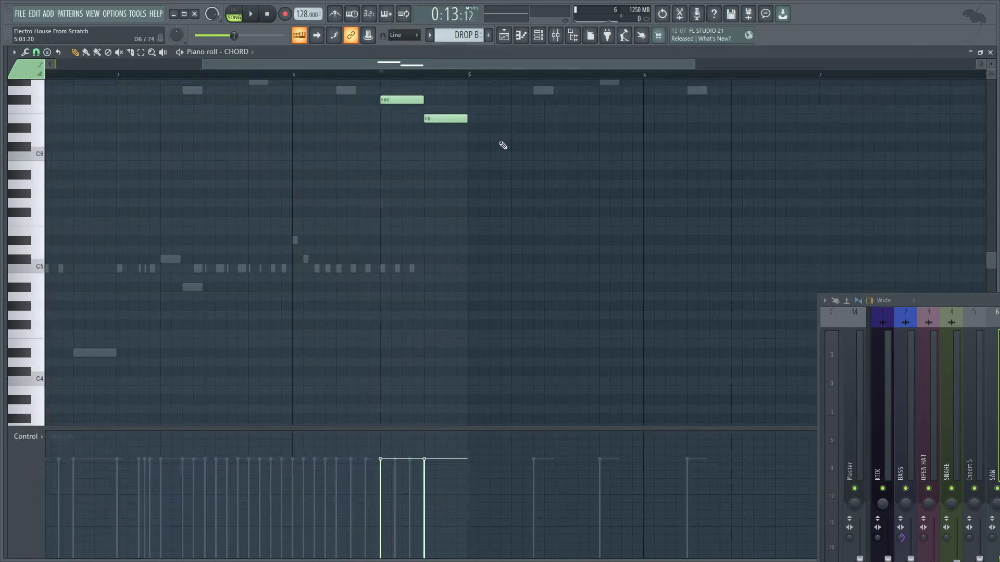
Move the CHORD note on beat 3 of bar 4 to E5 and add a four-step D#5 at bar 5
left_click(540, 35)
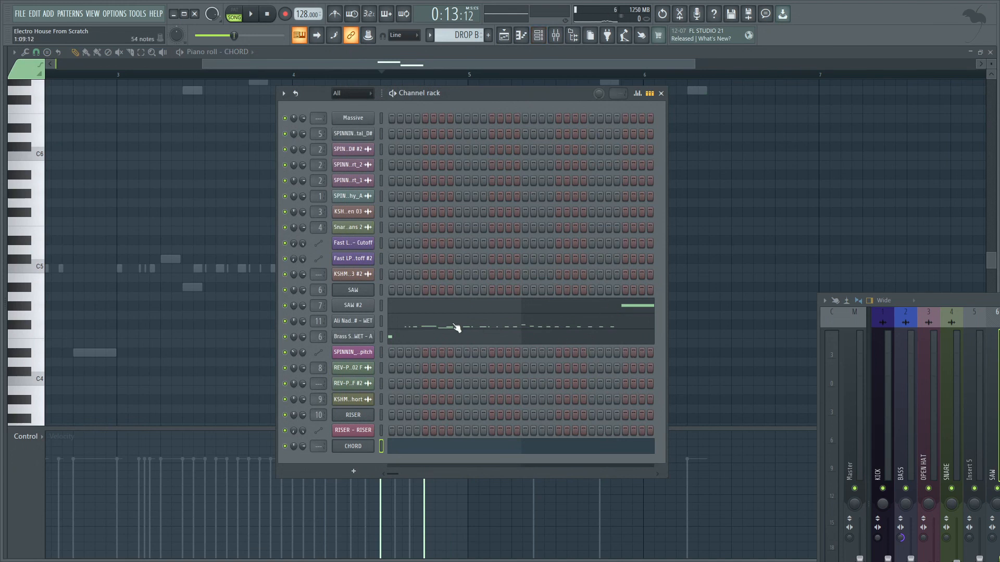
left_click(440, 326)
mouse_move(399, 332)
left_mouse_down()
mouse_move(396, 384)
mouse_move(398, 334)
mouse_move(398, 344)
left_mouse_up()
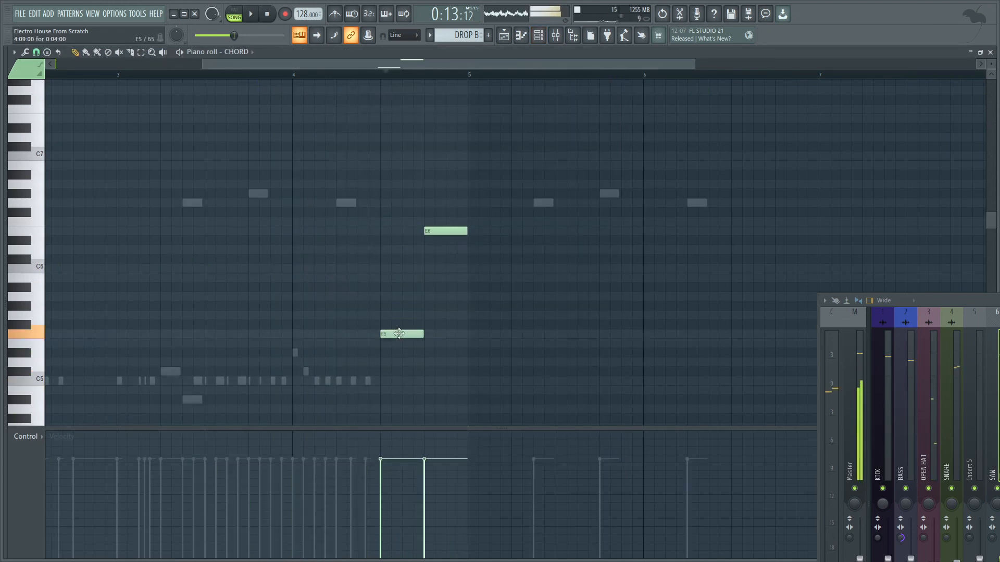
left_click(269, 15)
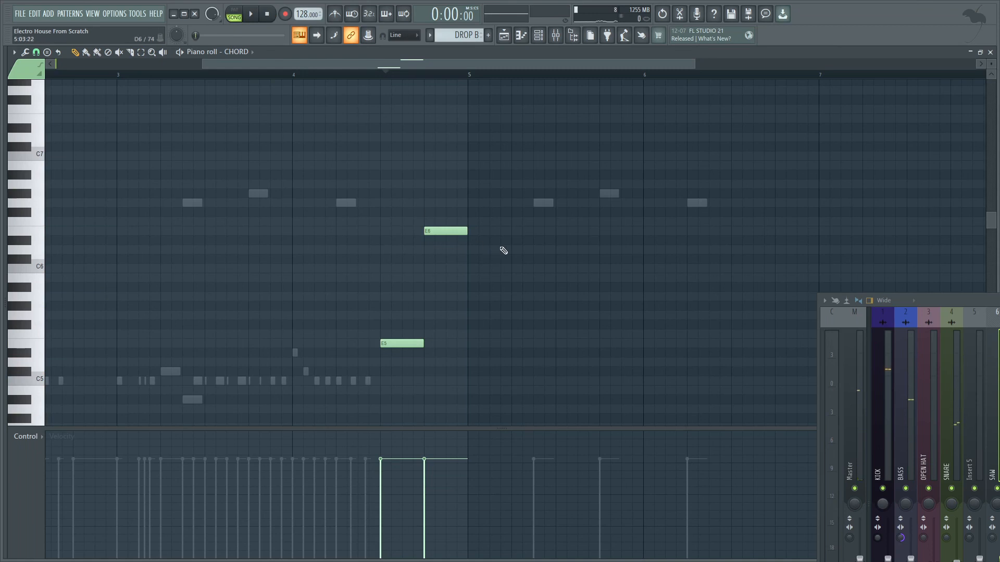
scroll(502, 249, "down", 2)
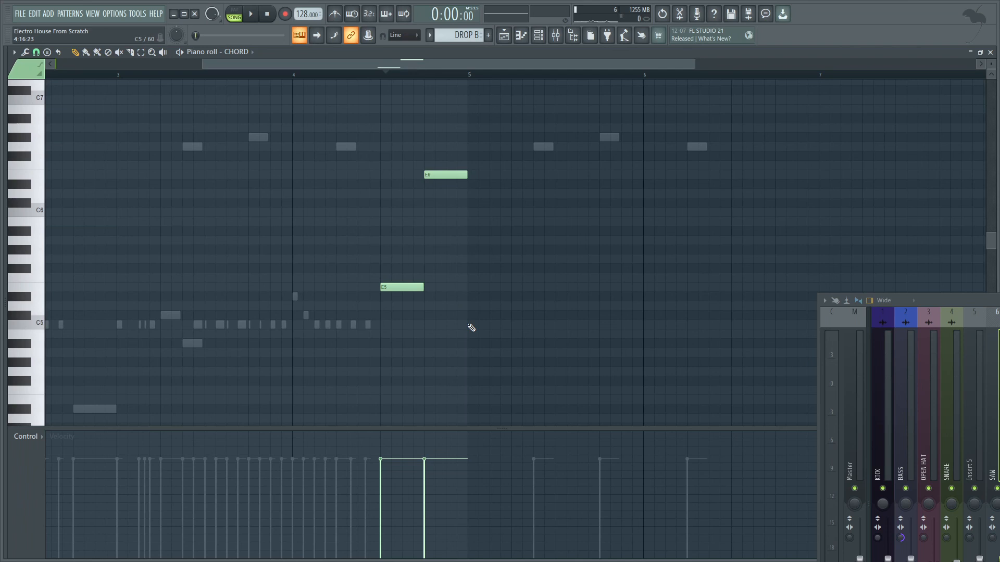
left_click(471, 297)
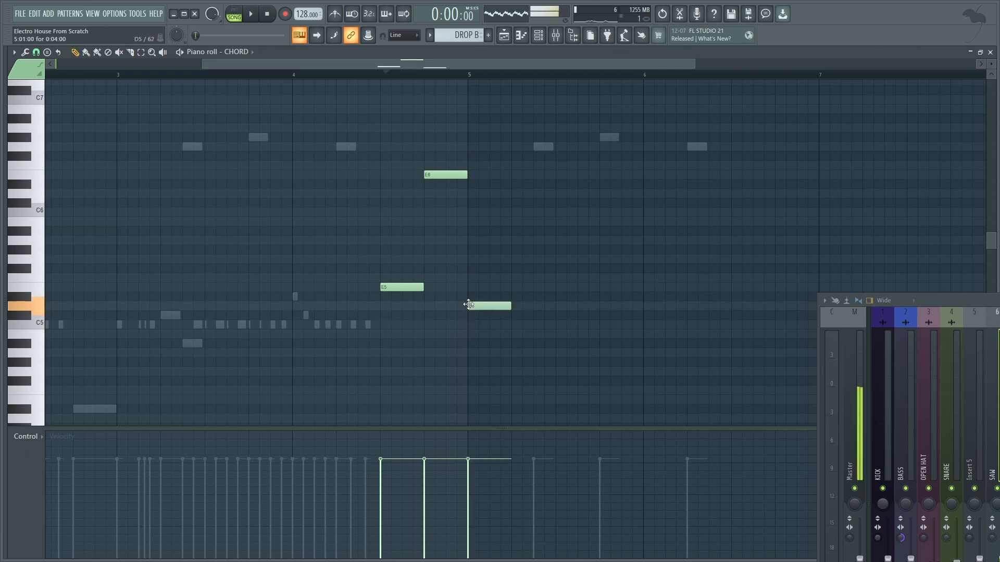
left_click_drag(383, 73, 303, 83)
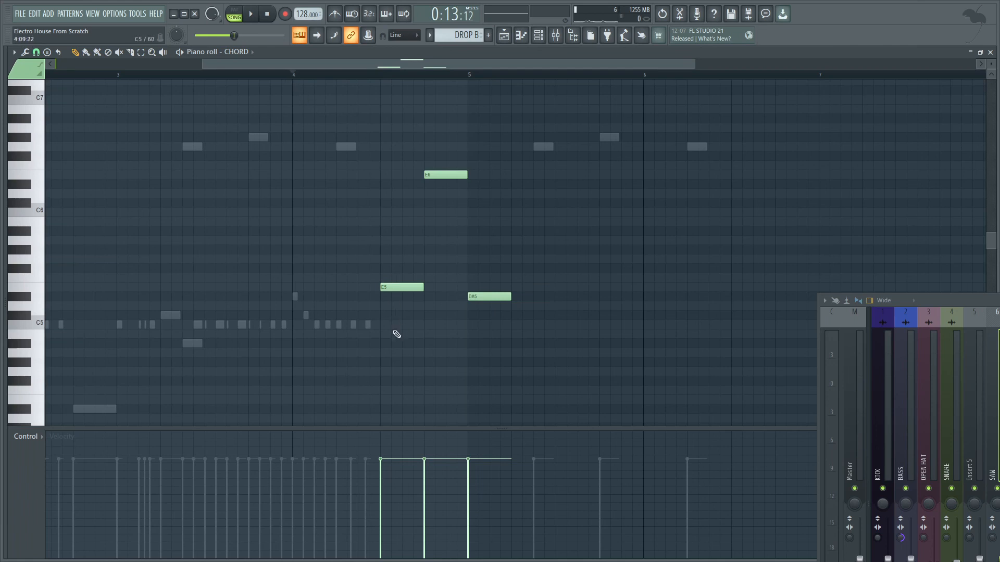
Move the E5 note in bar 4 down to B3, shorten it to three steps and listen
left_click_drag(393, 283, 391, 421)
scroll(396, 416, "up", 3)
left_click_drag(424, 364, 400, 362)
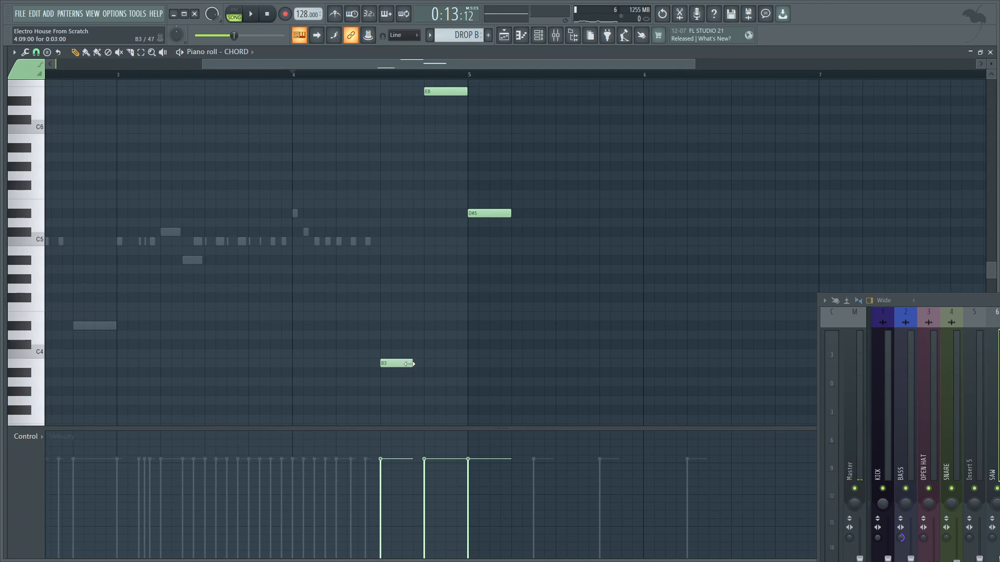
mouse_move(405, 364)
left_mouse_down()
mouse_move(453, 330)
mouse_move(416, 367)
left_mouse_up()
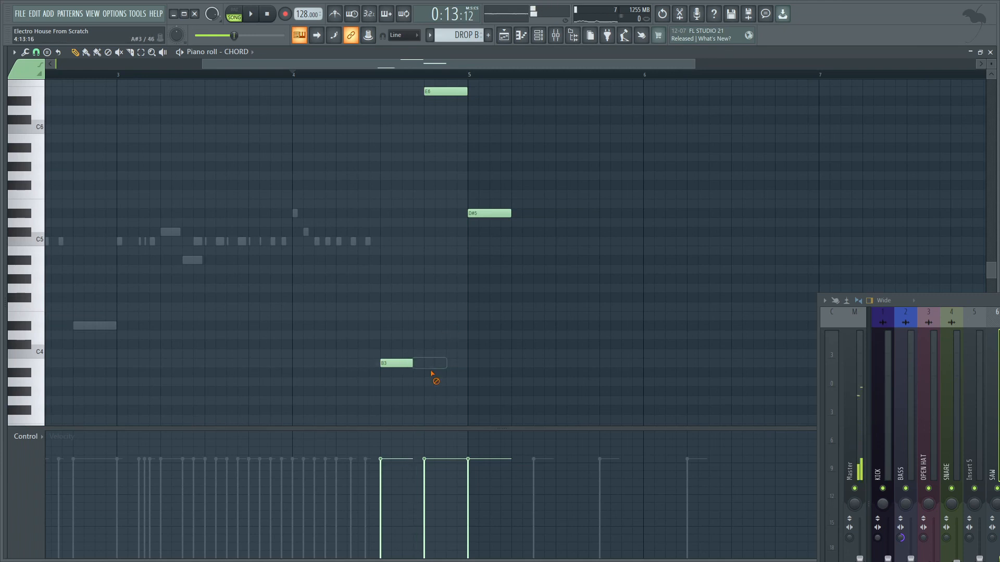
key("space")
key("space")
Shorten the B3 note to two steps and follow it with a two-step A#3 and a lower two-step note
left_click(400, 364)
mouse_move(413, 361)
left_mouse_down()
mouse_move(401, 359)
mouse_move(422, 360)
mouse_move(401, 360)
left_mouse_up()
left_click(409, 373)
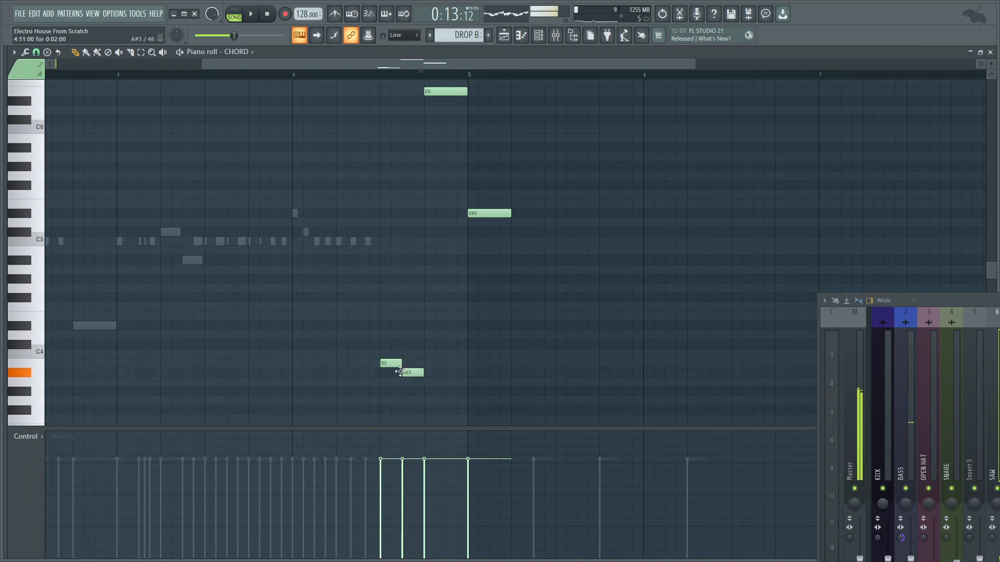
left_click(436, 399)
left_click_drag(433, 397, 421, 414)
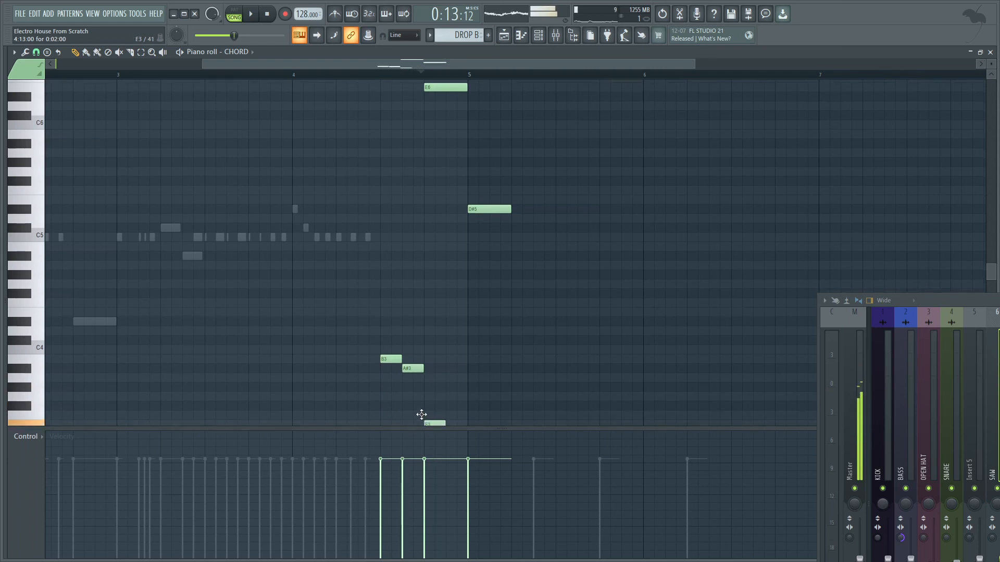
Replace the long E6 note with a descending run of two-step notes E6, D#6, B5 and E5 from beat 3 of bar 4
right_click(458, 88)
mouse_move(383, 108)
left_mouse_down()
mouse_move(390, 172)
mouse_move(377, 93)
mouse_move(399, 90)
left_mouse_up()
left_click(402, 99)
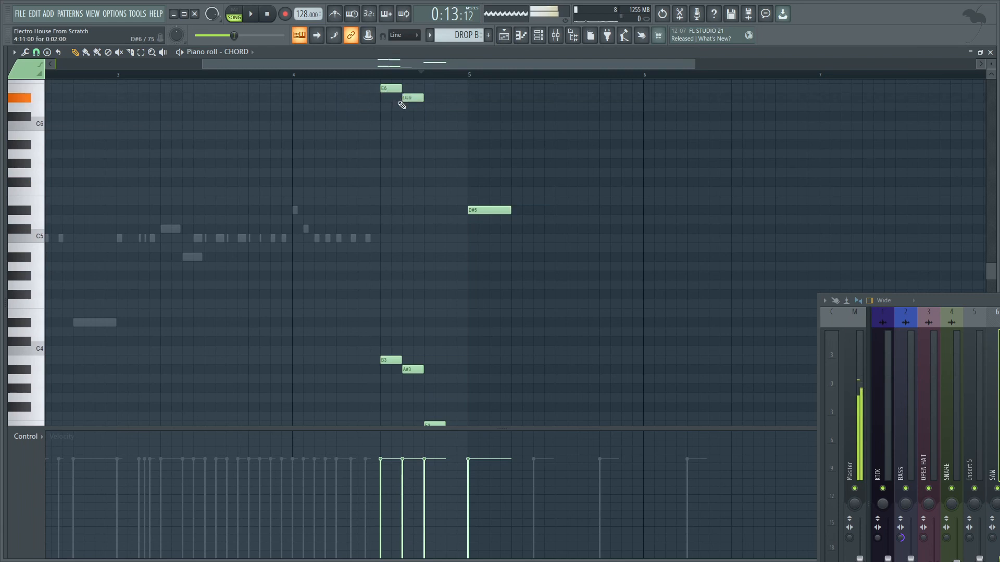
mouse_move(424, 146)
left_mouse_down()
mouse_move(420, 134)
mouse_move(443, 172)
mouse_move(445, 206)
left_mouse_up()
left_click(443, 163)
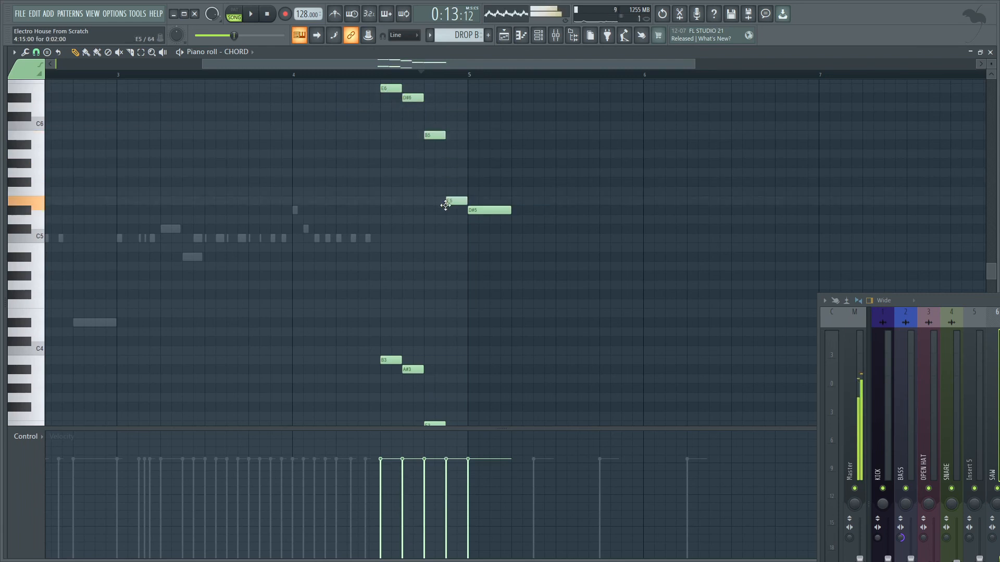
Delete the D#5 at bar 5 and merge the short E6 and D#6 into one four-step D#6 note
key("space")
right_click(483, 210)
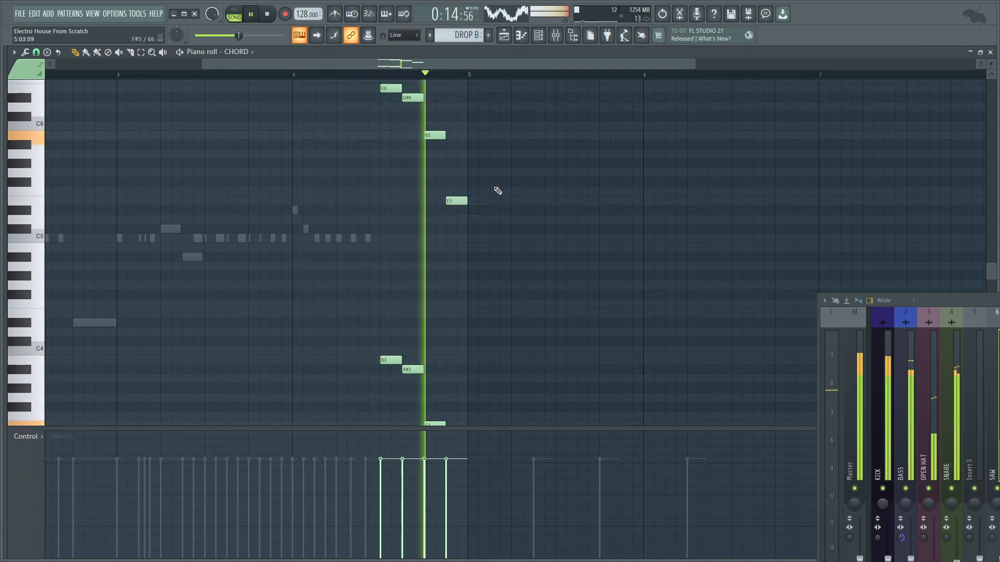
left_click(388, 74)
key("space")
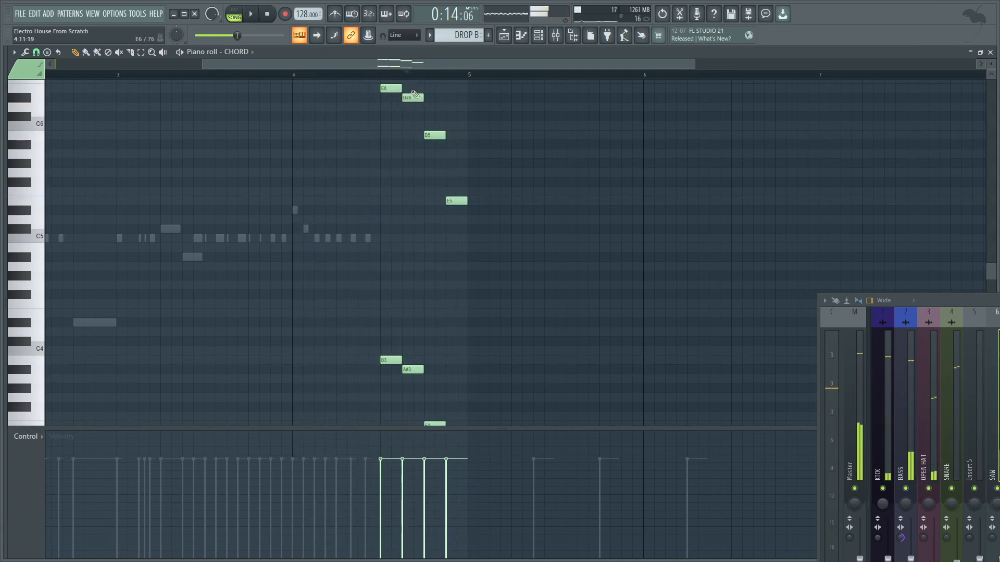
right_click(412, 98)
left_click_drag(400, 89, 411, 109)
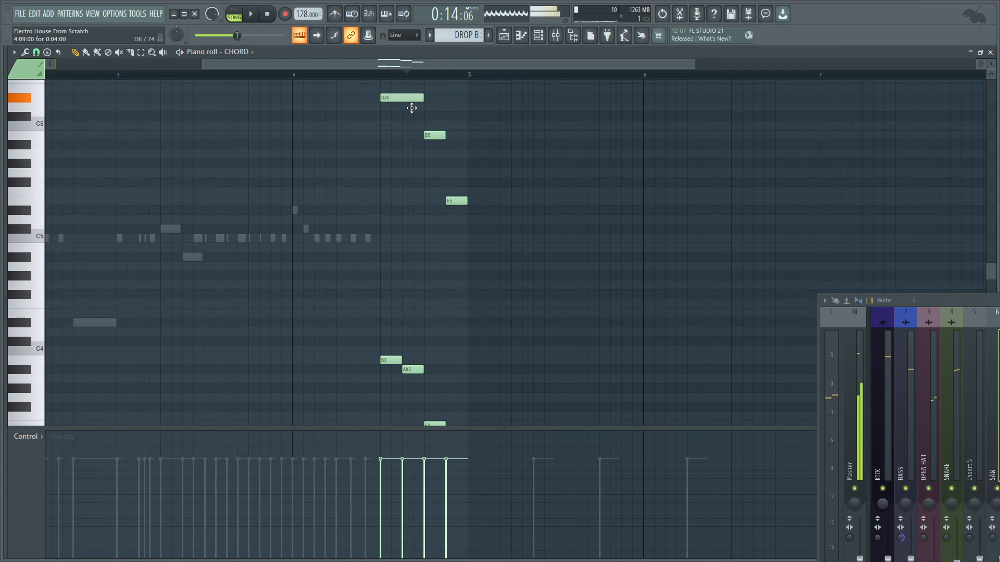
Clear the short B5 and E5 notes and the three low notes, and draw a second long upper note in bar 4
right_click(435, 135)
right_click(456, 201)
scroll(437, 183, "up", 3)
left_click_drag(406, 151, 401, 127)
scroll(422, 172, "down", 4)
right_click(391, 304)
right_click(435, 368)
right_click(412, 311)
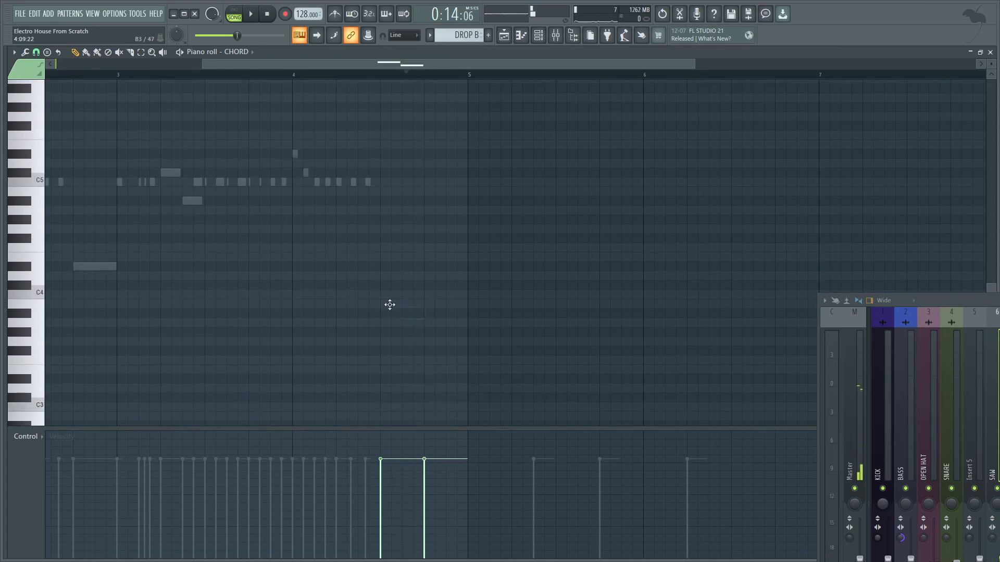
Add four-step low notes B3 and A#3 in bar 4, pitch the upper pair to D#6 and F6, and listen
left_click(381, 304)
left_click(430, 312)
key("space")
scroll(458, 272, "up", 4)
key("space")
left_click_drag(382, 126, 379, 159)
mouse_move(441, 144)
left_mouse_down()
mouse_move(442, 183)
mouse_move(447, 133)
left_mouse_up()
key("space")
key("space")
key("space")
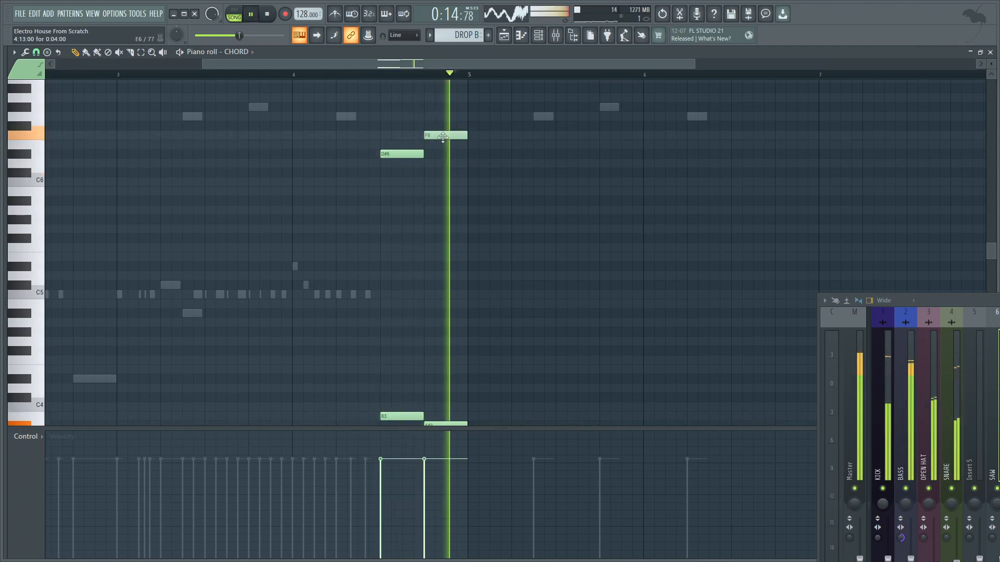
Try other pitches for the low CHORD notes in the second half of bar 4 and play them back
scroll(447, 133, "down", 3)
key("space")
left_click_drag(447, 340, 407, 290)
right_click(404, 333)
left_click(422, 278)
key("space")
scroll(420, 279, "up", 3)
key("space")
Place four-step notes F#4 and G#4 in the second half of bar 4, delete the other CHORD notes and listen
left_click_drag(394, 342, 381, 350)
right_click(408, 378)
right_click(439, 361)
left_click_drag(438, 332, 418, 331)
key("space")
key("space")
right_click(406, 154)
right_click(462, 134)
key("space")
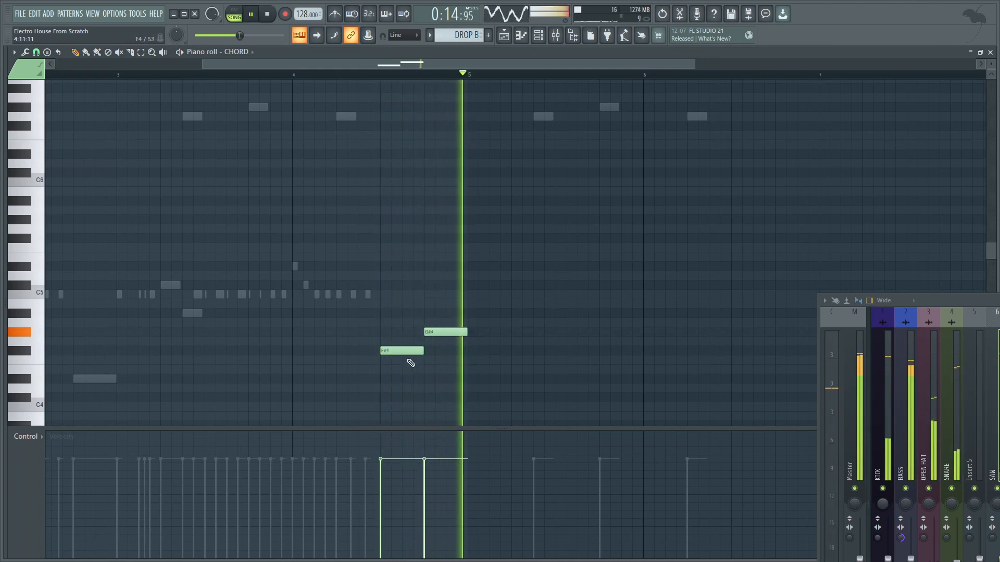
Start an arpeggio above the chords at beat 3 of bar 4 with one-step notes A#6, D#6 and A#6
key("space")
left_click(387, 209)
left_click_drag(387, 210, 380, 151)
left_click_drag(436, 126, 389, 106)
scroll(395, 183, "up", 2)
left_click_drag(422, 163, 387, 142)
left_click_drag(395, 190, 393, 212)
right_click(414, 211)
key("space")
key("space")
left_click(407, 144)
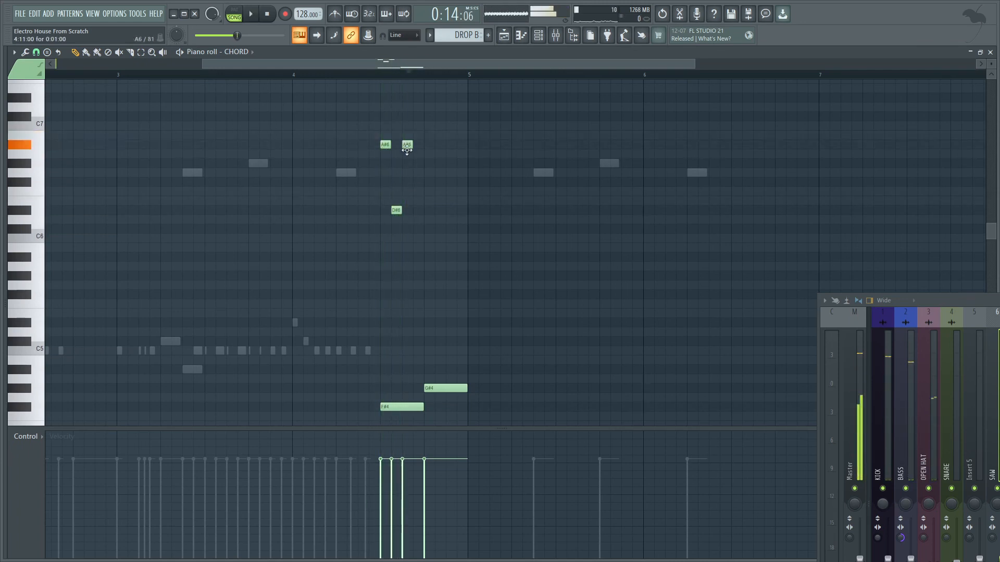
Continue the arpeggio to the end of bar 4, alternating D#6 with rising higher one-step notes, and play it
left_click(418, 210)
left_click(427, 125)
left_click_drag(426, 125, 428, 116)
left_click(449, 97)
left_click(440, 210)
left_click(461, 209)
key("space")
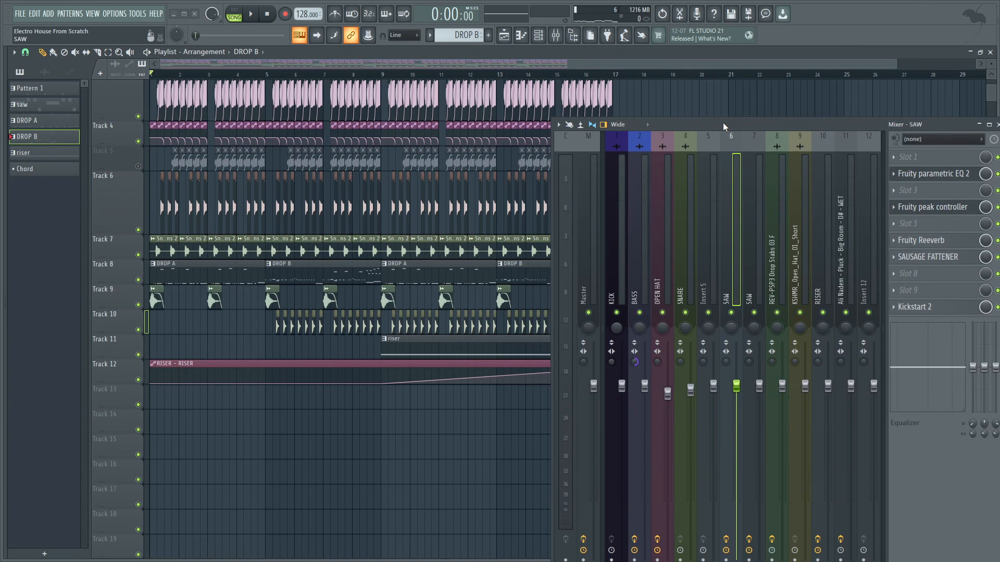
Open the riser pattern at bar 9 to examine the RISER channel's notes and return to the playlist
left_click(386, 76)
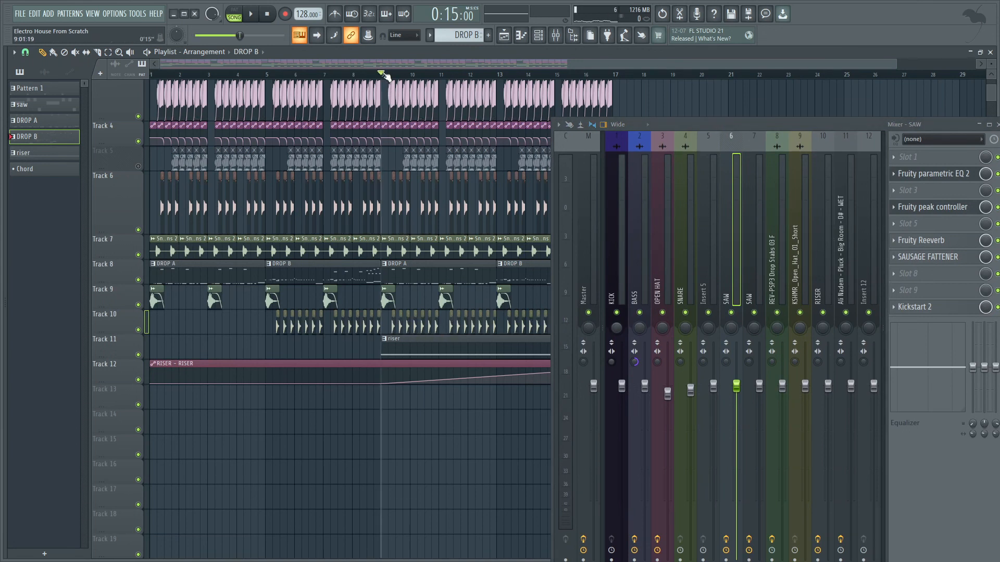
double_click(453, 348)
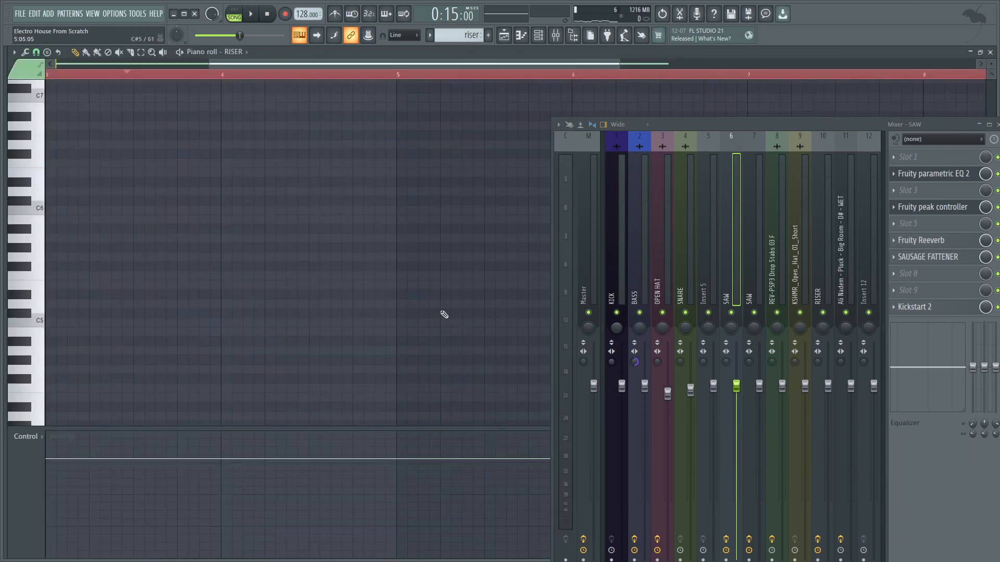
left_click(529, 37)
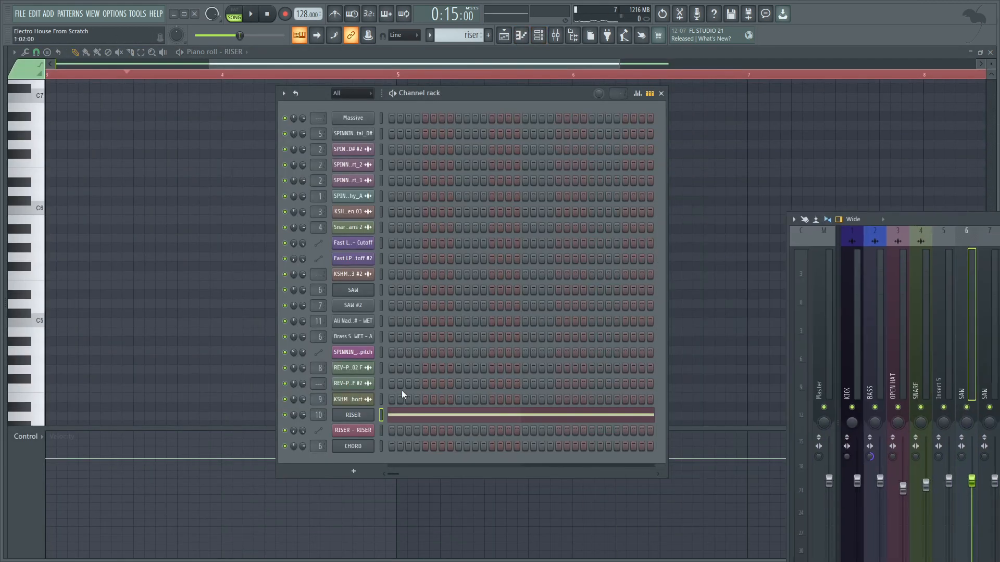
left_click(421, 416)
left_click(417, 416)
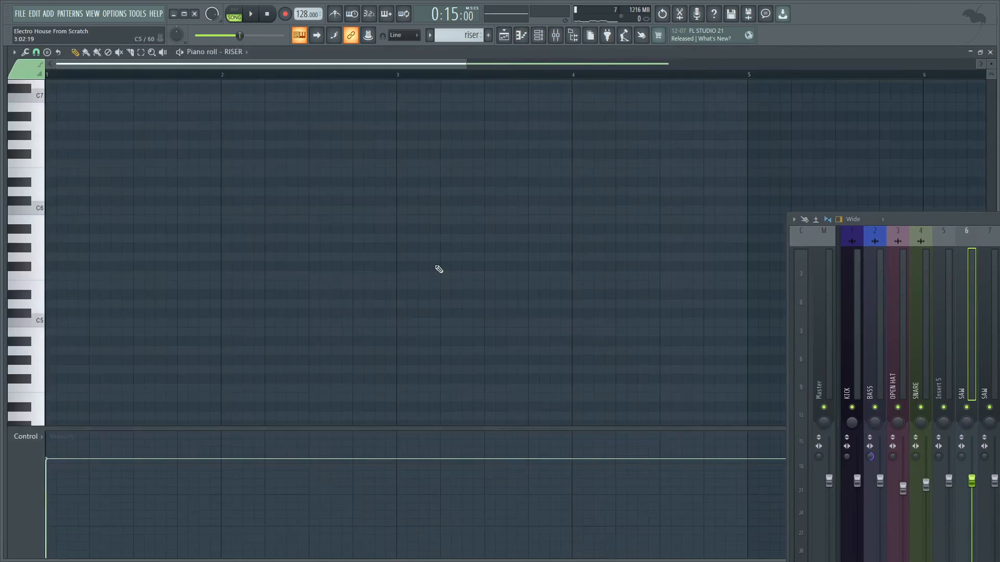
left_click(508, 36)
left_click_drag(916, 219, 674, 113)
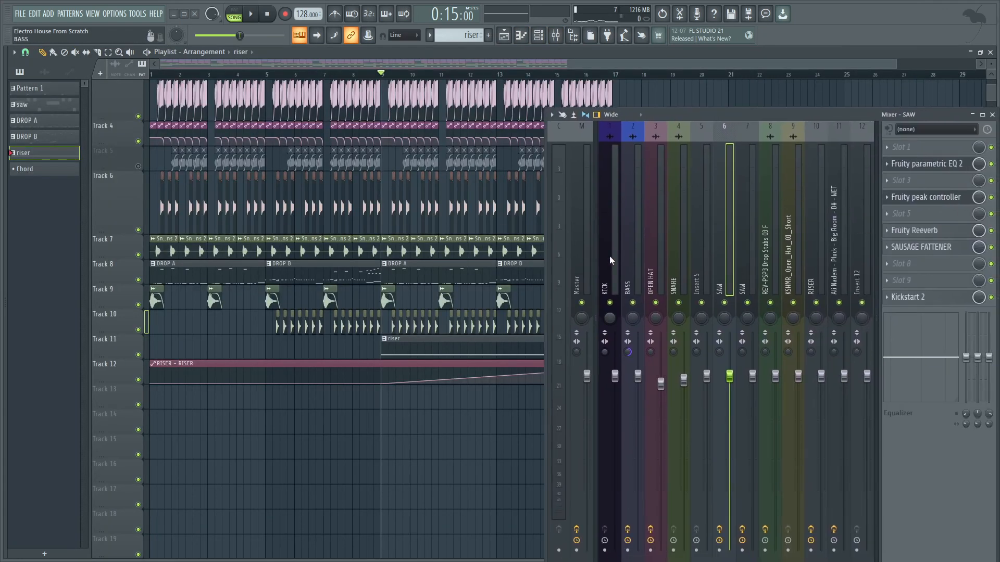
Reopen the RISER piano roll, shorten its long D#3 note to one bar, and return to the playlist
double_click(414, 347)
left_click_drag(695, 116, 914, 197)
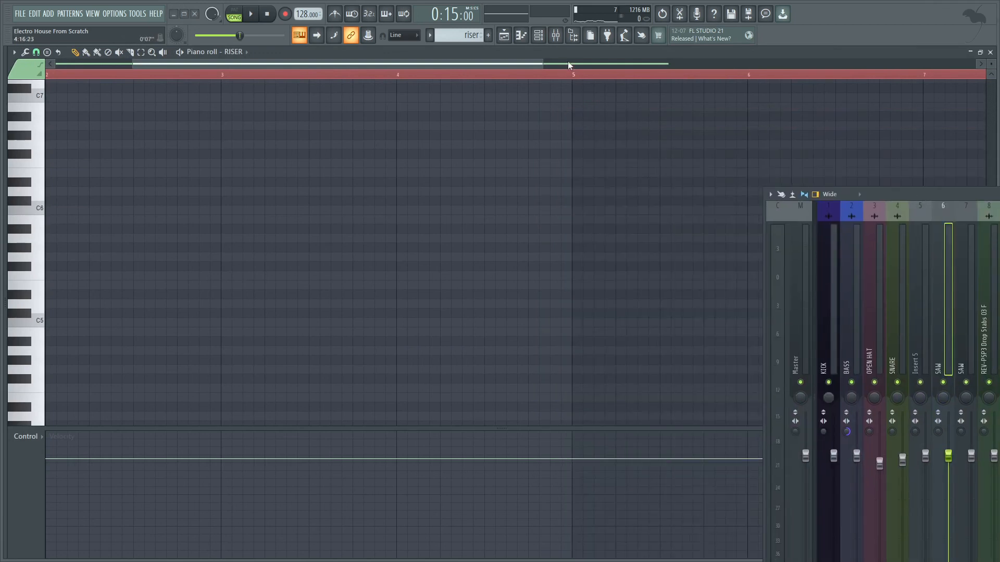
left_click(538, 34)
left_click(413, 417)
left_click(417, 415)
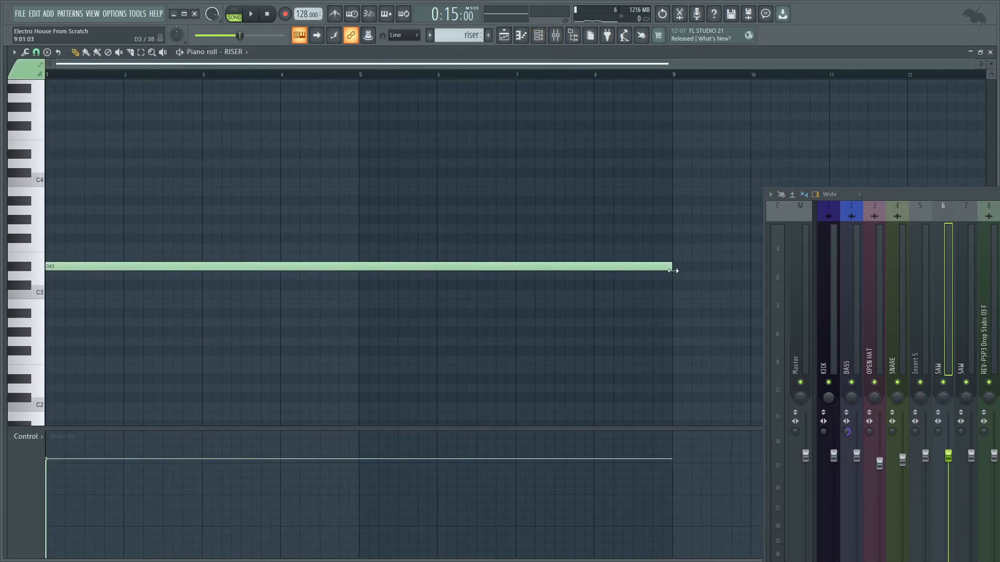
left_click(634, 261)
left_click_drag(671, 266, 129, 294)
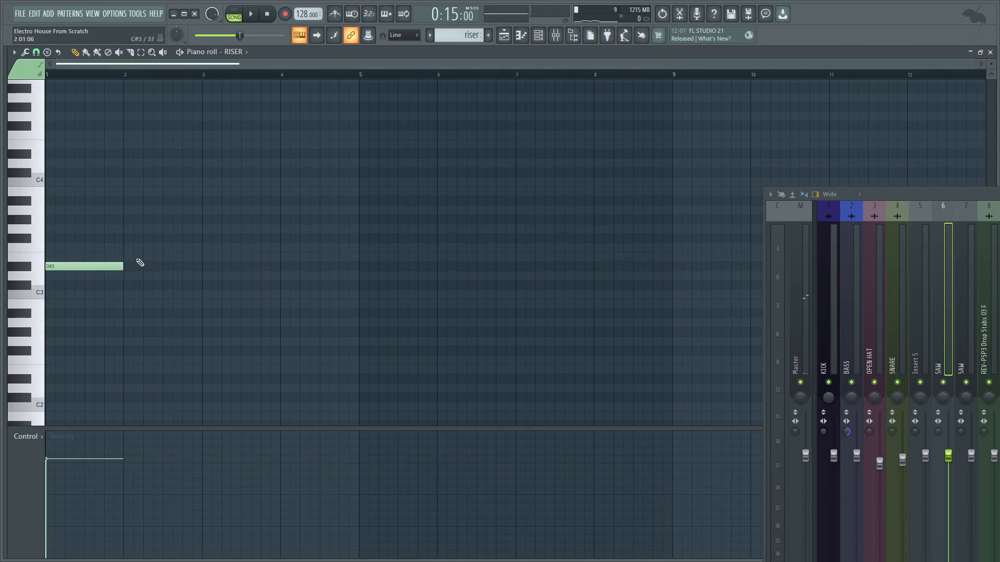
left_click(273, 18)
left_click(504, 35)
scroll(404, 437, "up", 3)
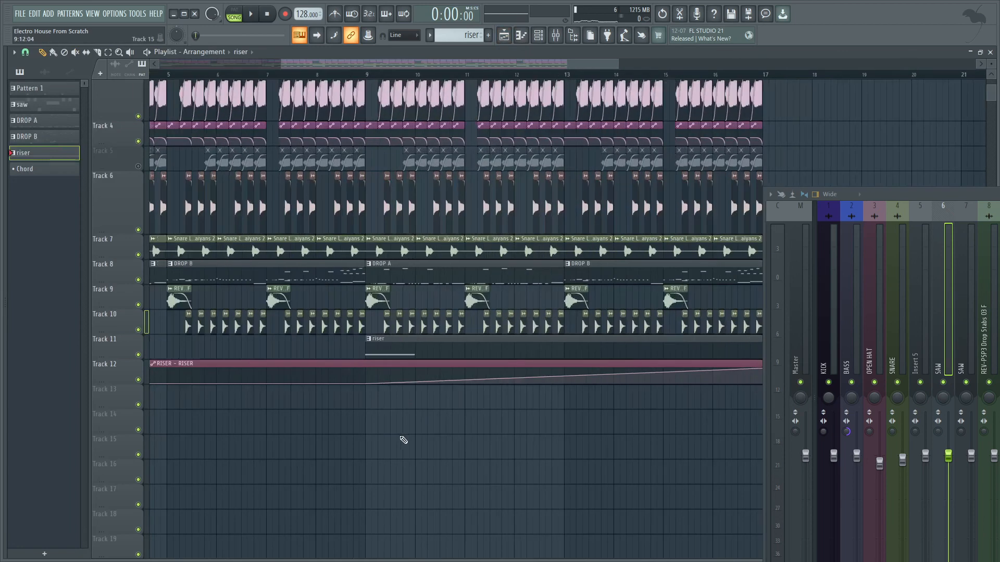
Extend the D#3 note in the RISER piano roll to two bars, duplicate it to fill eight bars, and return to the playlist
double_click(469, 348)
left_click_drag(66, 266, 414, 289)
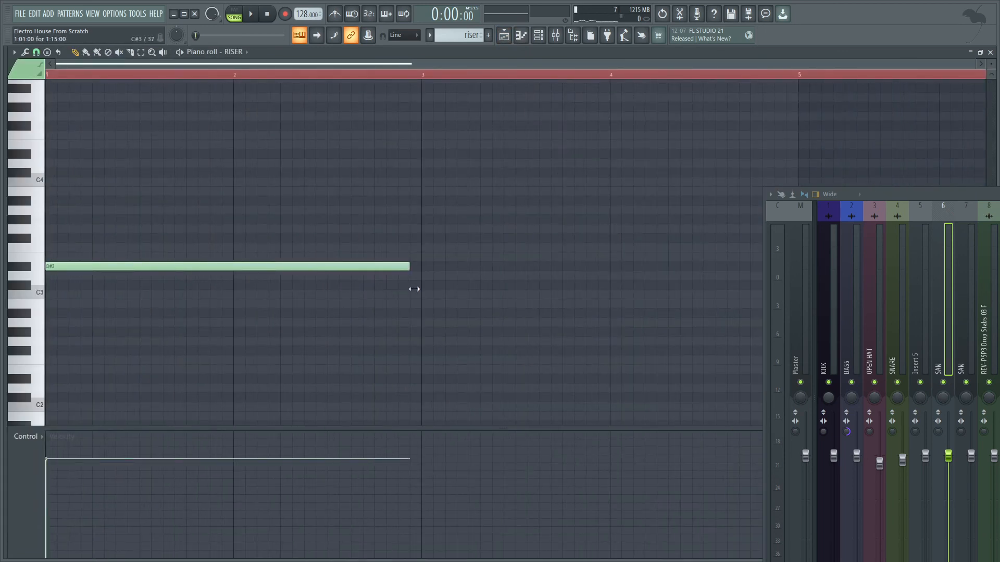
key("ctrl+b")
scroll(424, 267, "down", 2)
key("ctrl+b")
scroll(519, 265, "down", 1)
key("ctrl+b")
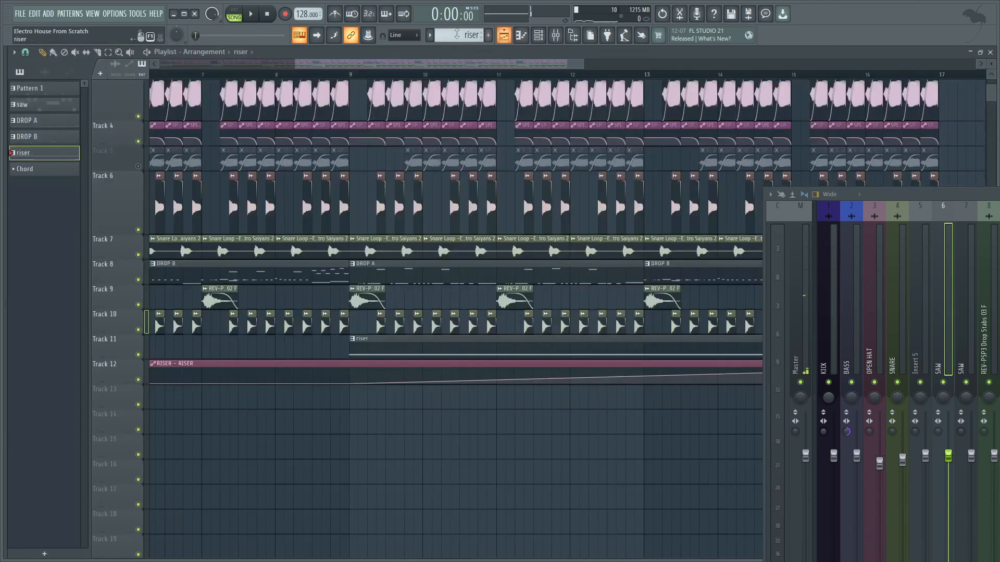
left_click(503, 35)
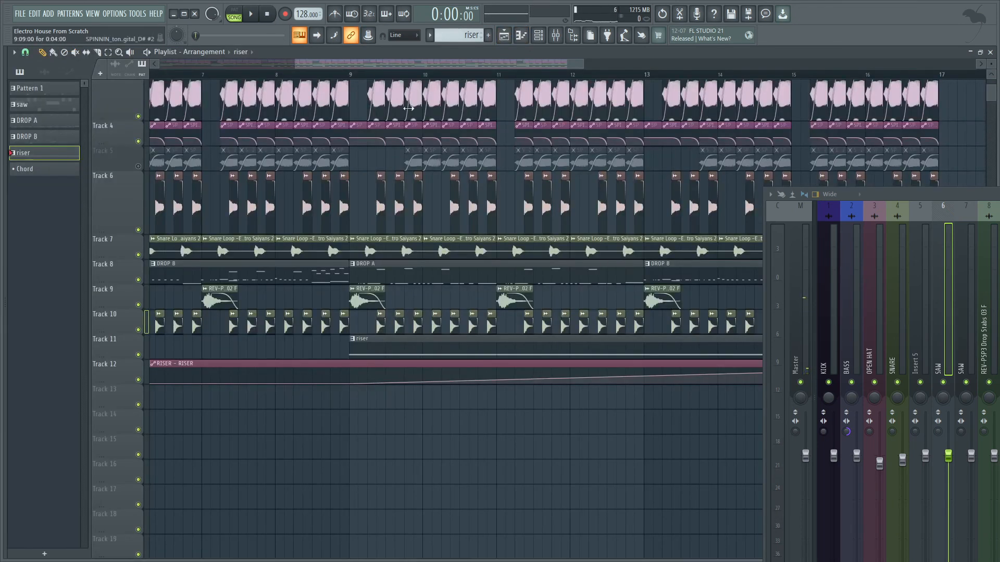
Open the RISER channel's Massive and assign modulator 8 to the amp modulation slot
left_click(538, 35)
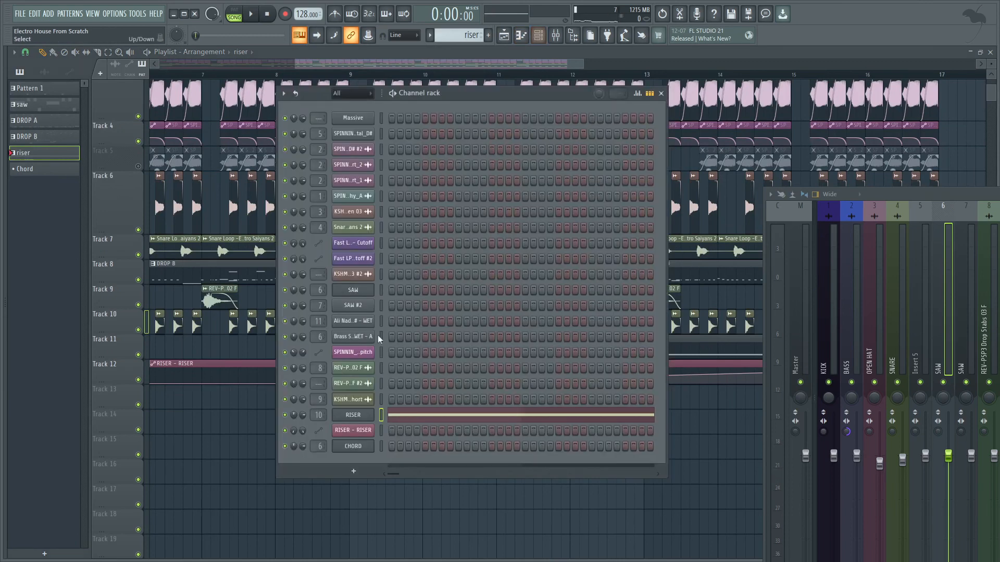
left_click(353, 415)
left_click_drag(528, 121, 405, 96)
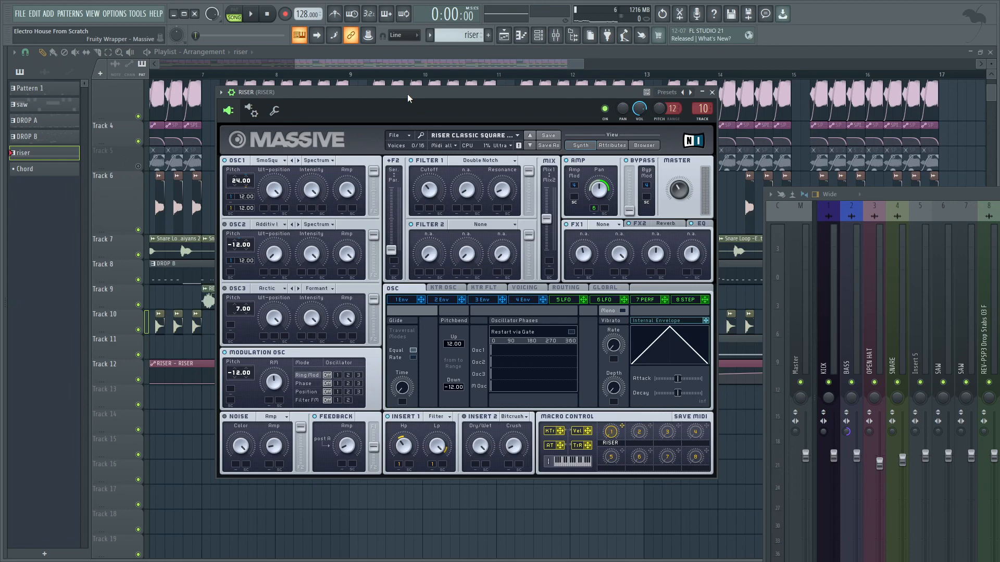
left_click(522, 300)
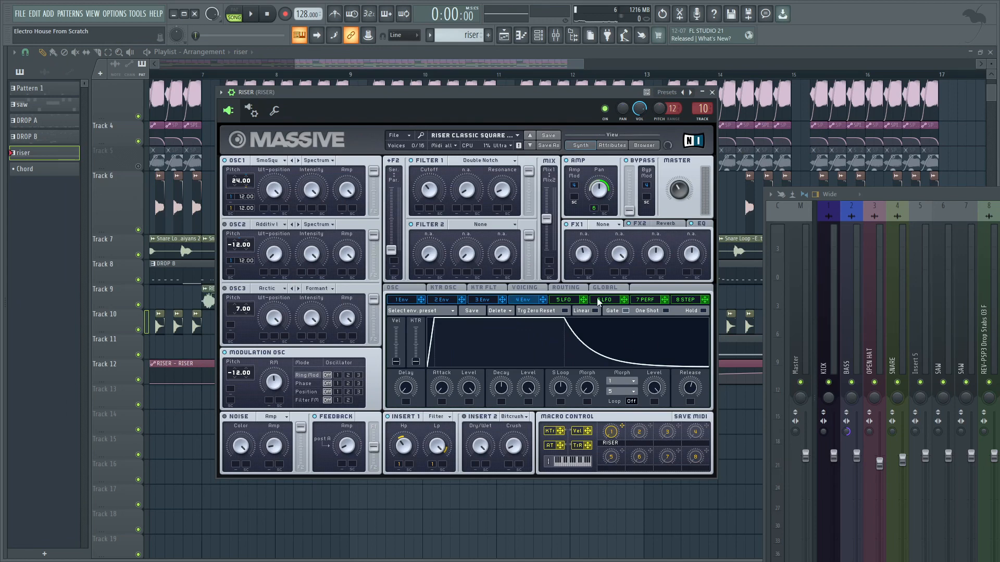
left_click(685, 301)
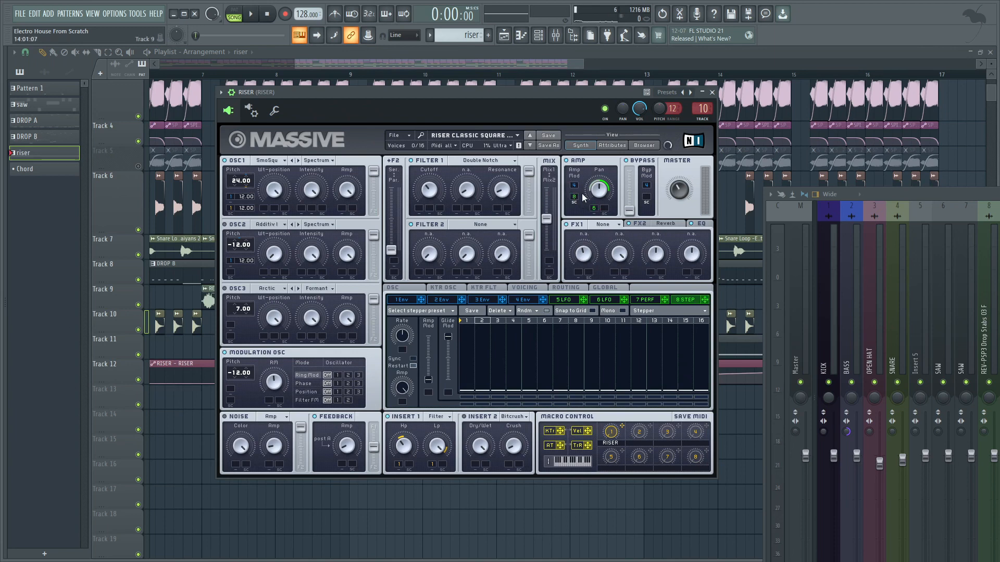
Try raising steps 1 to 11 of Massive's modulator 8 stepper to maximum, and stop playback
key("n")
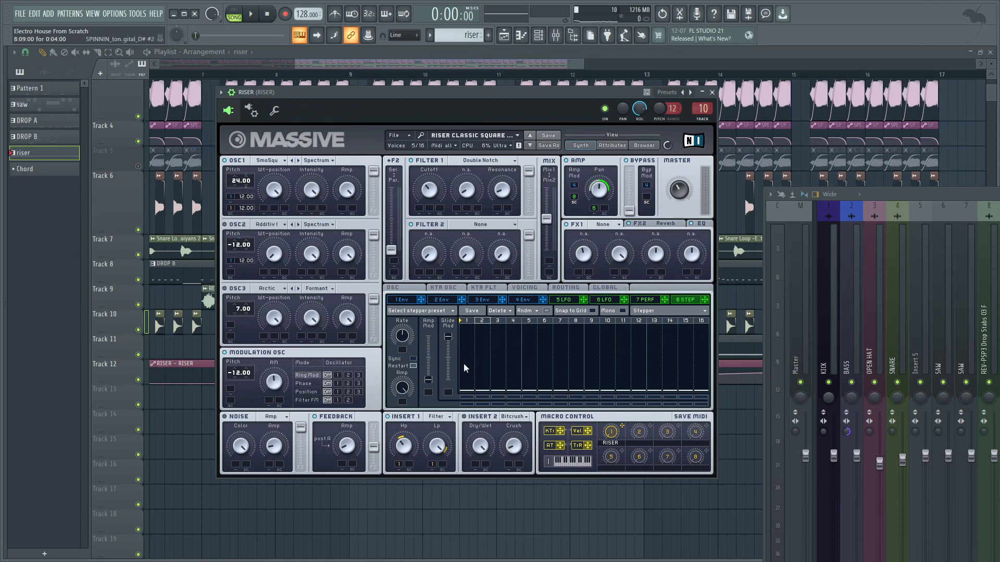
mouse_move(467, 358)
left_mouse_down()
mouse_move(472, 299)
mouse_move(627, 313)
left_mouse_up()
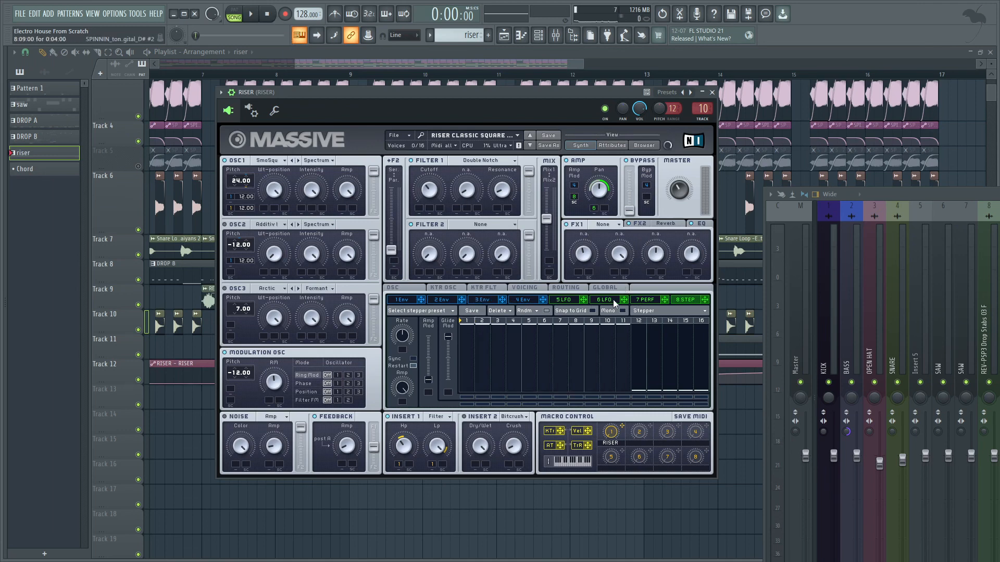
left_click(270, 17)
Switch modulator 8 to a Performer and flatten both of its sequences to their minimum across all steps
left_click(664, 311)
left_click(650, 322)
left_click_drag(668, 376, 717, 378)
mouse_move(587, 382)
left_mouse_down()
mouse_move(619, 405)
mouse_move(721, 410)
left_mouse_up()
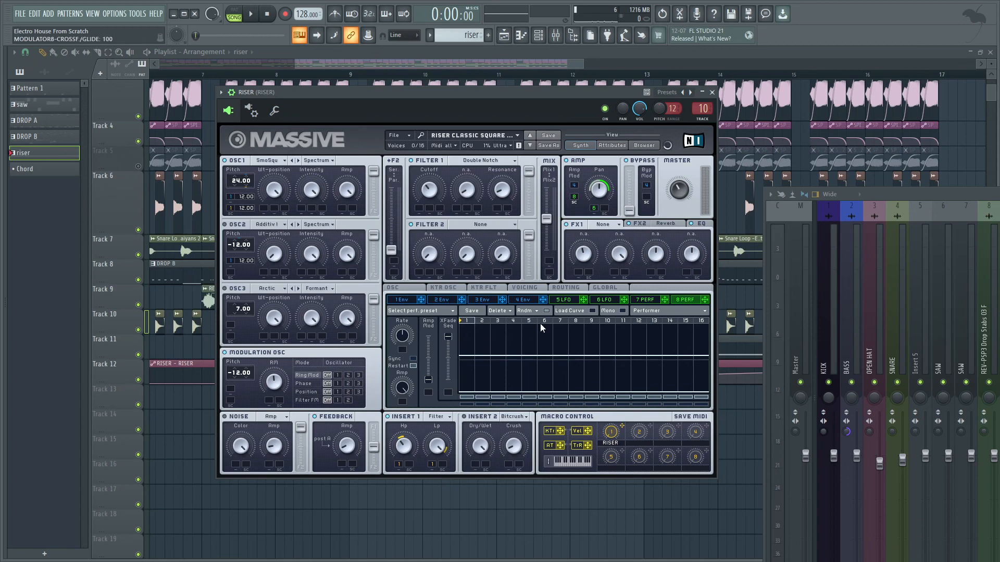
Load a rising curve into step 1 of the Performer's upper sequence and hold the remaining steps at maximum
left_click(579, 313)
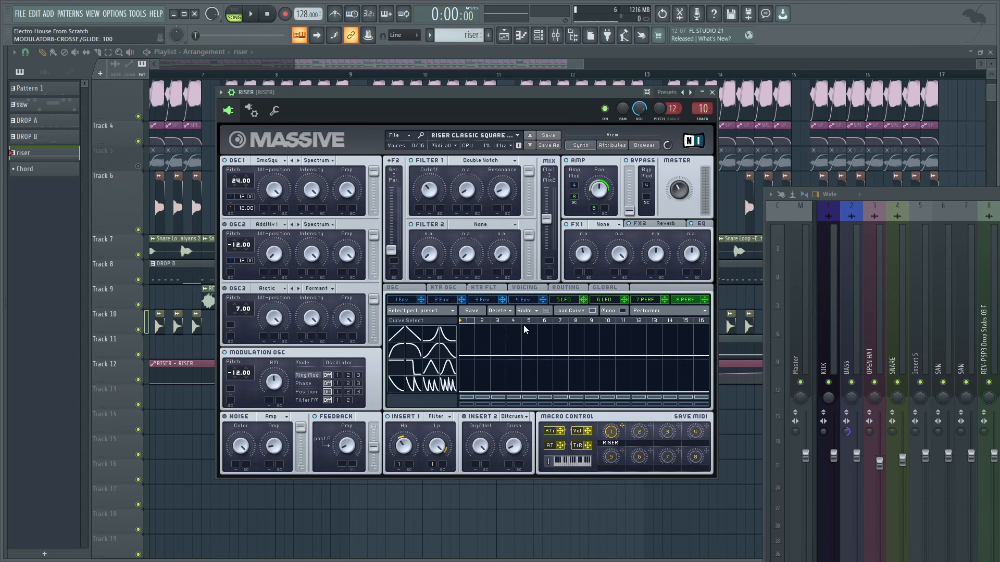
mouse_move(434, 339)
left_mouse_down()
mouse_move(467, 341)
mouse_move(532, 287)
mouse_move(722, 285)
left_mouse_up()
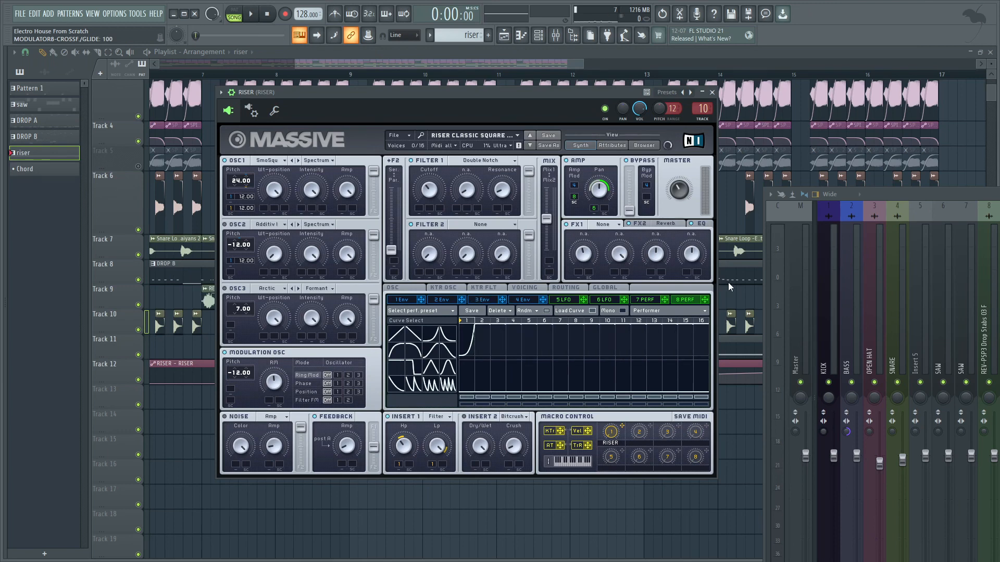
left_click(592, 311)
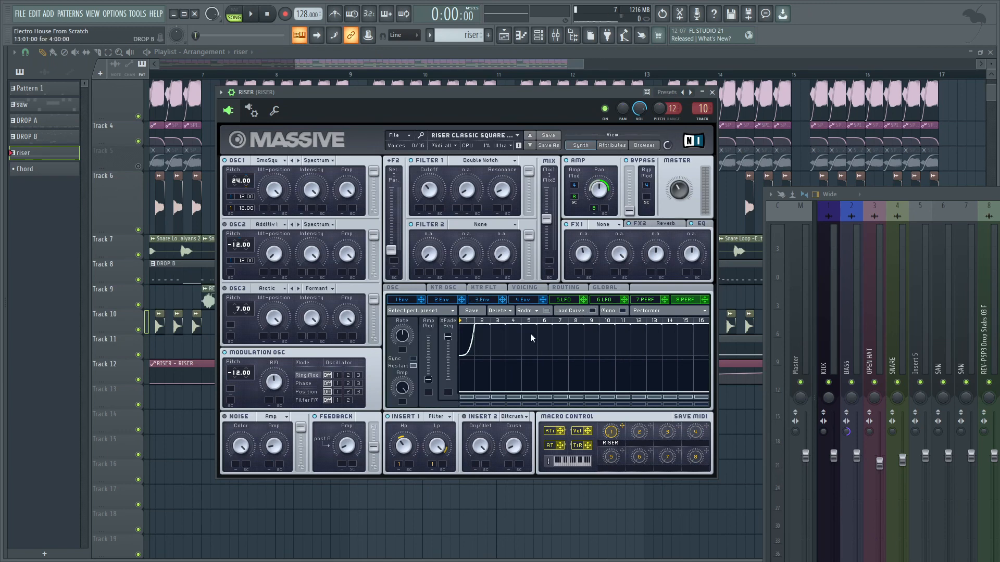
Sync the Performer to the tempo at a 1/4 ratio and stop playback
left_click(413, 359)
scroll(413, 337, "down", 4)
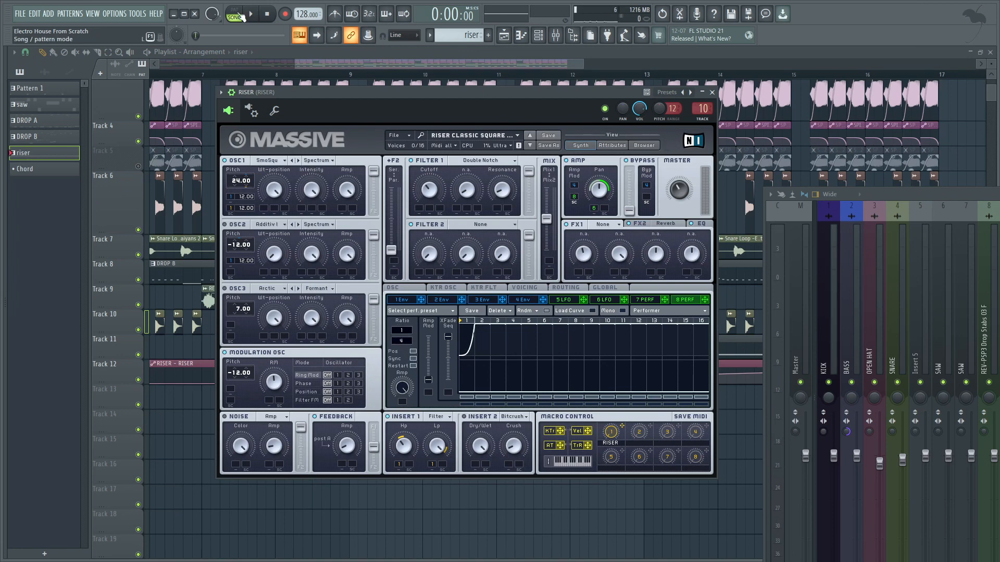
left_click(268, 15)
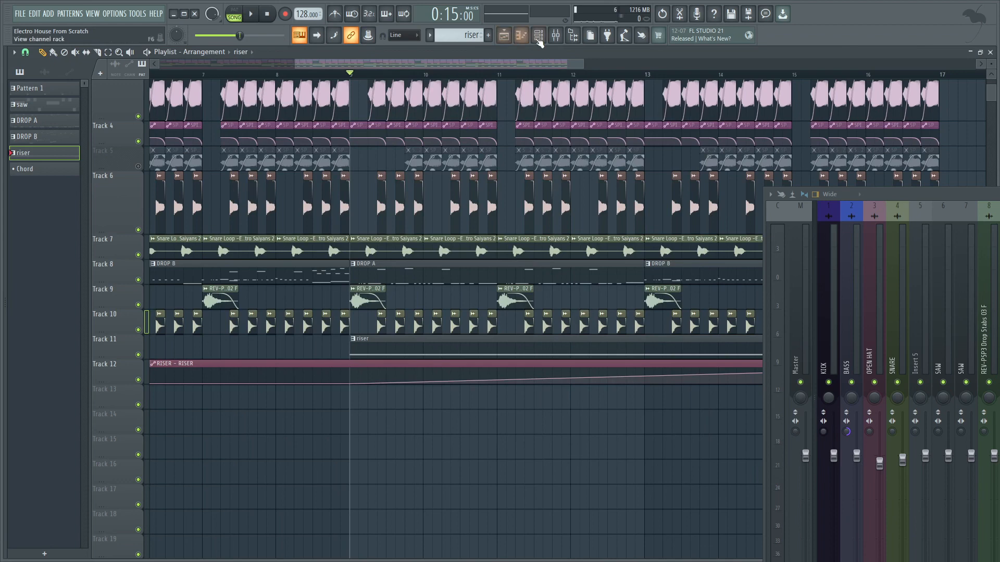
Solo the RISER mixer track, play the arrangement from bar 9, and move the mixer clear of the playlist
left_click(556, 36)
left_click(557, 35)
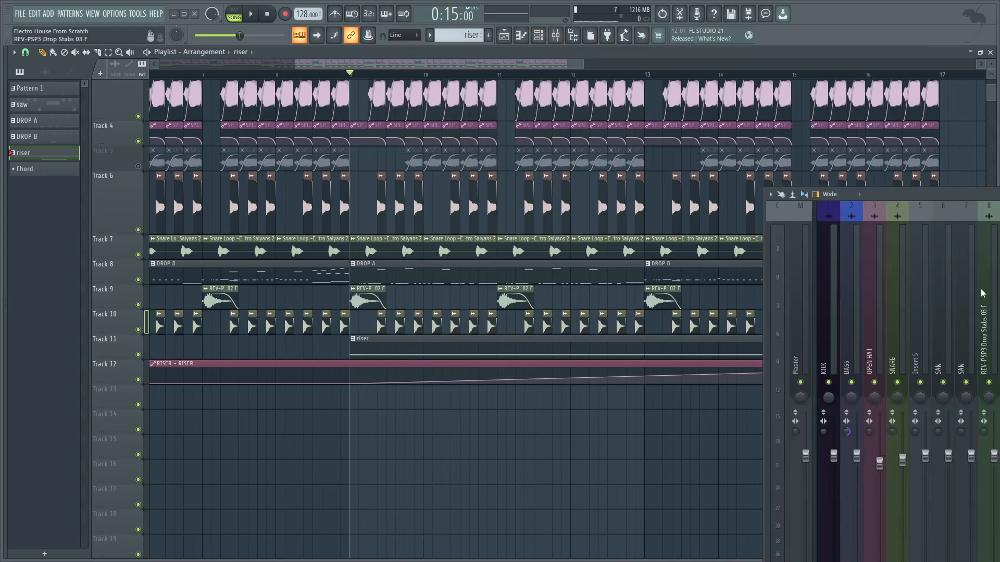
left_click_drag(939, 195, 727, 217)
right_click(823, 403)
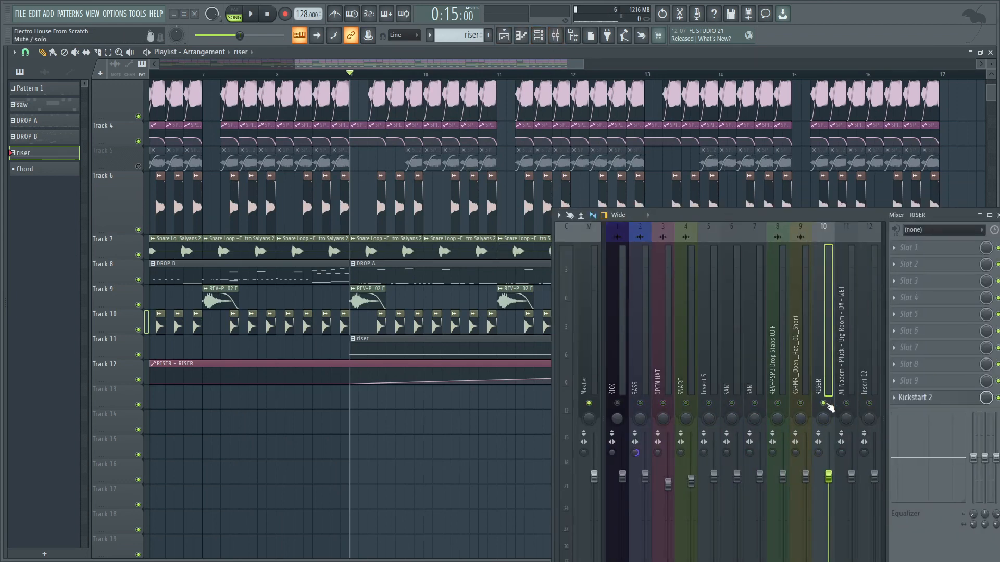
key("space")
left_click_drag(707, 219, 978, 269)
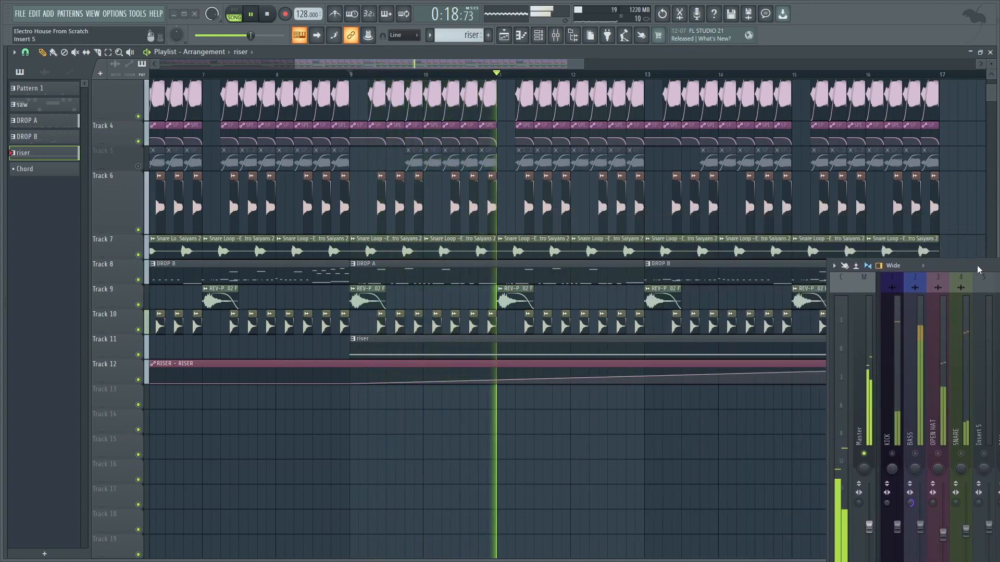
Reopen the RISER Massive and load a falling curve into Performer step 8, with steps 9 to 16 at minimum
left_click(538, 35)
key("space")
left_click(353, 415)
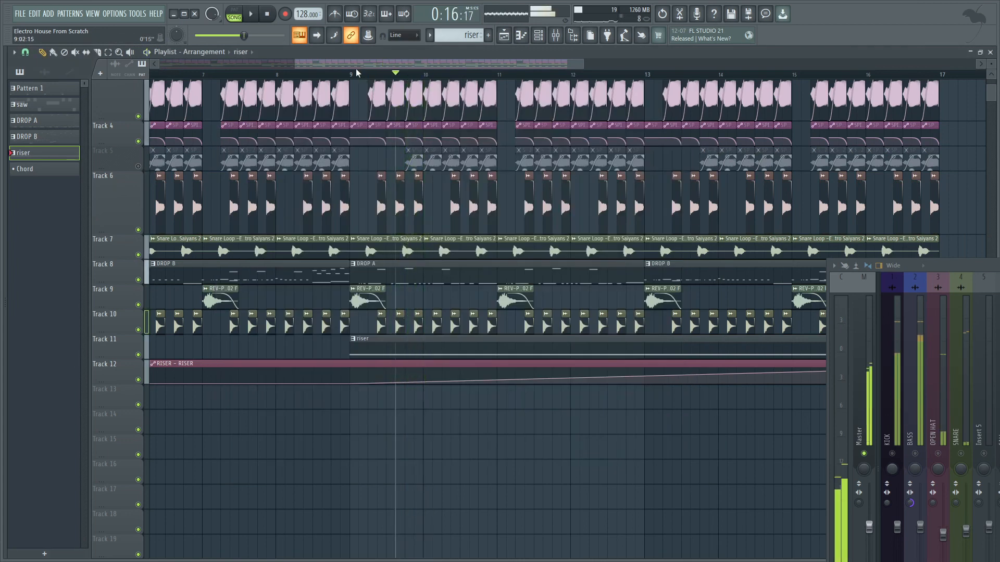
double_click(495, 351)
left_click(539, 35)
left_click(353, 415)
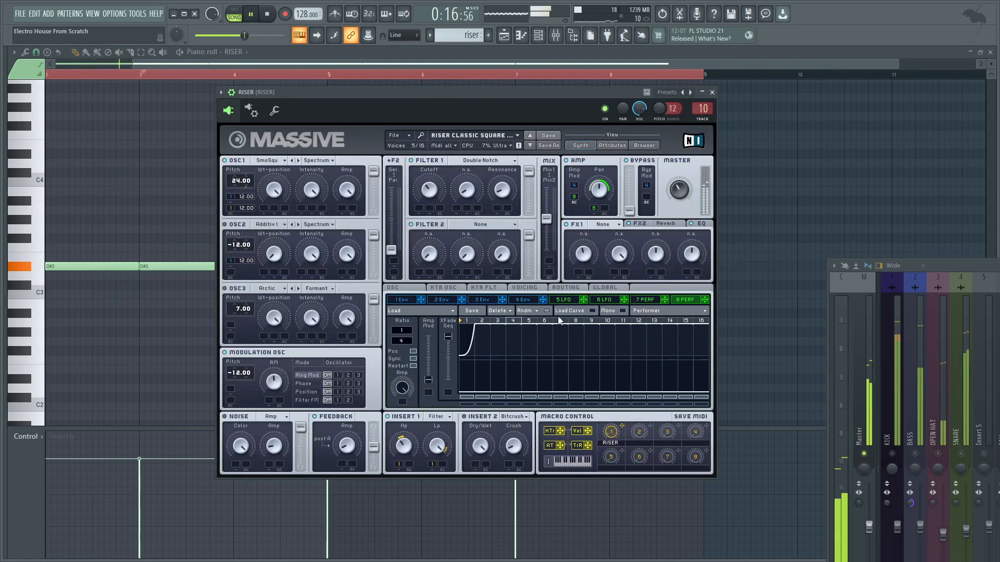
left_click(592, 311)
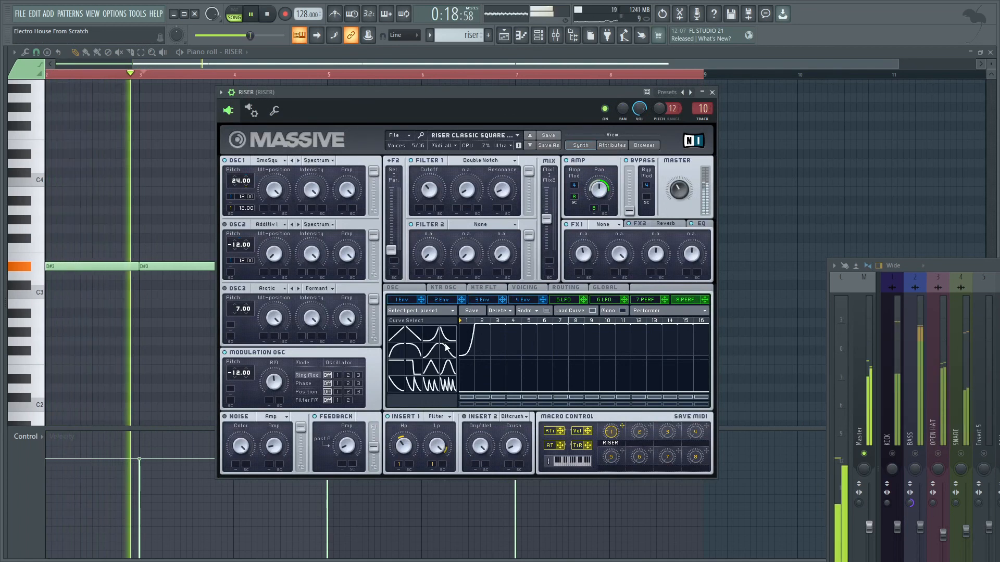
left_click(574, 347)
left_click_drag(603, 357, 714, 371)
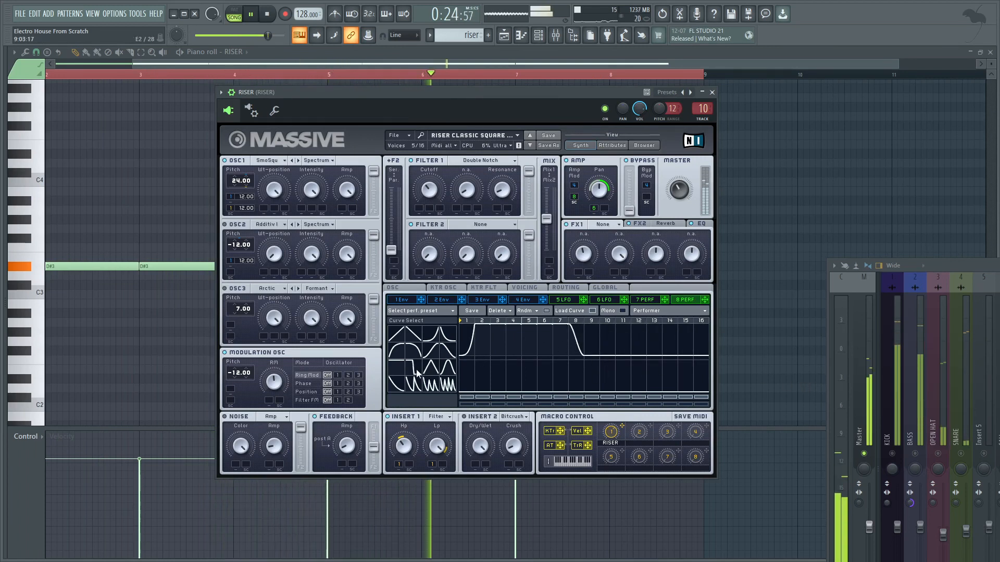
Try other curve shapes on Performer steps 8 and 9 during playback, and restore the falling curve
mouse_move(580, 321)
left_mouse_down()
mouse_move(590, 298)
mouse_move(599, 372)
left_mouse_up()
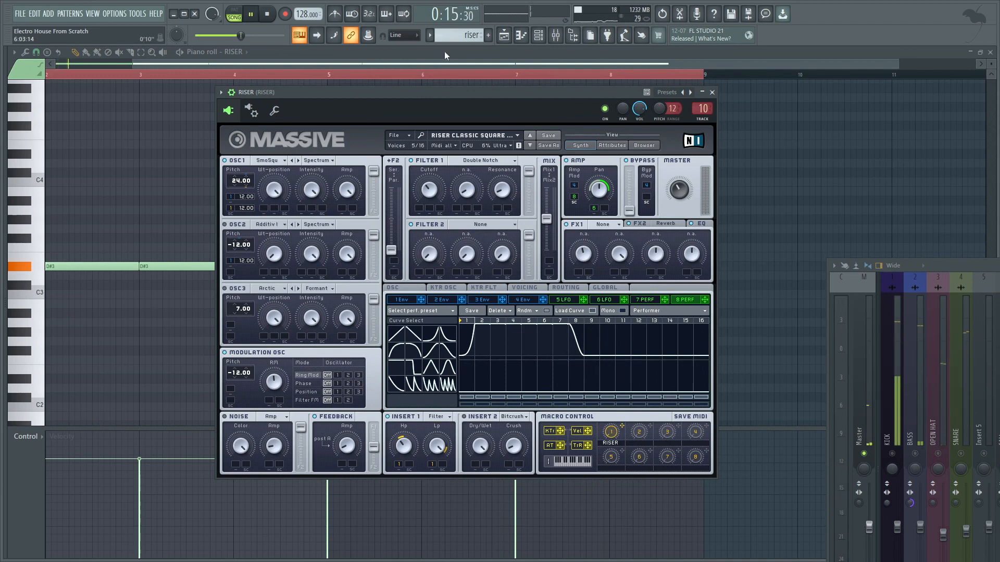
left_click(416, 370)
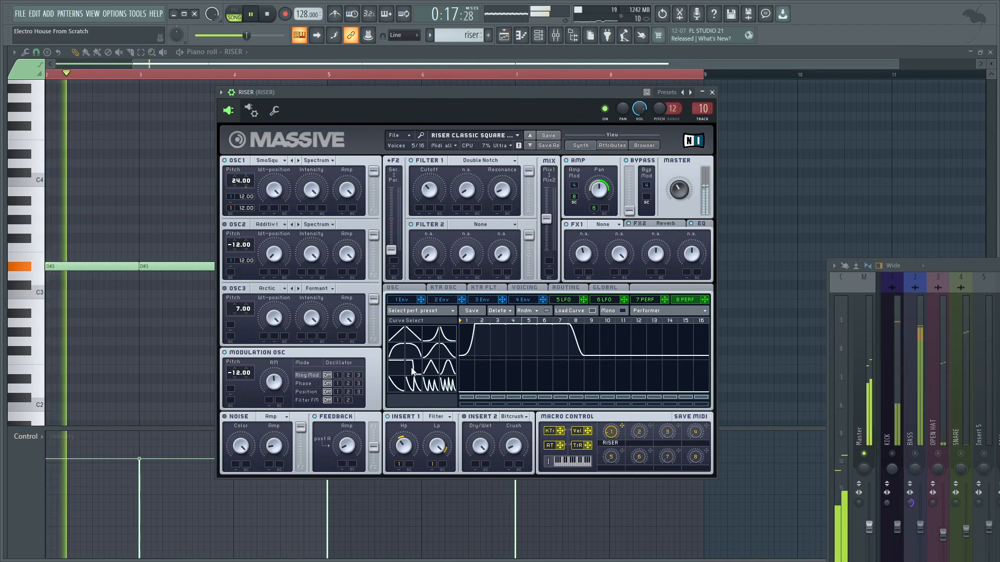
left_click_drag(579, 343, 588, 316)
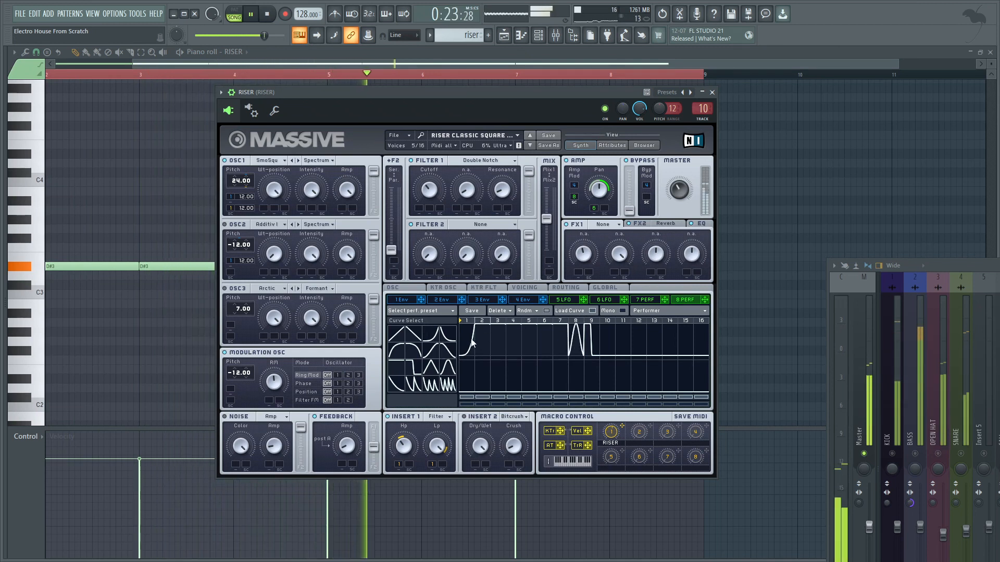
left_click(574, 330)
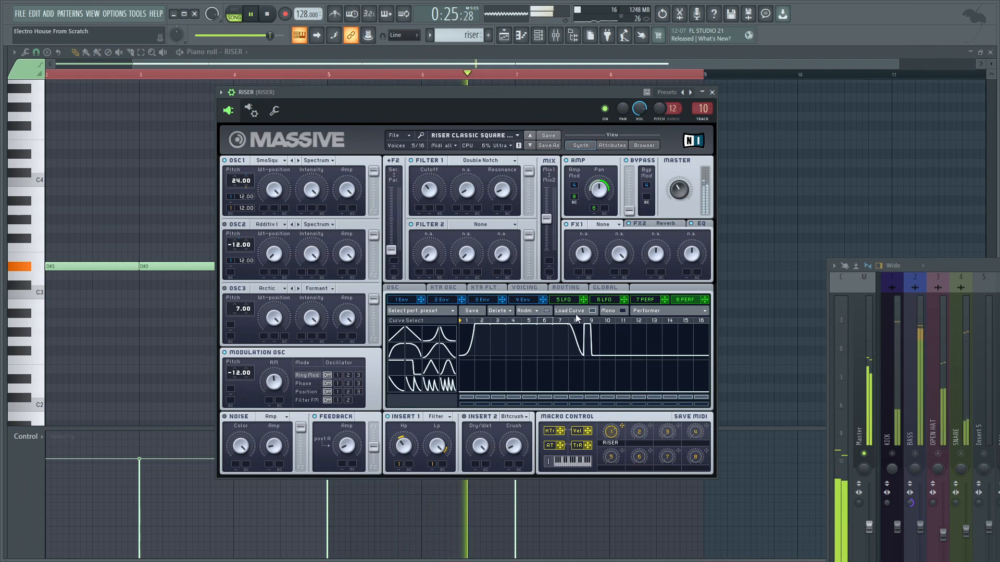
left_click_drag(596, 349, 589, 363)
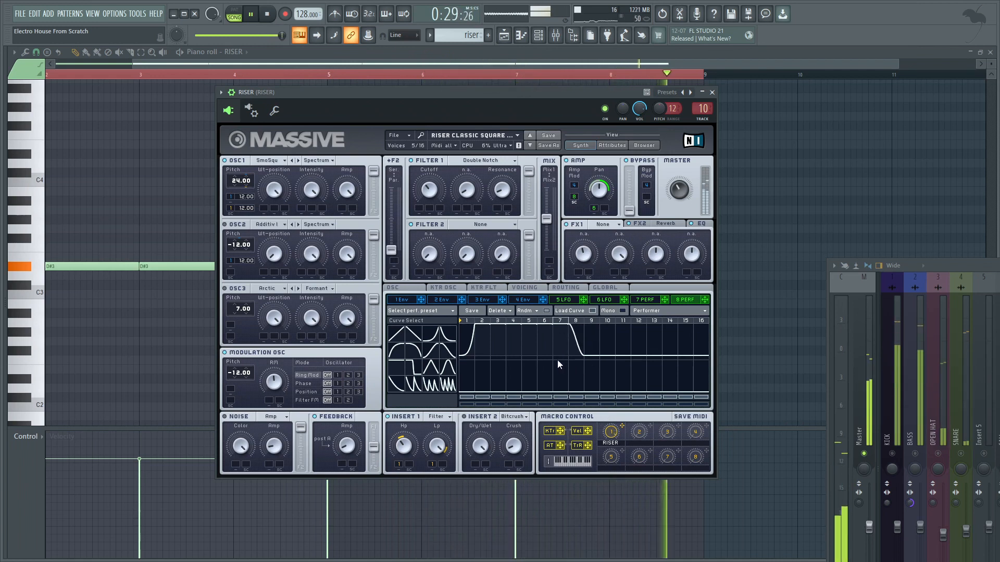
Inspect the riser's modulator 6 LFO, return to the playlist, and play the full arrangement from bar 9
key("space")
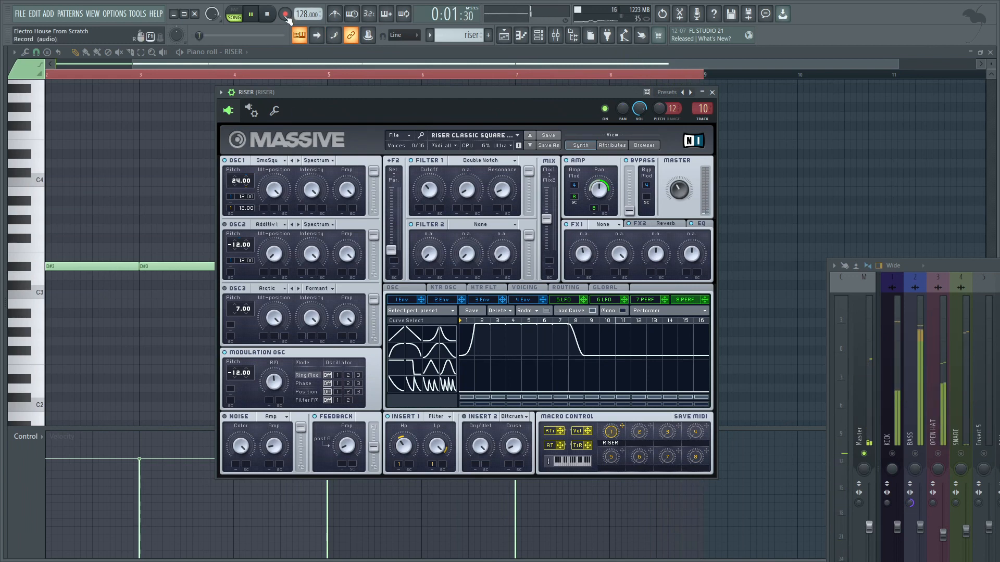
left_click(604, 301)
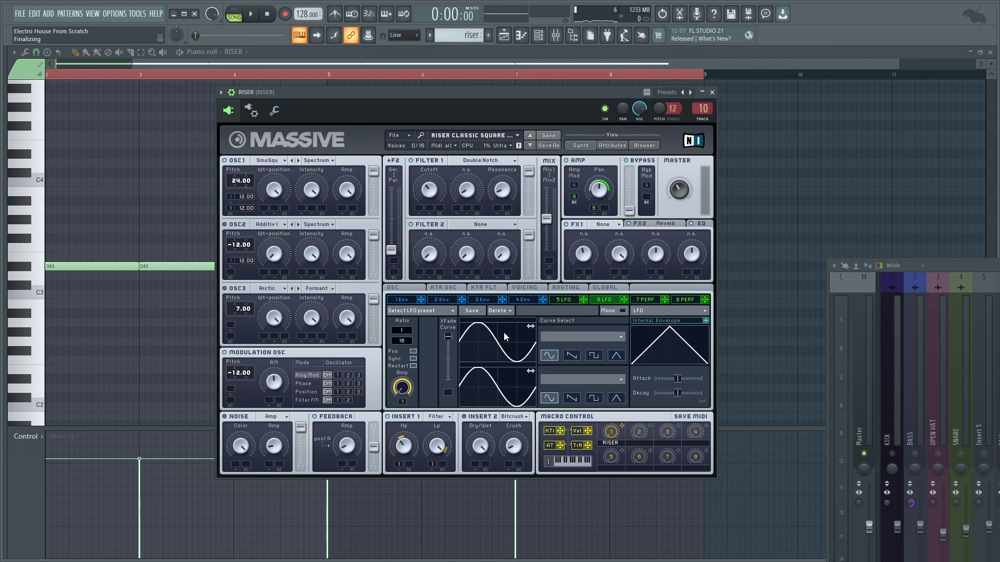
left_click(510, 41)
scroll(365, 321, "down", 4)
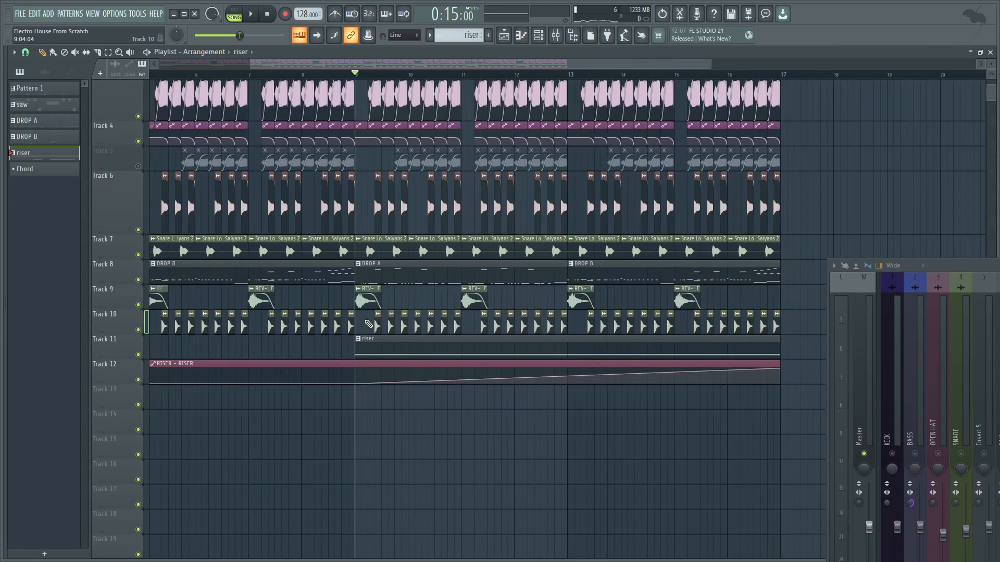
key("space")
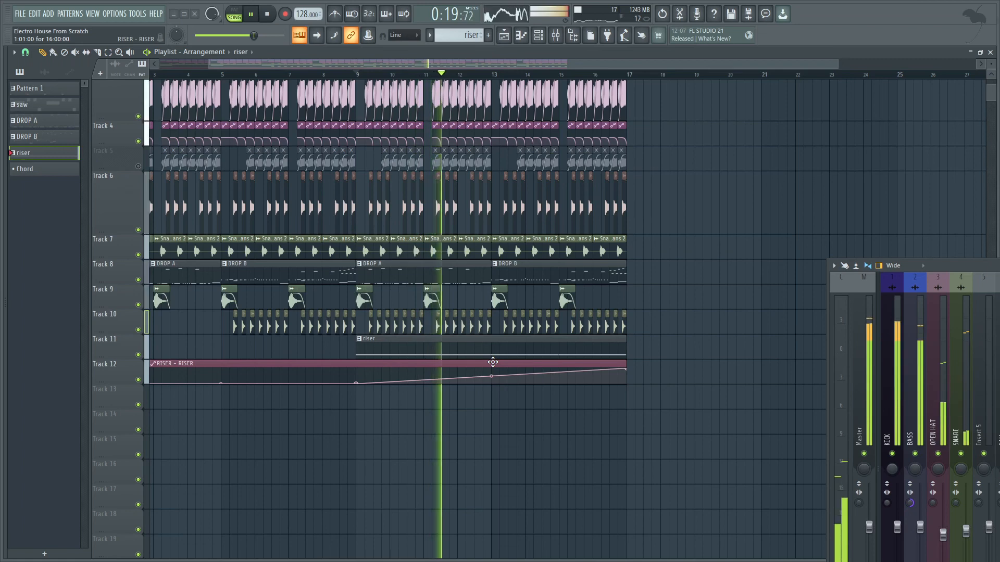
left_click_drag(960, 262, 863, 226)
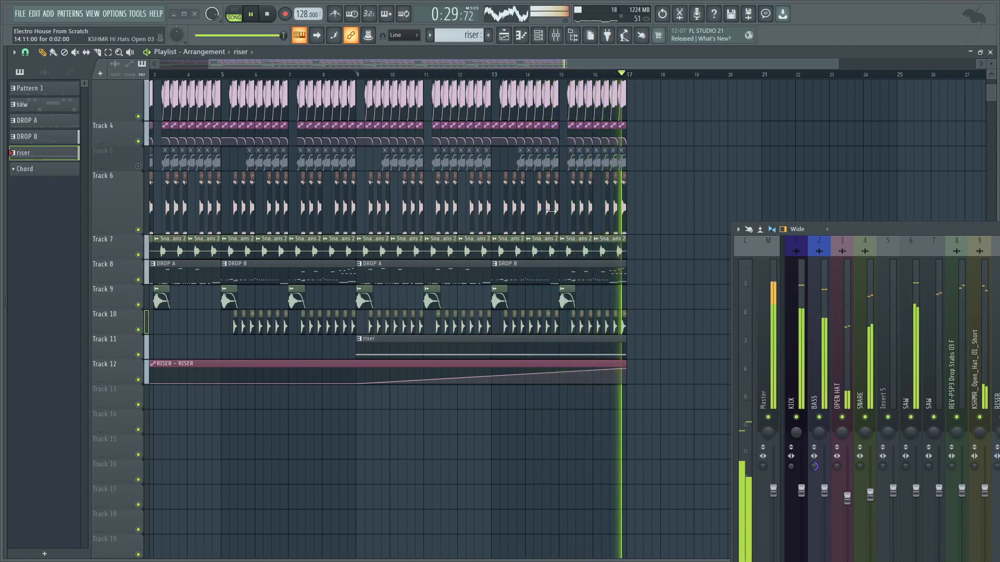
left_click(268, 18)
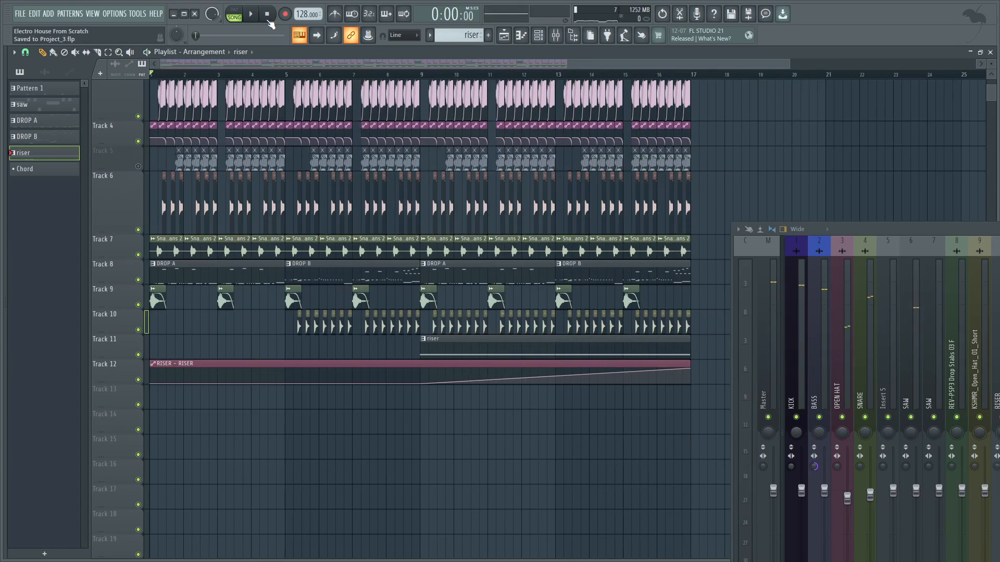
Open the DROP B pattern's piano roll and the Massive of the CHORD channel
double_click(675, 277)
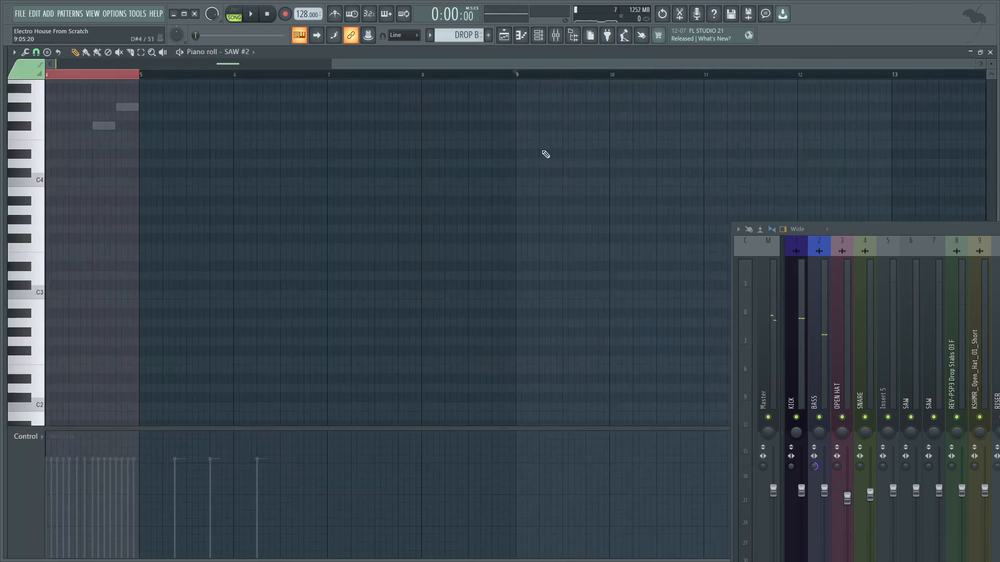
left_click(539, 38)
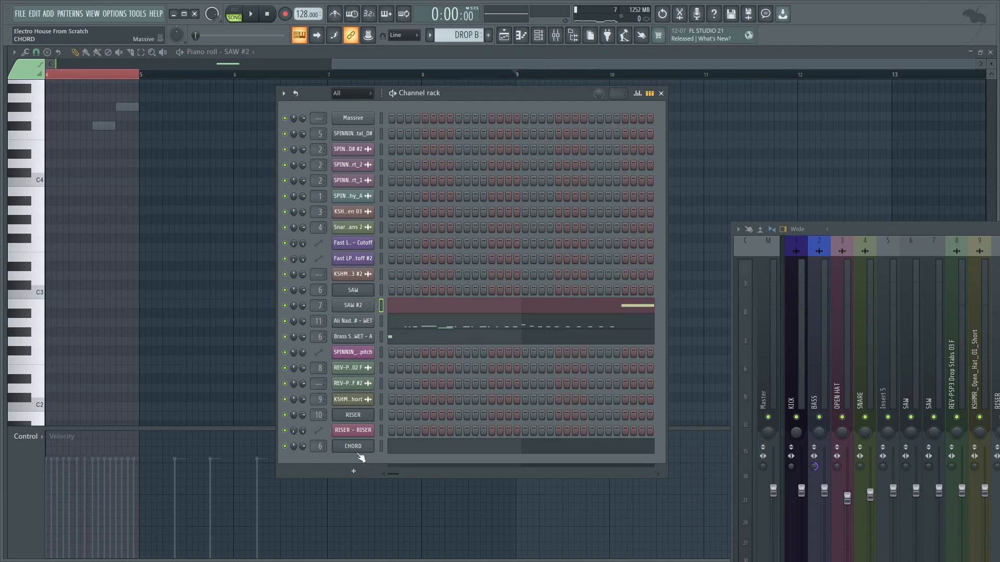
left_click(358, 448)
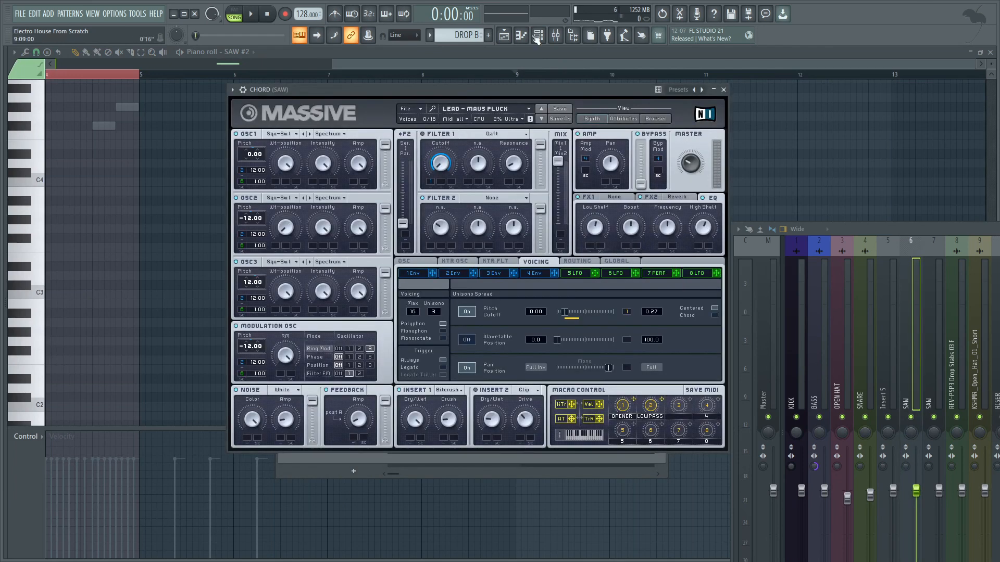
Return to the playlist and sidechain the KICK mixer track to the SAW track, mixer insert 6
left_click(505, 37)
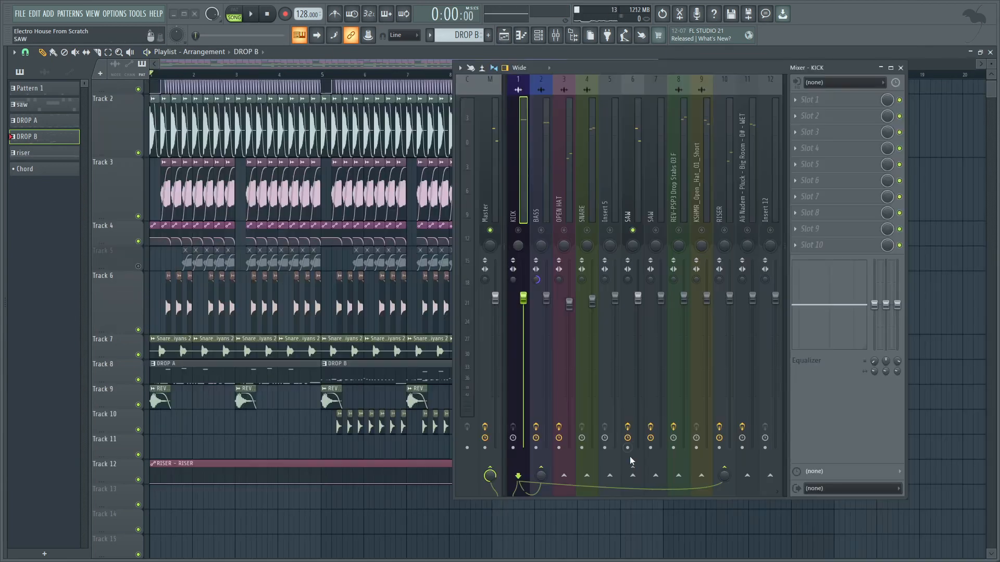
right_click(636, 480)
left_click(649, 505)
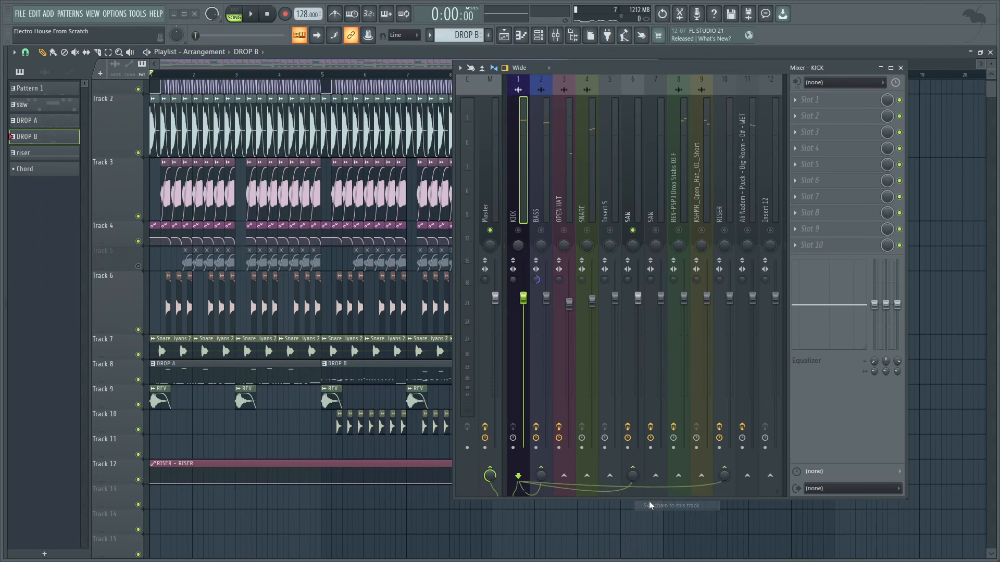
Open Kickstart 2 on the SAW mixer track, move the mixer clear, and set Kickstart's trigger mode to AUDIO
left_click(637, 203)
left_click(846, 251)
left_click_drag(556, 68, 712, 130)
left_click(504, 217)
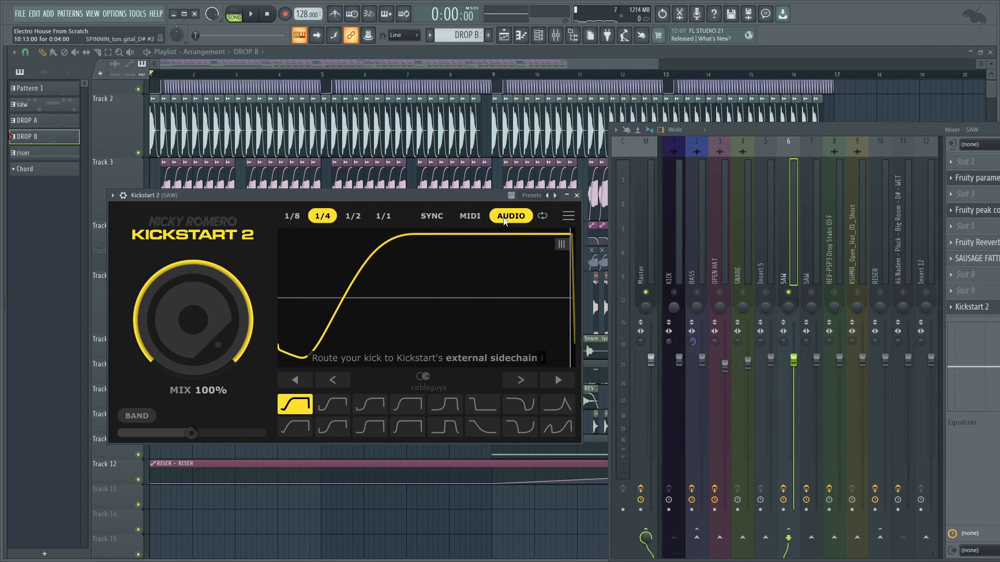
Map Kickstart 2's sidechain input to KICK and play the arrangement from bar 8
left_click(123, 195)
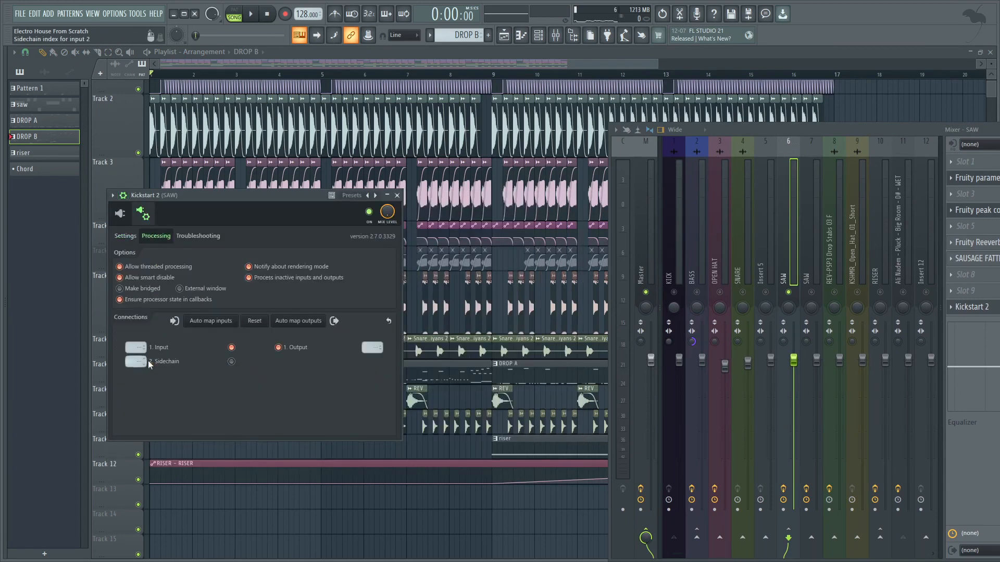
left_click(136, 361)
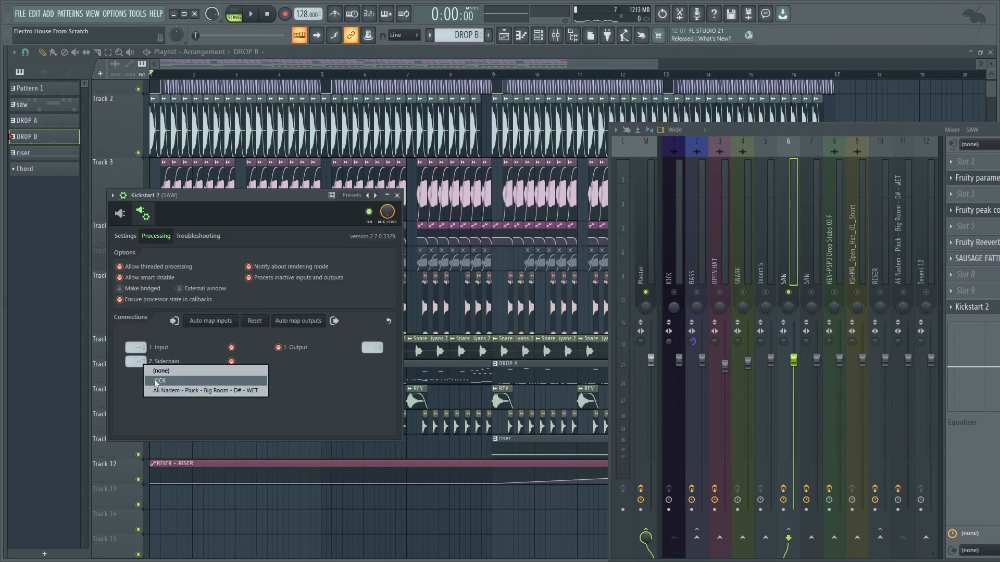
left_click(156, 380)
left_click(120, 213)
left_click(468, 73)
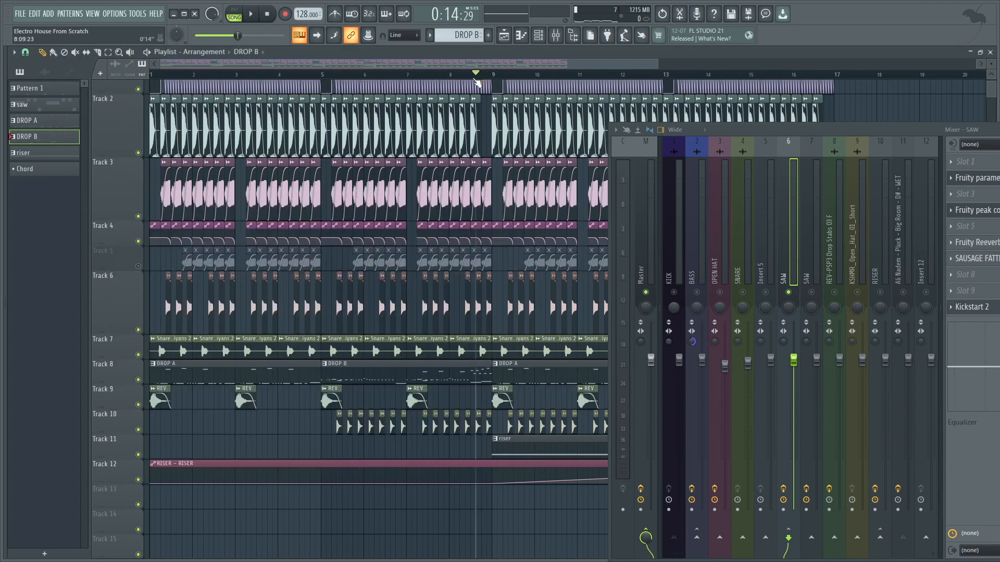
key("space")
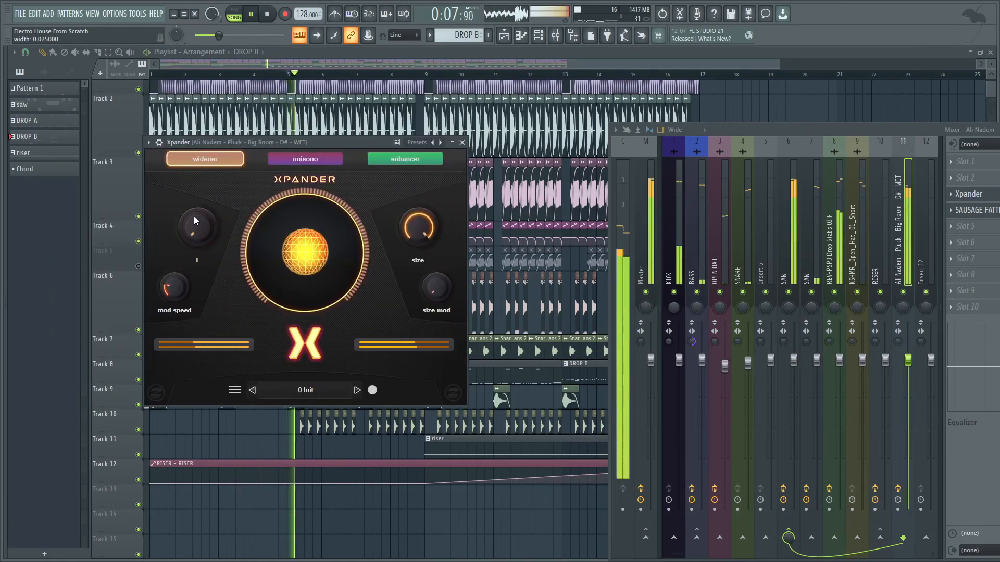
Raise Xpander's widener width and enhancer crisp on the pluck's mixer track during playback
left_click_drag(195, 206, 192, 162)
left_click(333, 159)
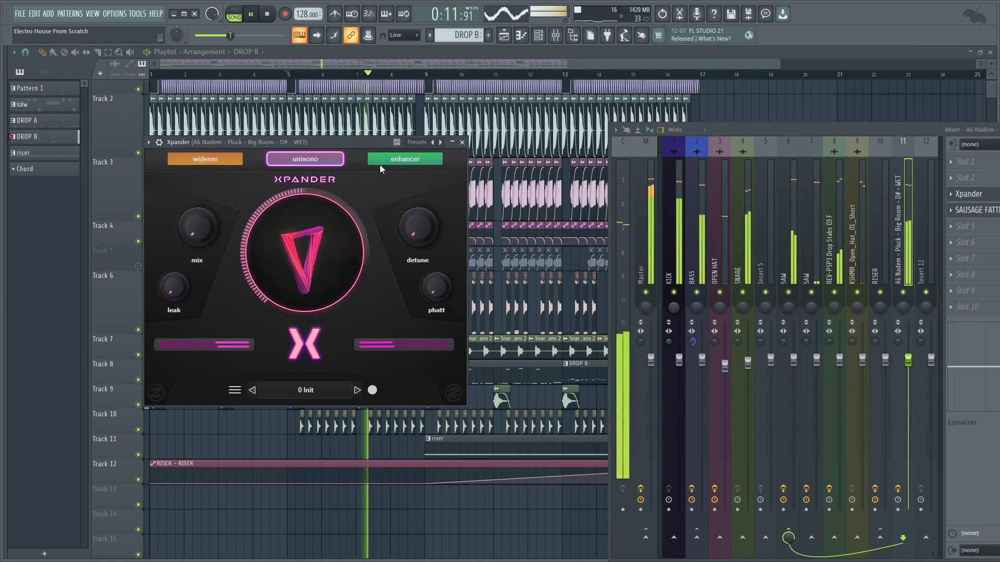
left_click(400, 164)
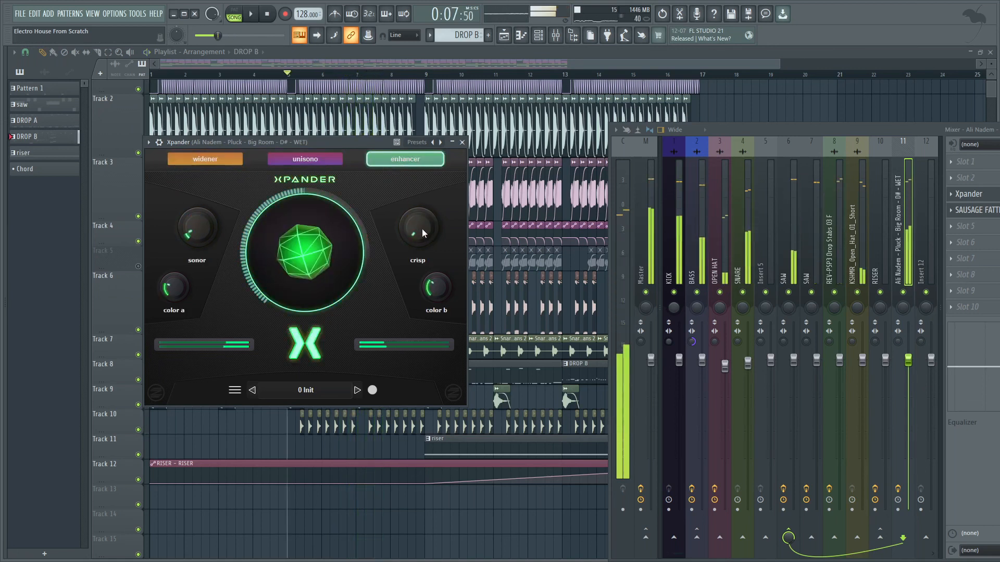
mouse_move(419, 227)
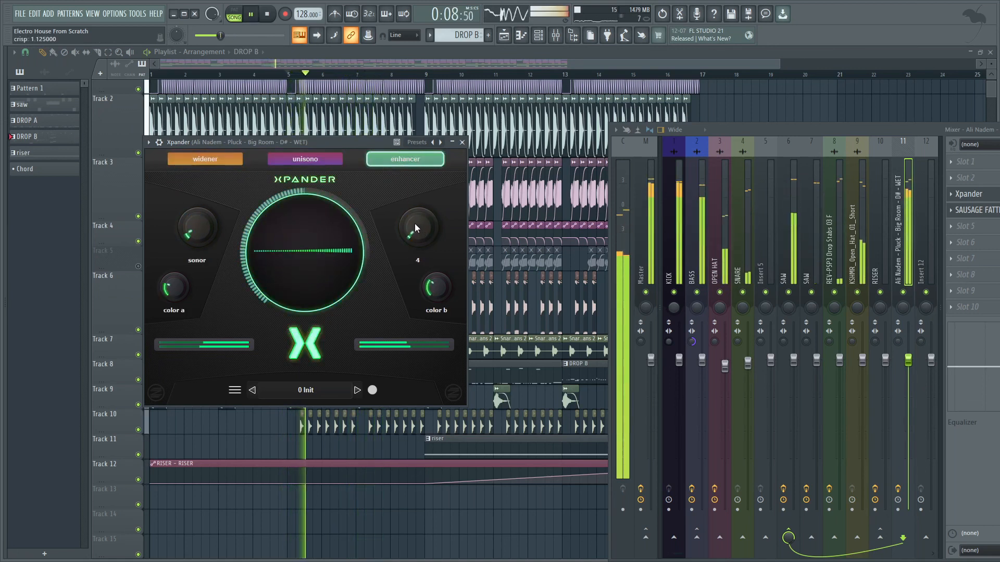
mouse_move(414, 222)
left_mouse_down()
mouse_move(411, 170)
mouse_move(415, 218)
left_mouse_up()
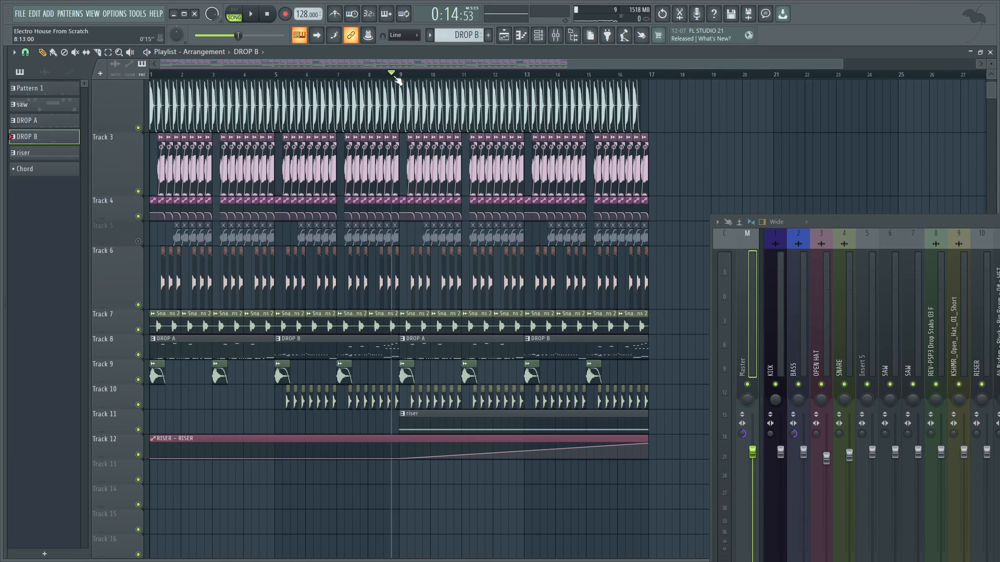
Reopen the CHORD channel's Massive from the DROP B pattern and play the arrangement from bar 8
double_click(371, 343)
left_click(544, 38)
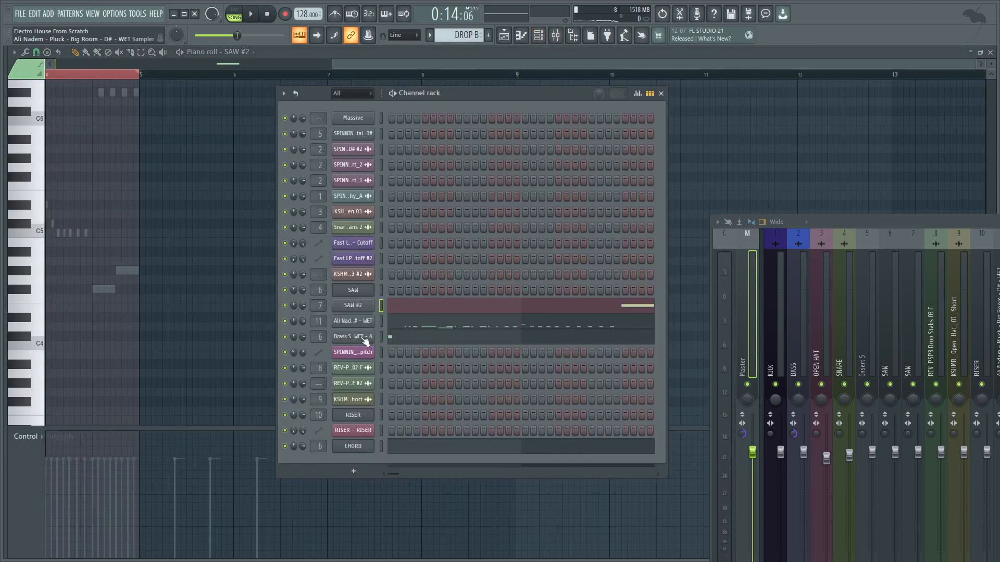
left_click(353, 446)
key("space")
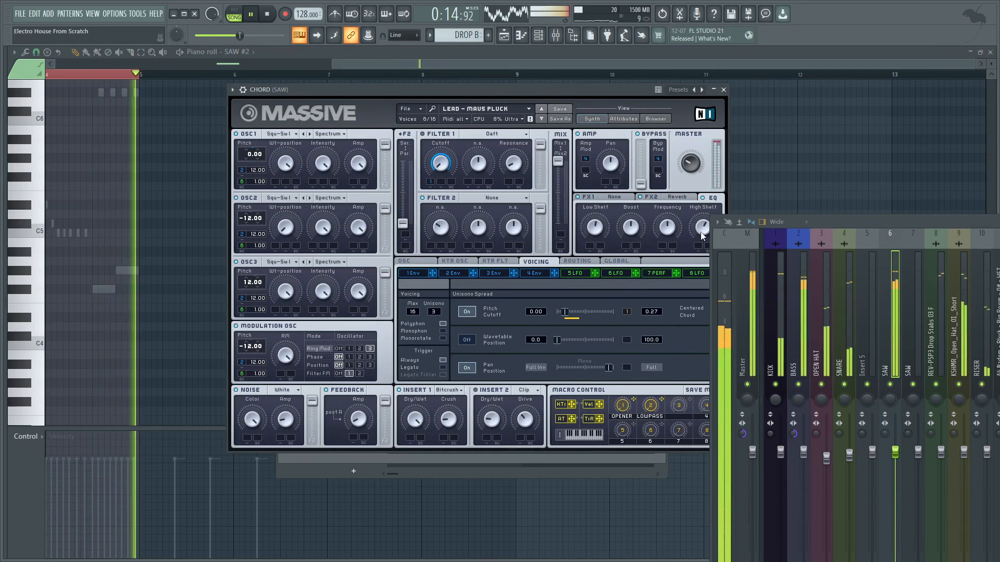
Set the CHORD Massive's EQ low-shelf boost to 55 and adjust its high shelf while replaying the passage around bar 9
key("space")
key("space")
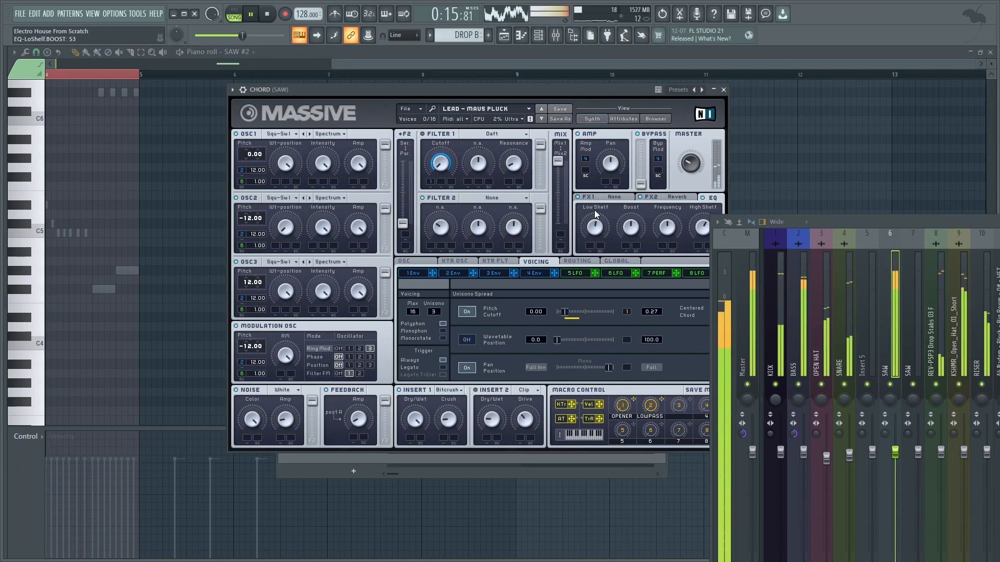
key("space")
key("space")
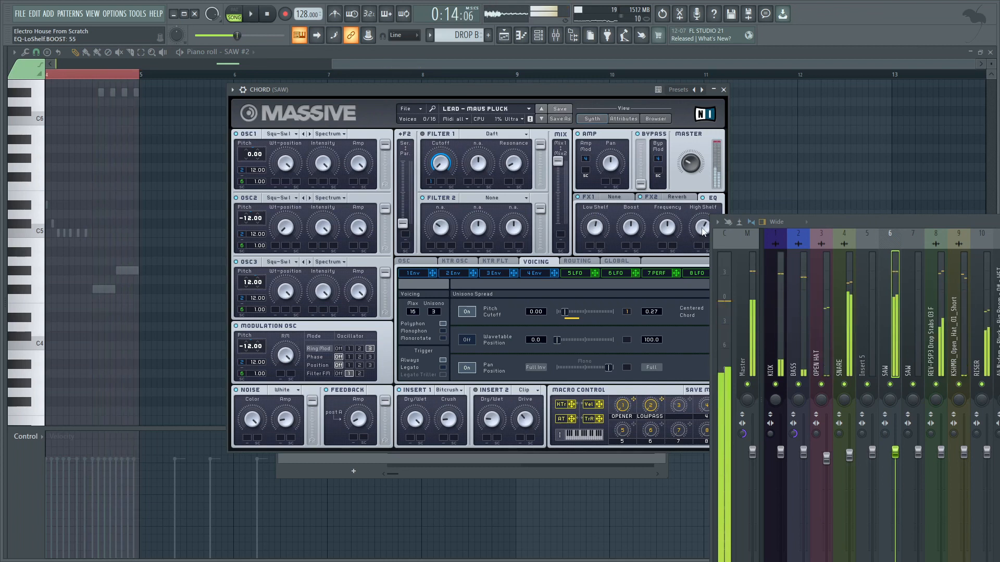
left_click(703, 228)
key("space")
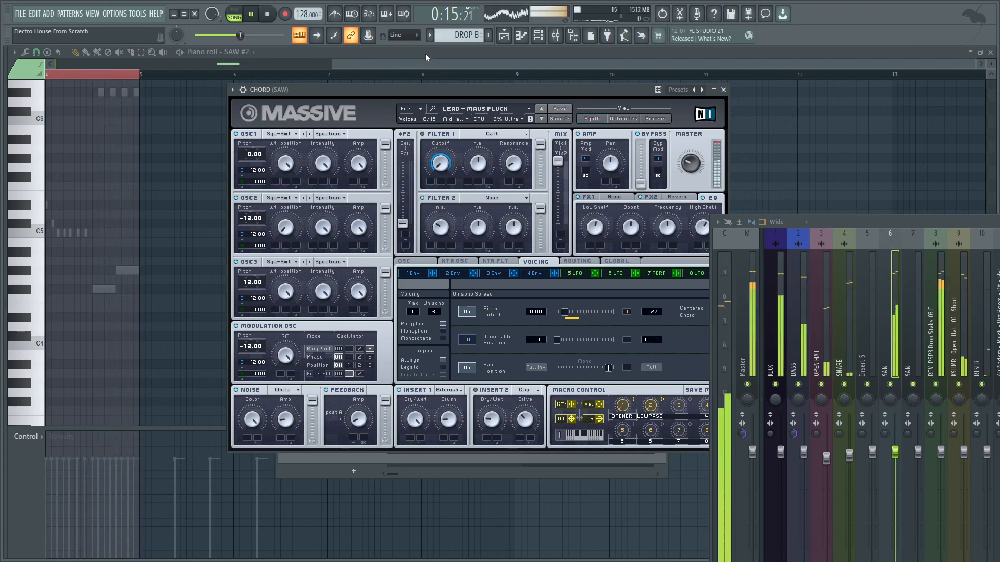
Return to the playlist, open the SAW channel's Massive, and play the arrangement from the start
left_click(512, 42)
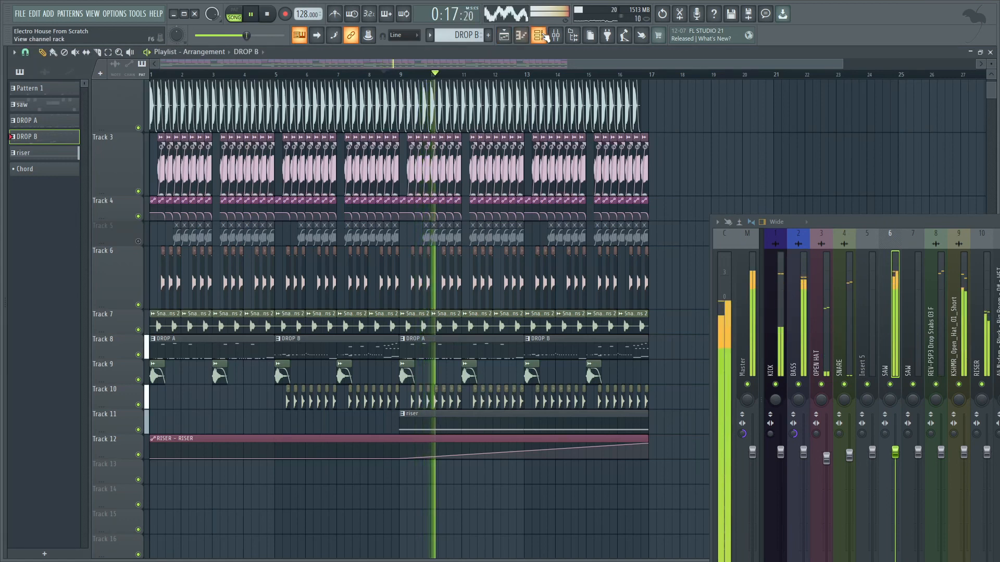
left_click(540, 39)
key("space")
left_click(365, 291)
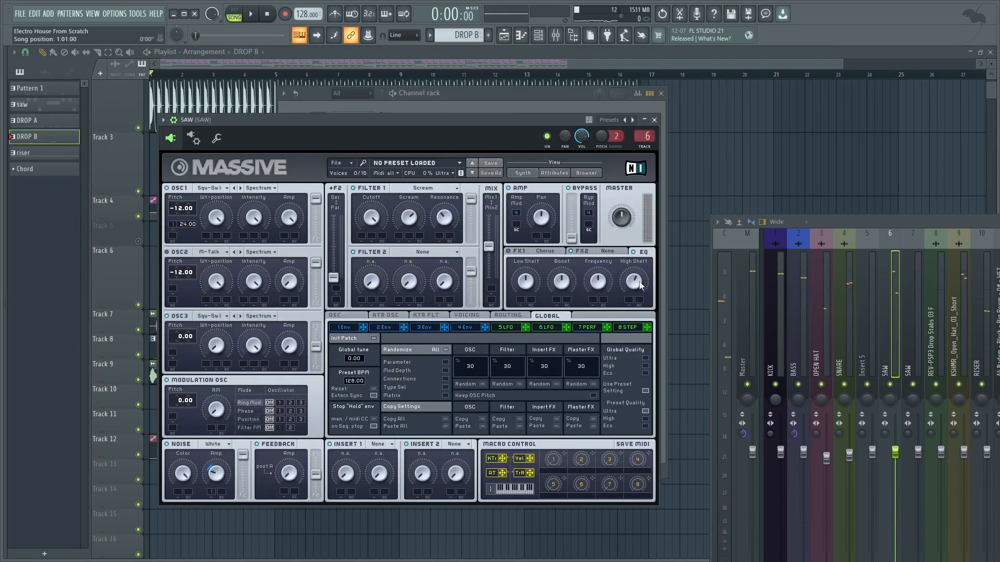
key("space")
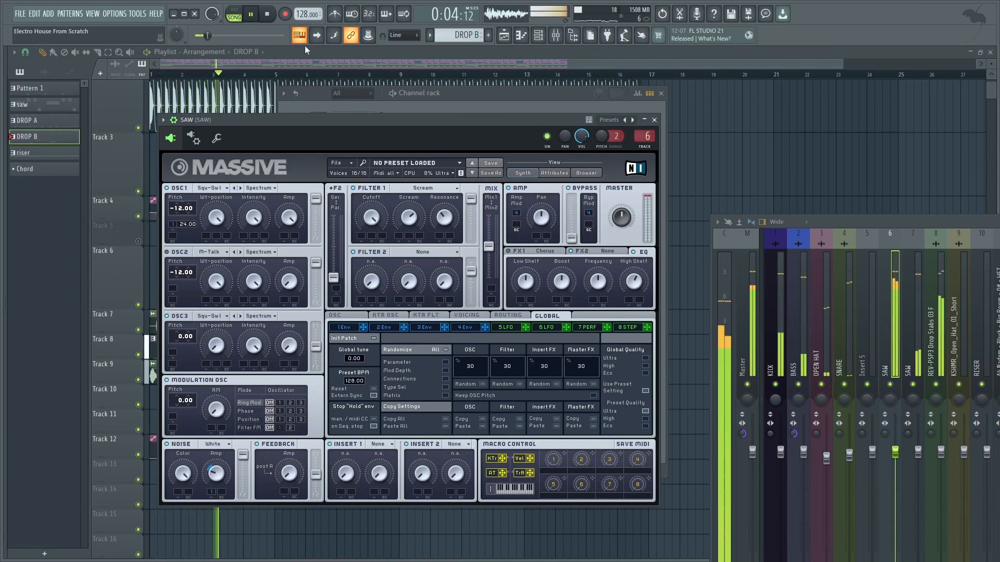
Open the SAW #2 channel's Massive during playback and move its window clear of the mixer
left_click(457, 96)
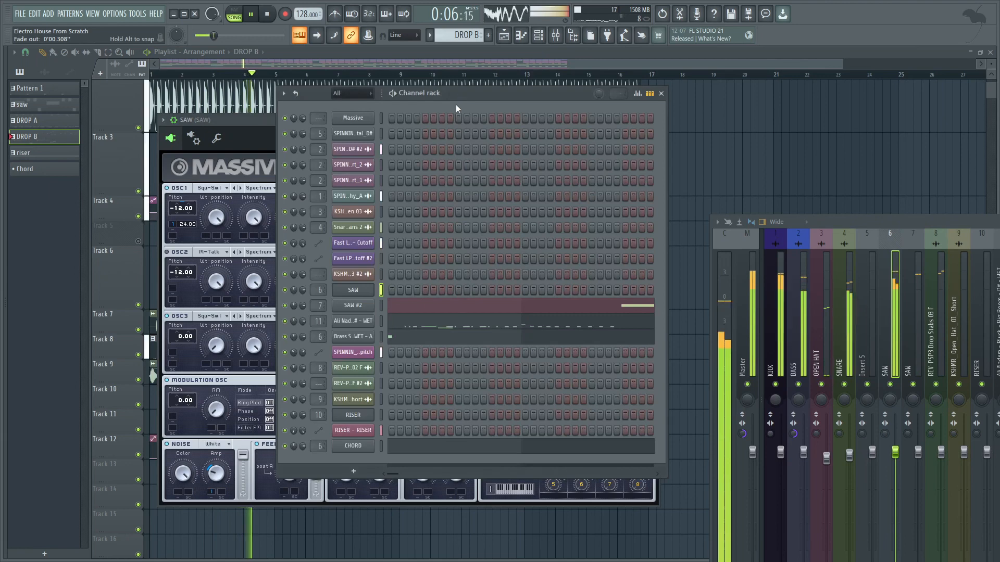
key("space")
key("space")
left_click(364, 310)
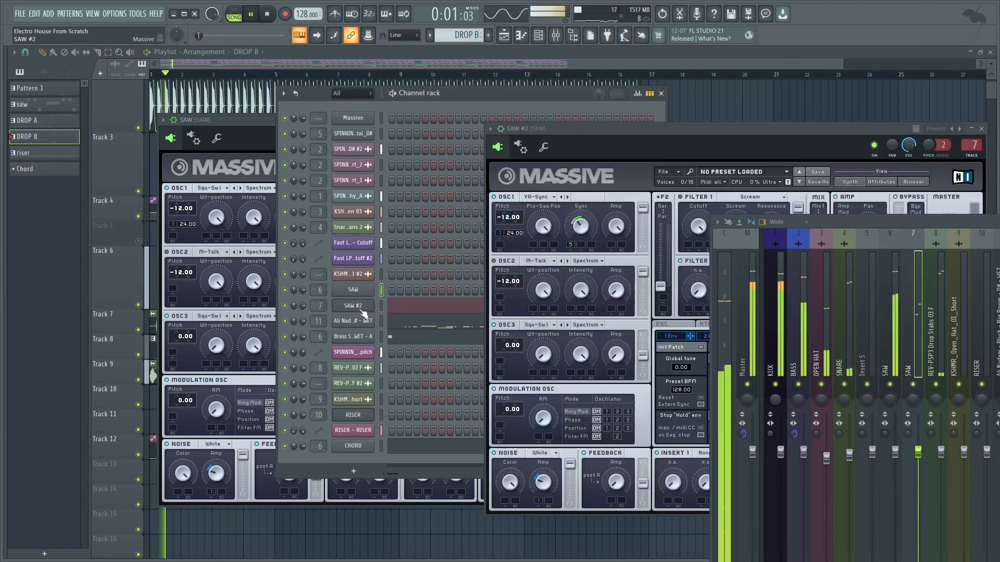
key("space")
left_click_drag(639, 131, 325, 131)
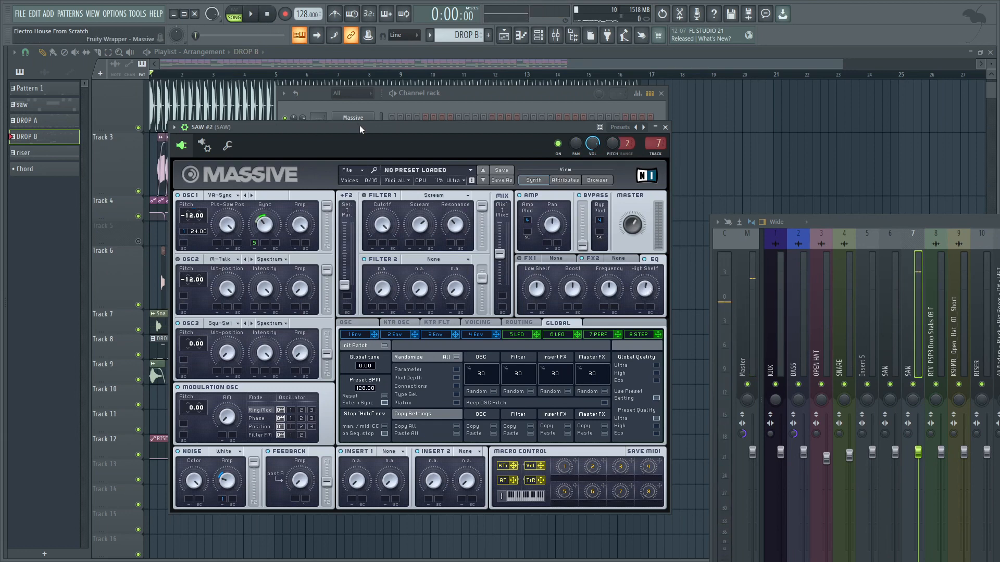
Close the plugin windows and play the full arrangement from the start
key("F12")
key("space")
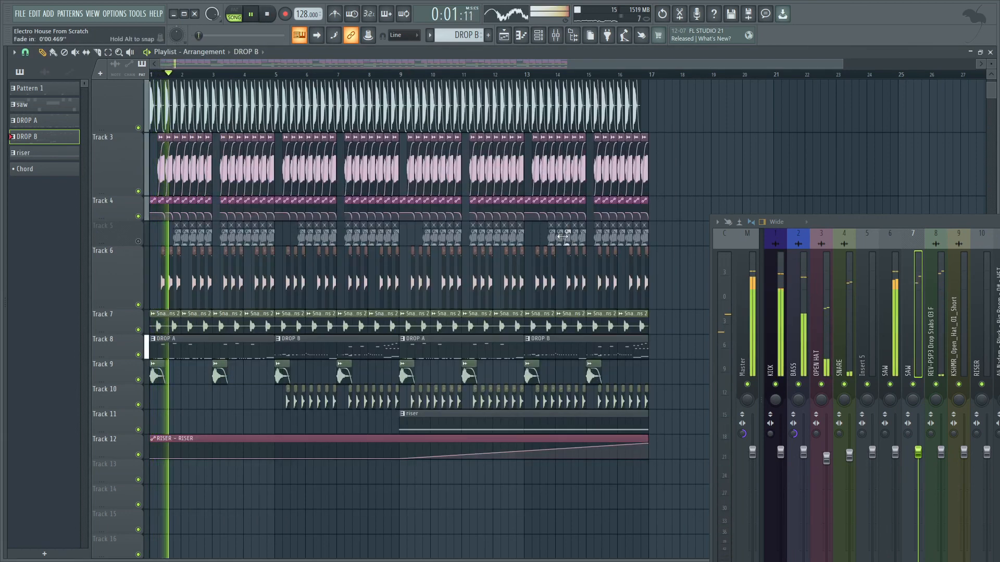
left_click(269, 14)
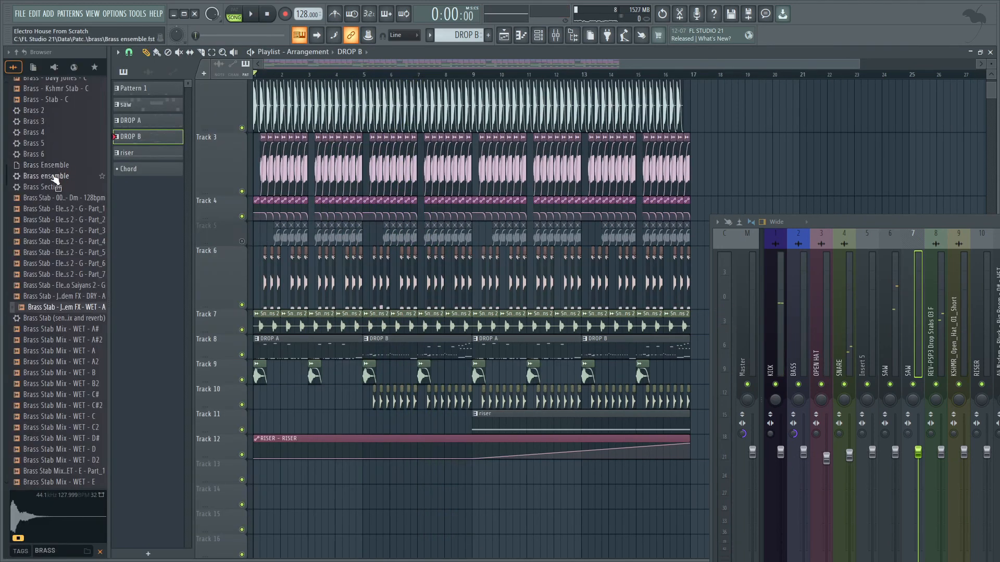
Widen the browser, search it for SPLIFF, and preview the "VOX Fill - Light Up The Spliff Man - 128bpm" sample
left_click_drag(109, 204, 130, 204)
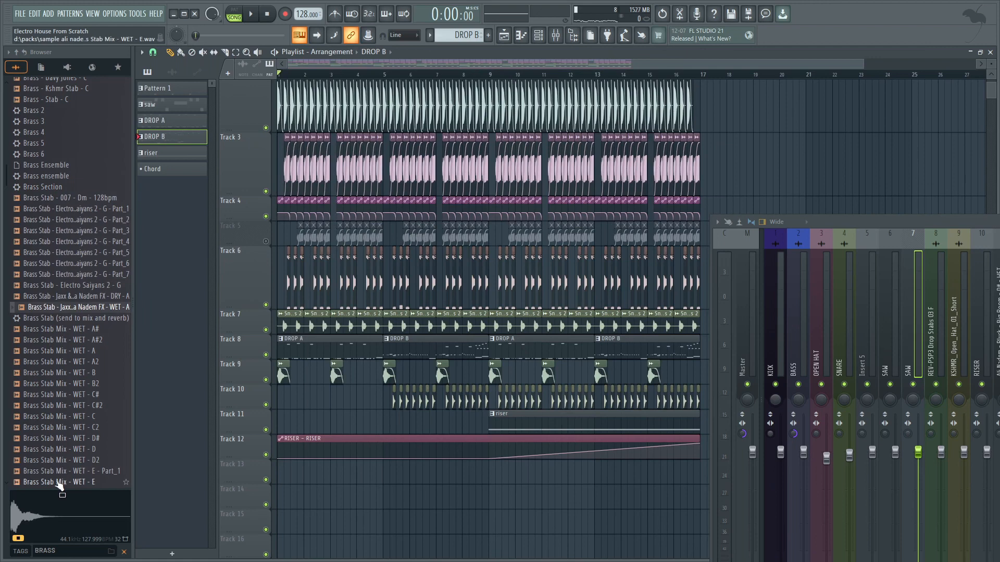
scroll(73, 390, "up", 10)
left_click_drag(132, 323, 193, 326)
scroll(106, 346, "up", 5)
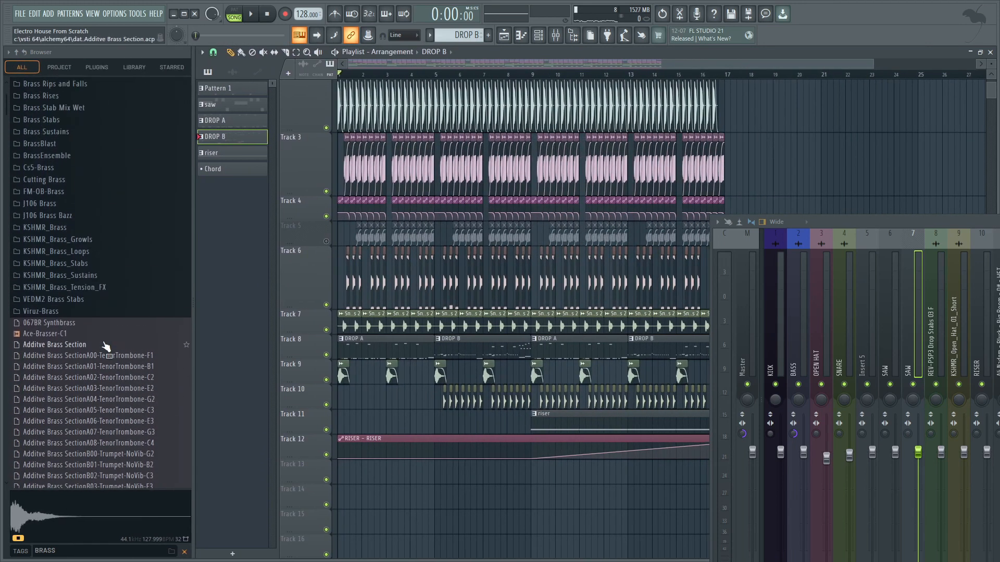
scroll(105, 346, "up", 2)
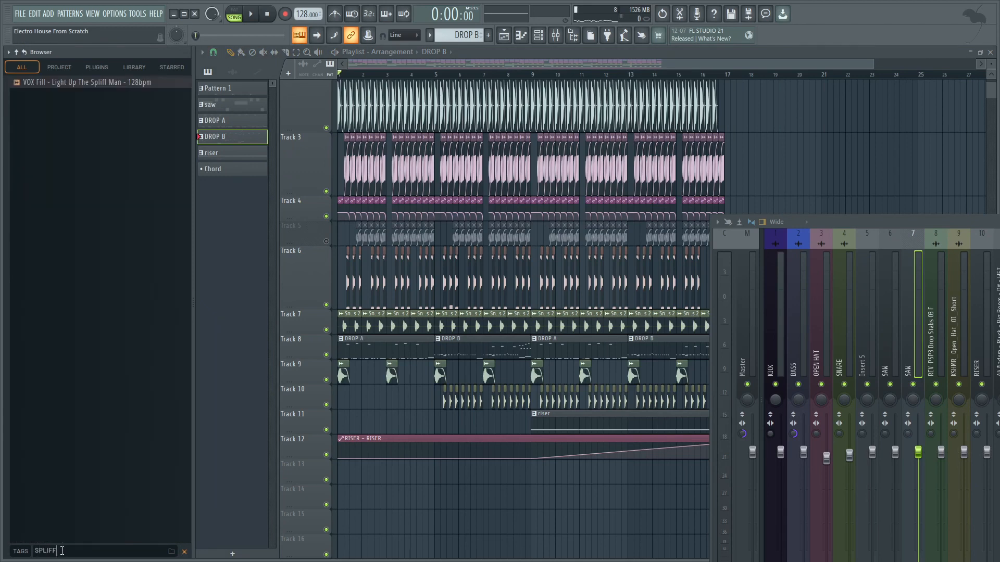
left_click(76, 83)
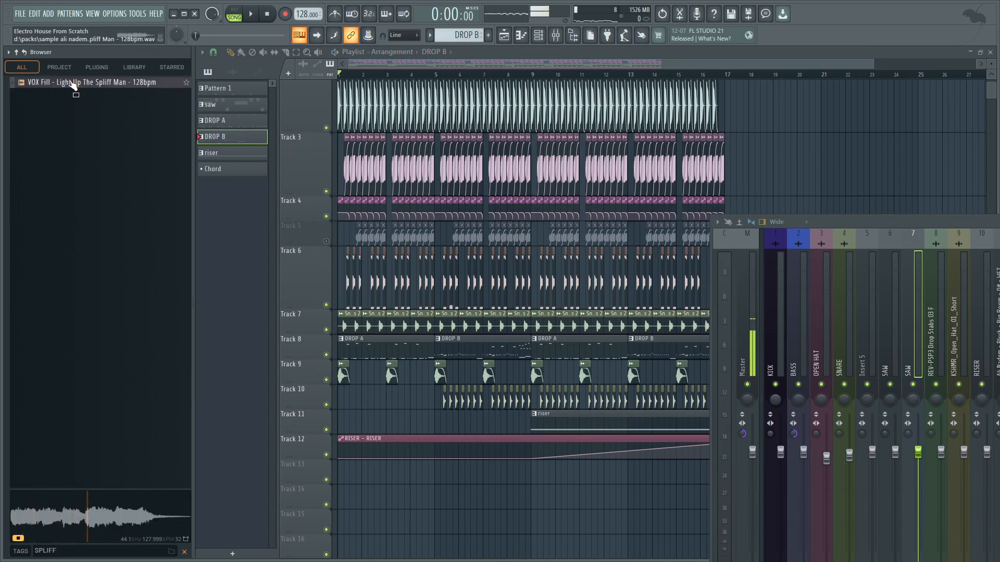
Place the VOX Fill sample on Track 13 and move its clip to the middle of bar 8, with the browser hidden
left_click_drag(85, 92, 417, 477)
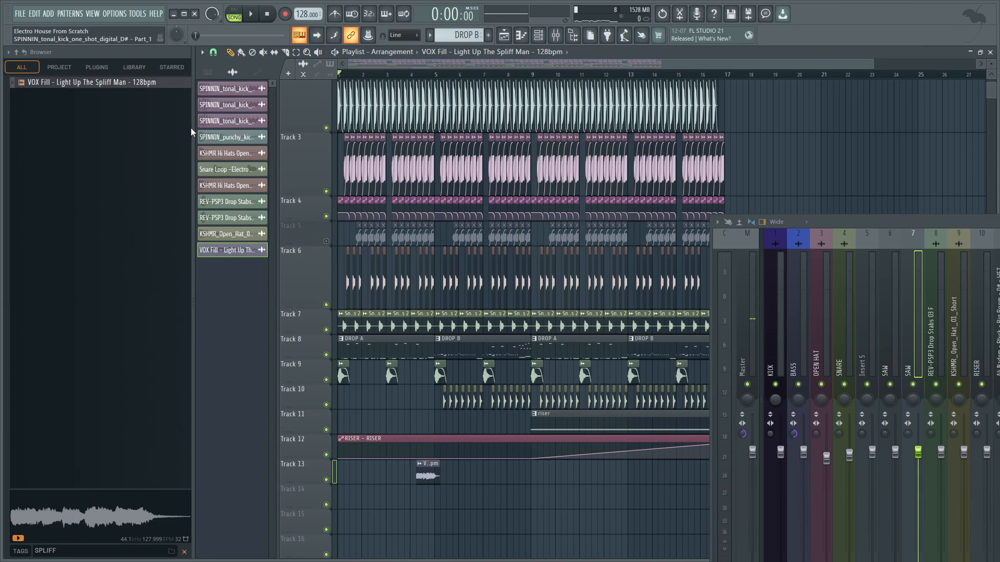
key("alt+F8")
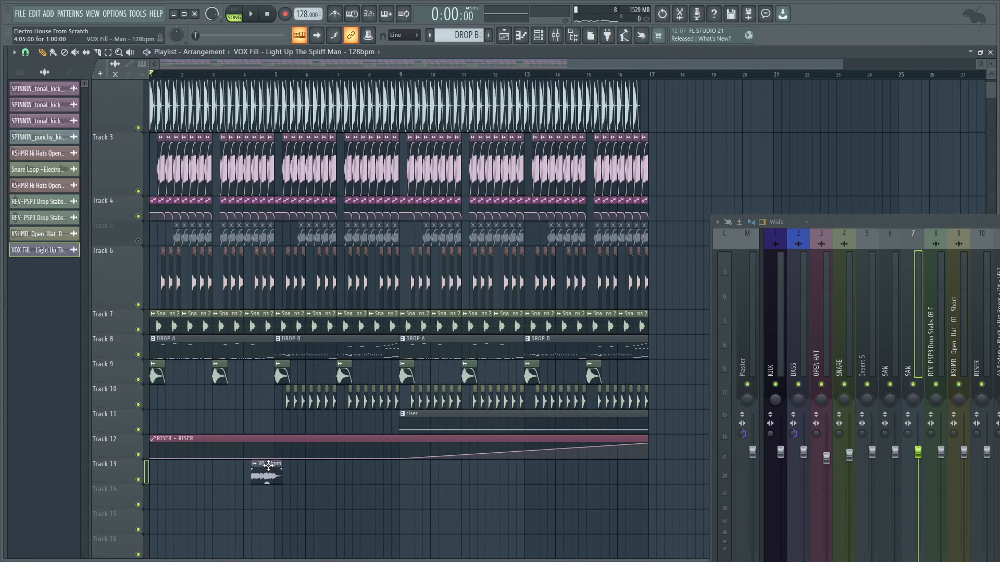
left_click_drag(174, 388, 148, 419)
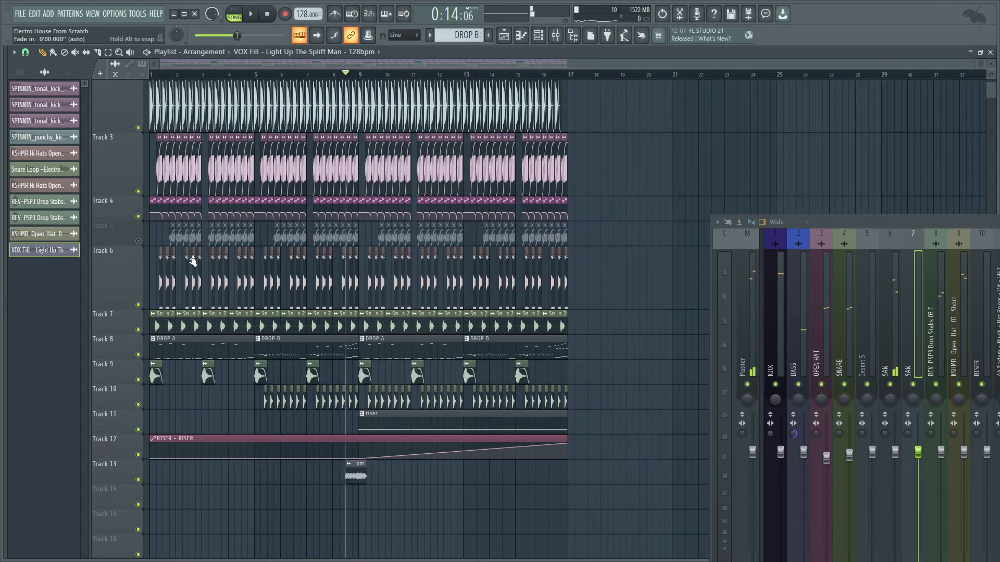
Delete the muted Track 5 from the arrangement and bring the full playlist back on screen
right_click(127, 237)
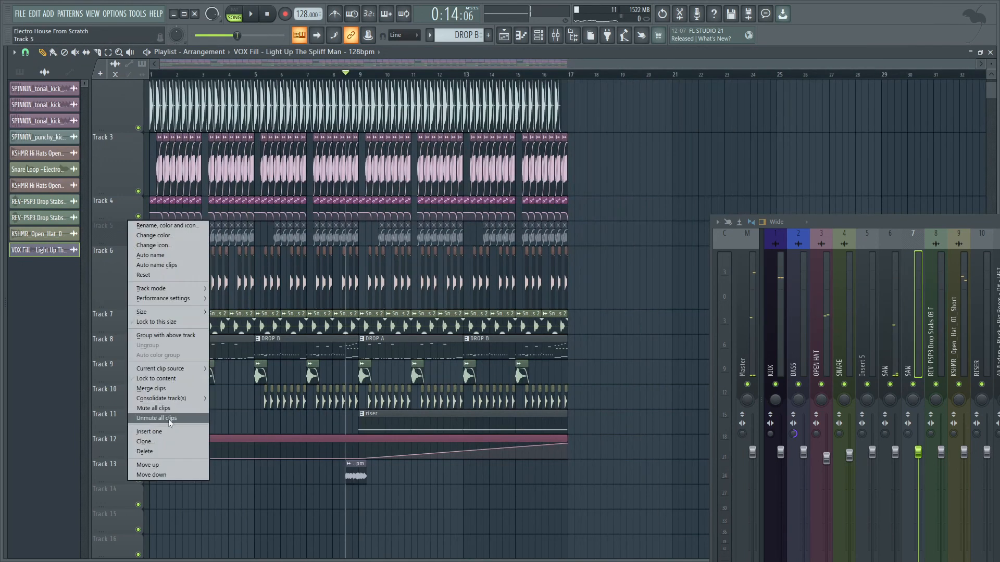
left_click(153, 451)
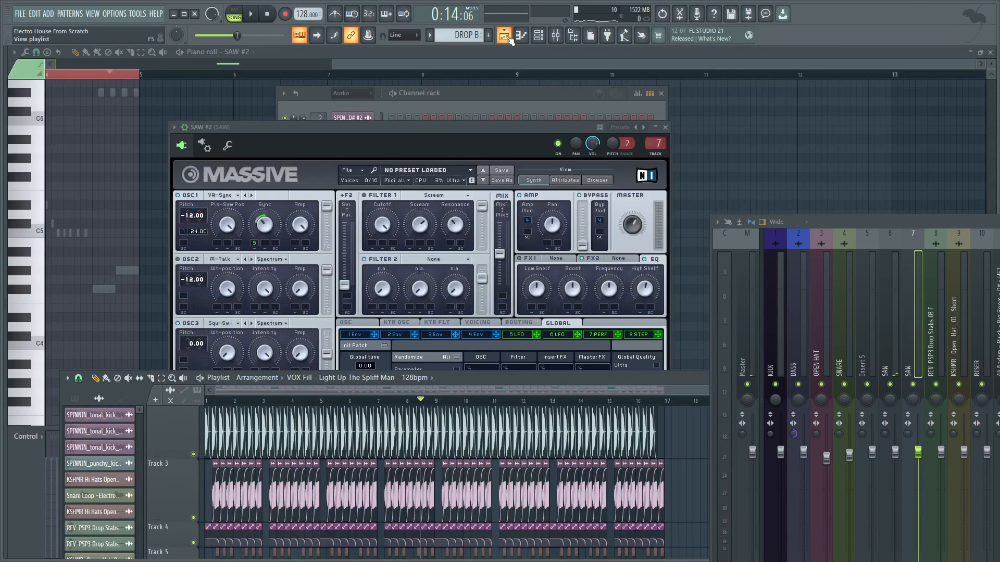
left_click(508, 38)
left_click(509, 37)
left_click(508, 38)
left_click(508, 37)
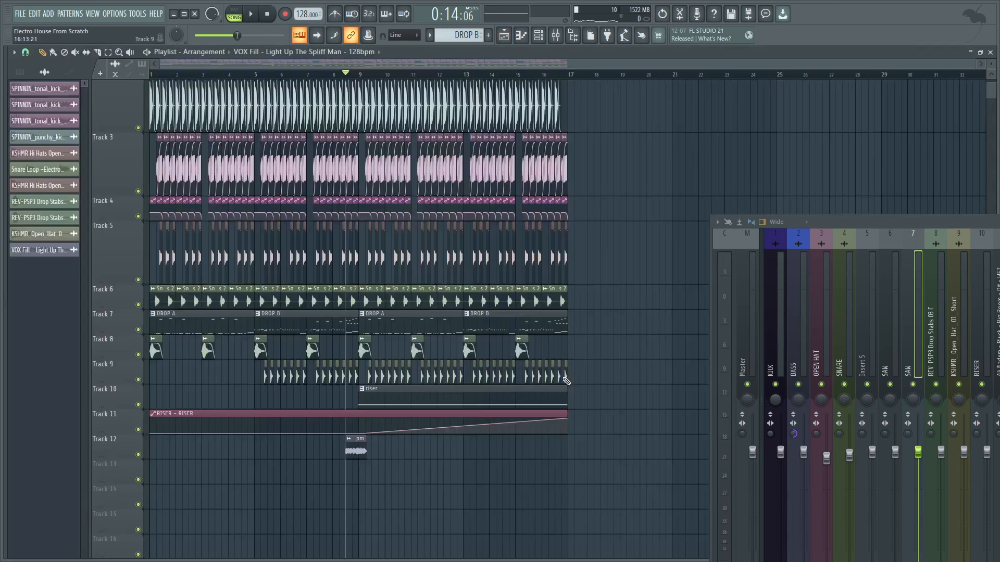
Solo Track 12 and play the VOX Fill clip on its own
scroll(628, 272, "up", 3)
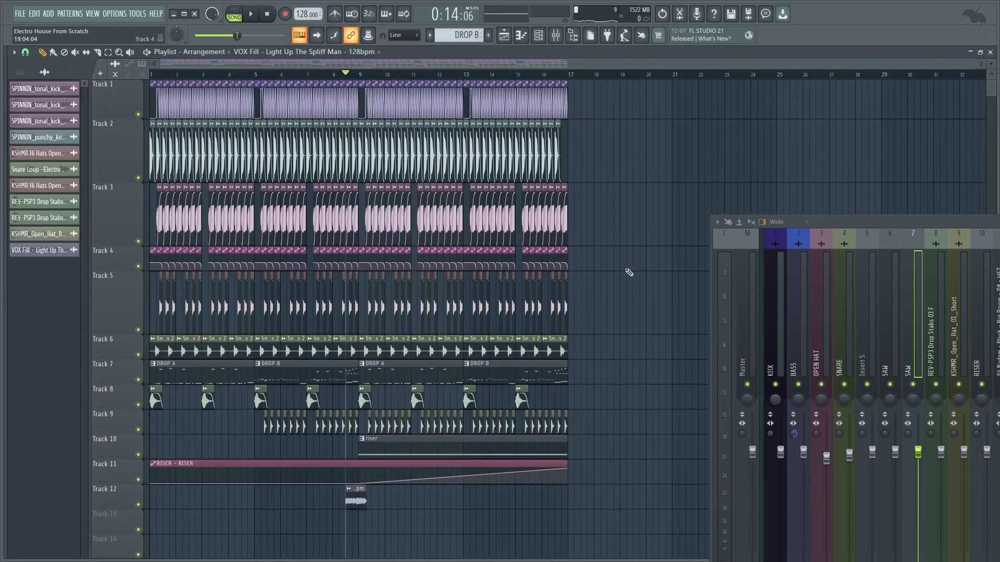
scroll(628, 273, "down", 2)
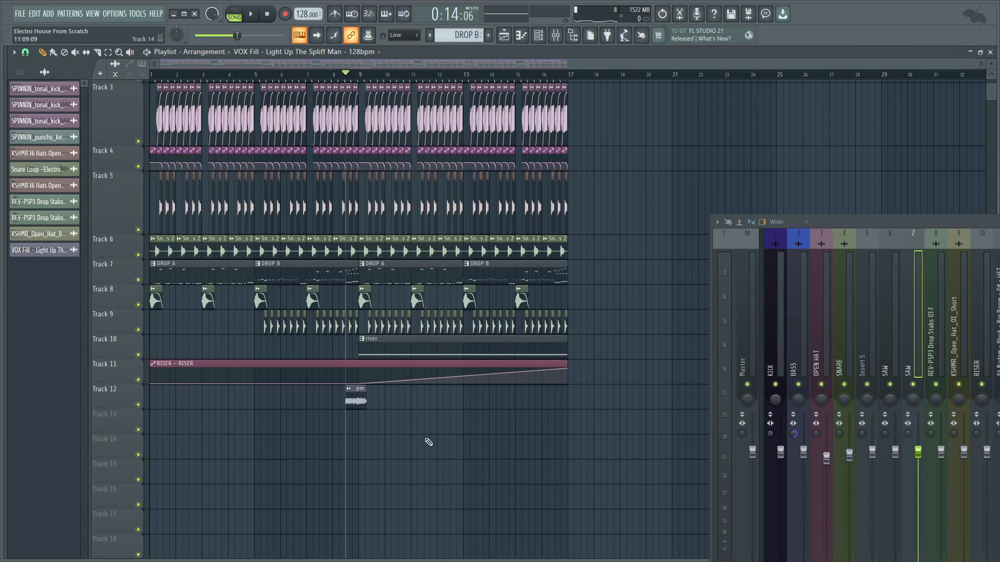
scroll(341, 481, "up", 3)
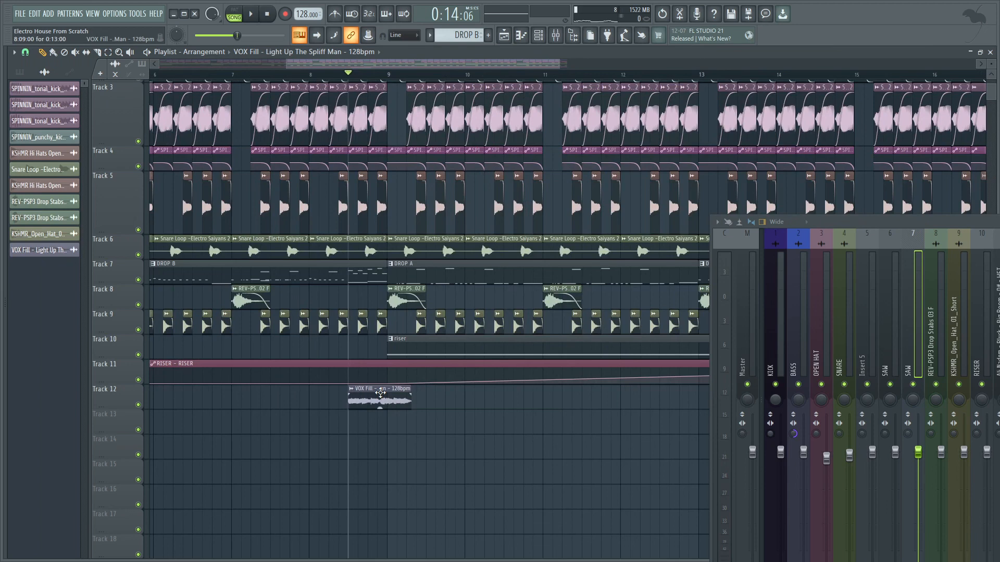
right_click(125, 399)
left_click(117, 406)
right_click(138, 405)
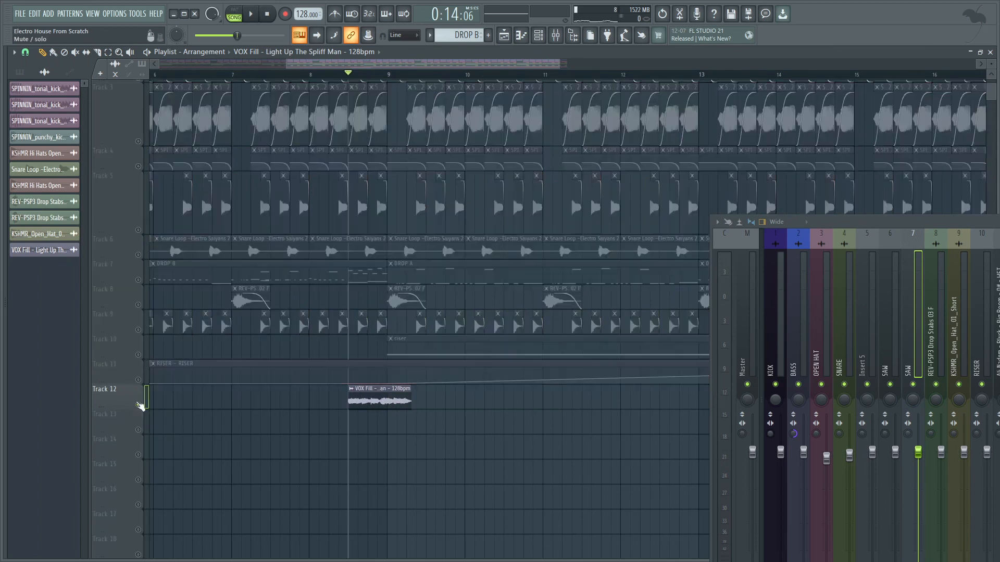
key("space")
scroll(381, 406, "up", 3)
key("space")
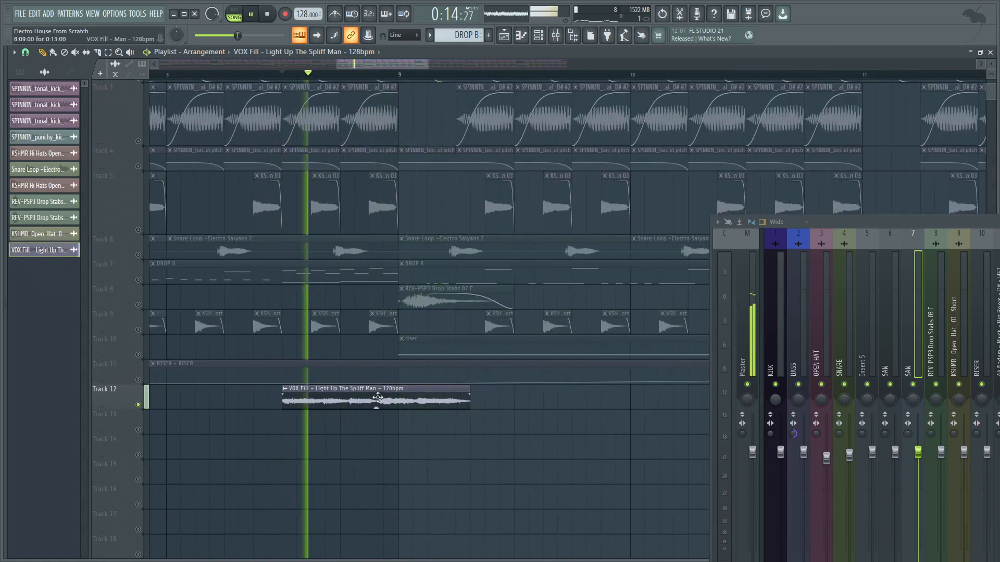
Open the VOX Fill clip's settings, raise its time-stretch multiplier to about 130%, and audition it
double_click(378, 397)
right_click(261, 198)
left_click(269, 207)
left_click_drag(239, 197, 239, 183)
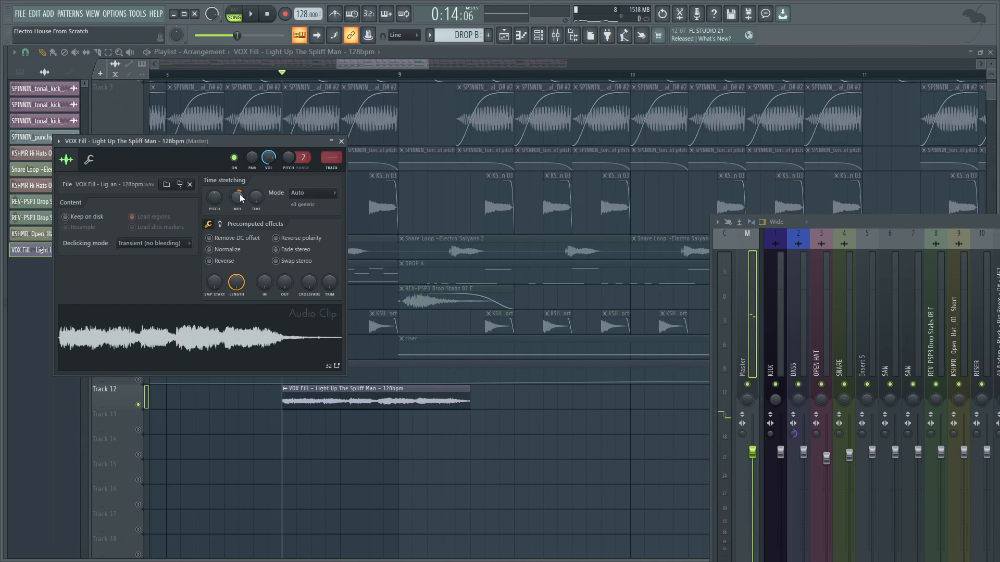
key("space")
key("space")
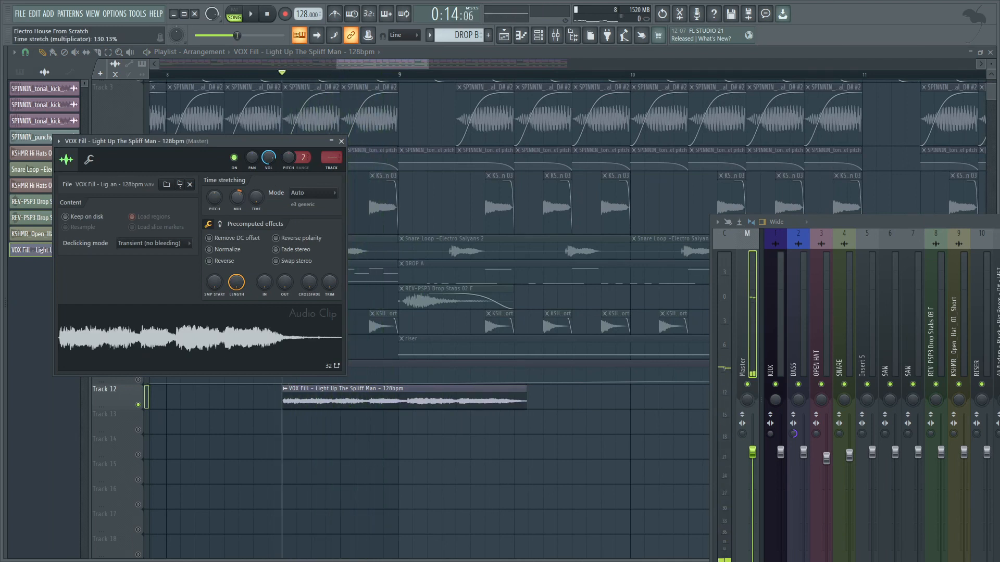
key("space")
Stretch the VOX Fill further while auditioning it, and trim the clip's end at bar 9
mouse_move(241, 195)
left_mouse_down()
mouse_move(240, 184)
mouse_move(241, 203)
mouse_move(240, 185)
left_mouse_up()
key("space")
key("space")
key("space")
key("space")
key("space")
key("space")
key("space")
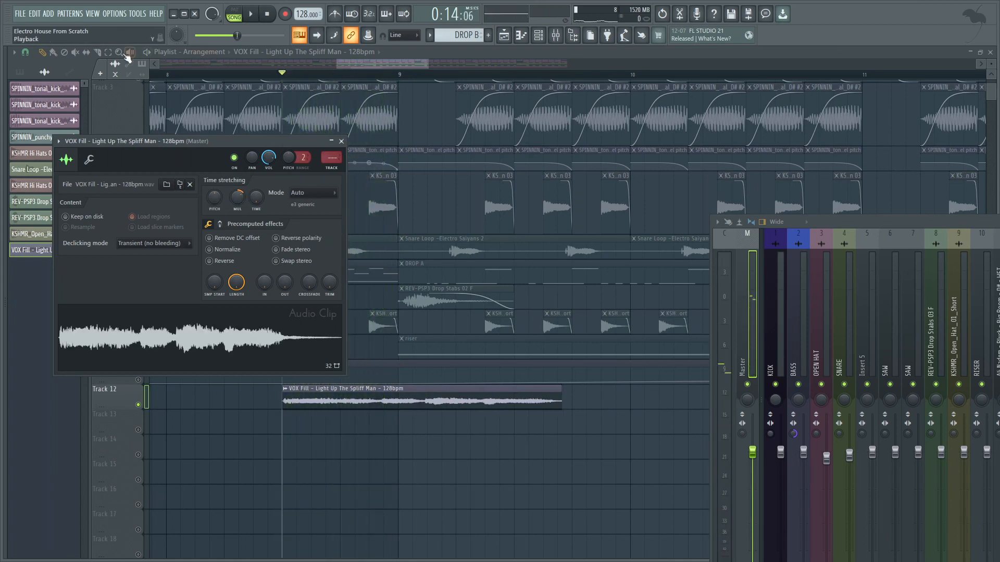
left_click(99, 53)
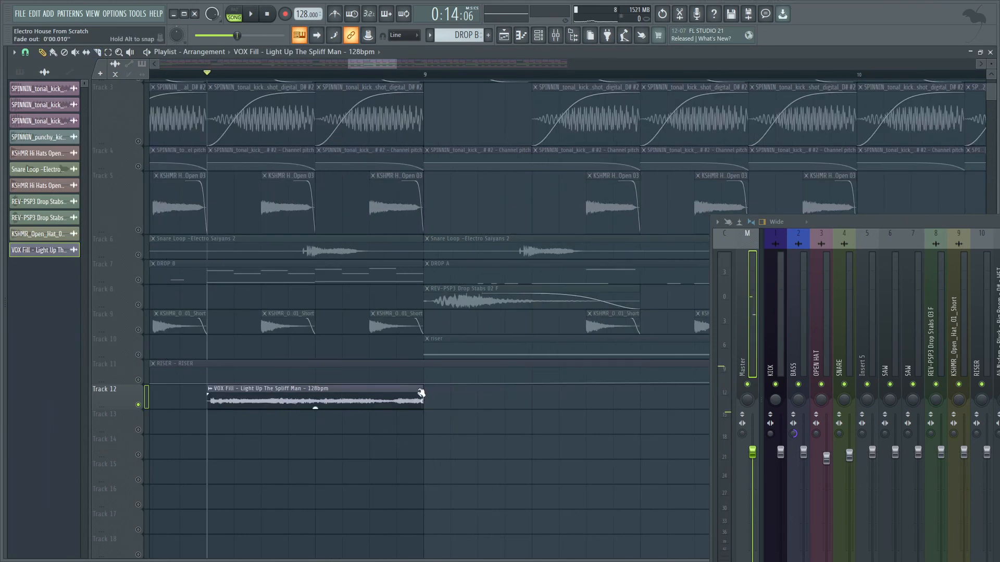
key("space")
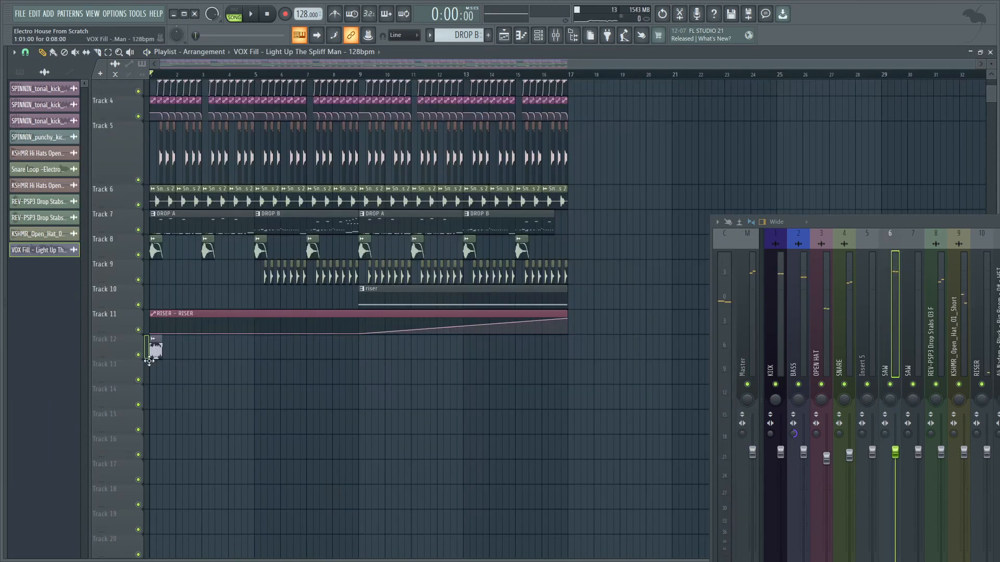
Shift the whole arrangement one bar later and place the VOX Fill clip on the second half of bar 1
key("ctrl+a")
left_click_drag(164, 315, 188, 314)
key("ctrl+d")
scroll(151, 341, "up", 5)
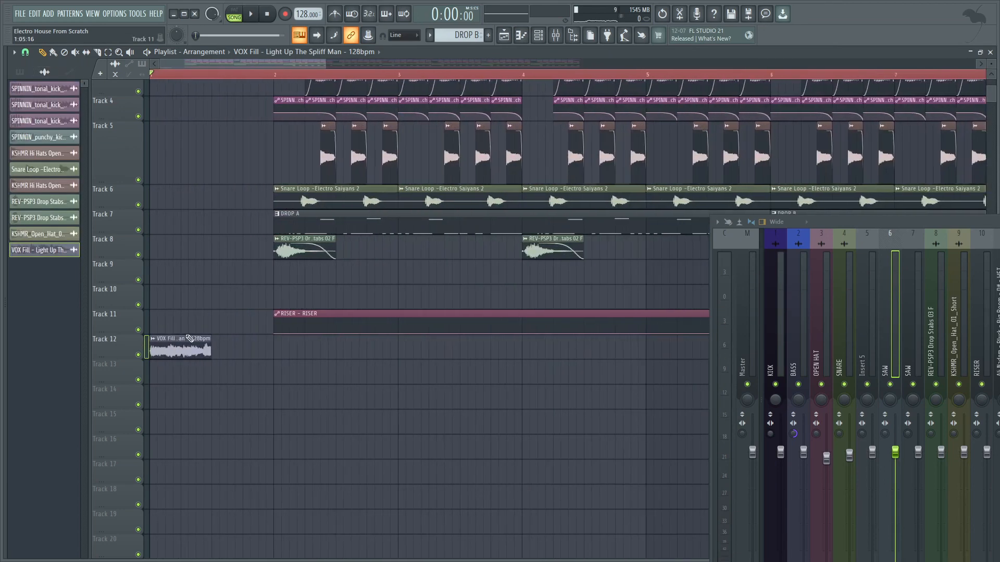
left_click_drag(180, 338, 233, 337)
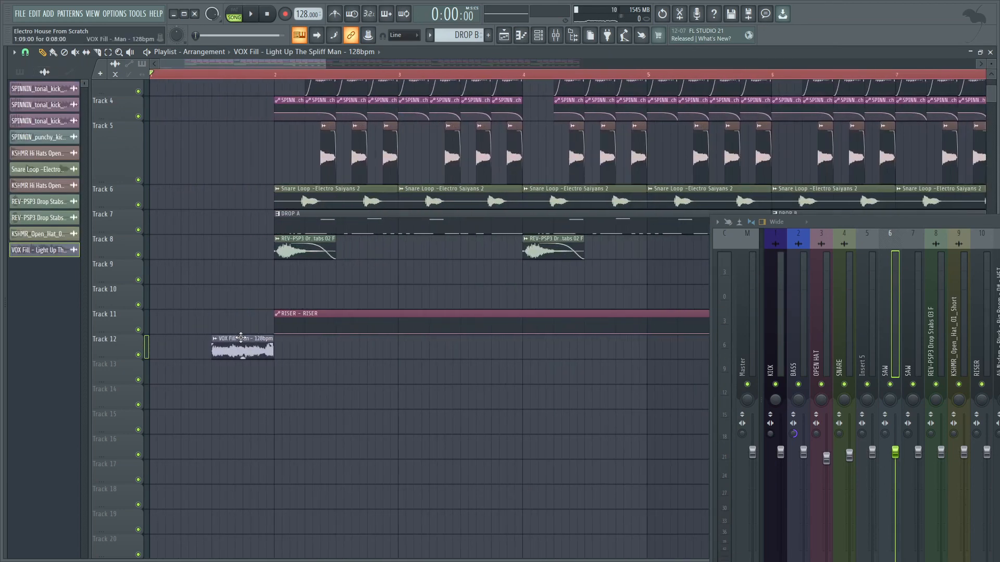
Play the transition from the vocal into the drop, restarting playback around the VOX Fill clip
key("space")
scroll(194, 141, "down", 5)
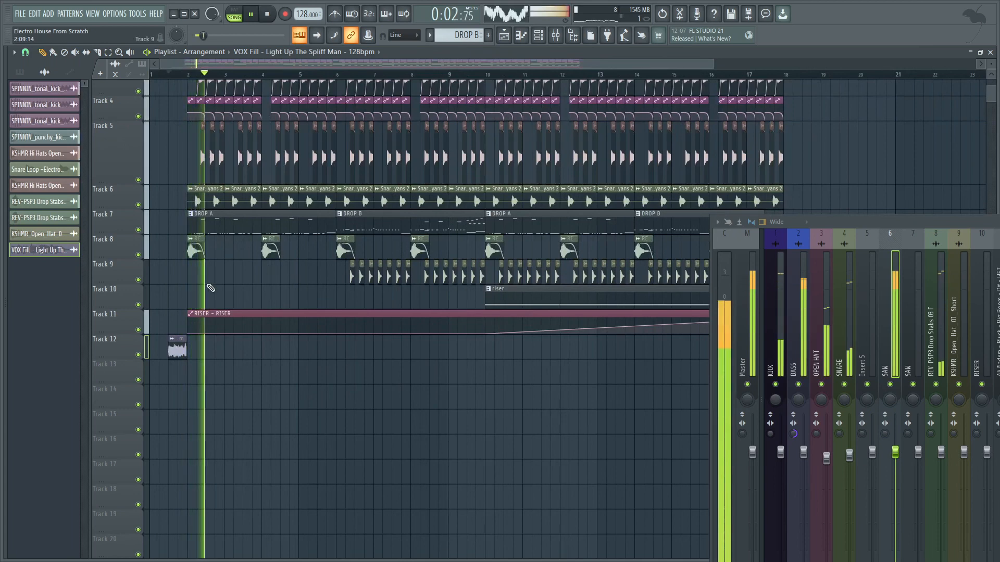
left_click(171, 75)
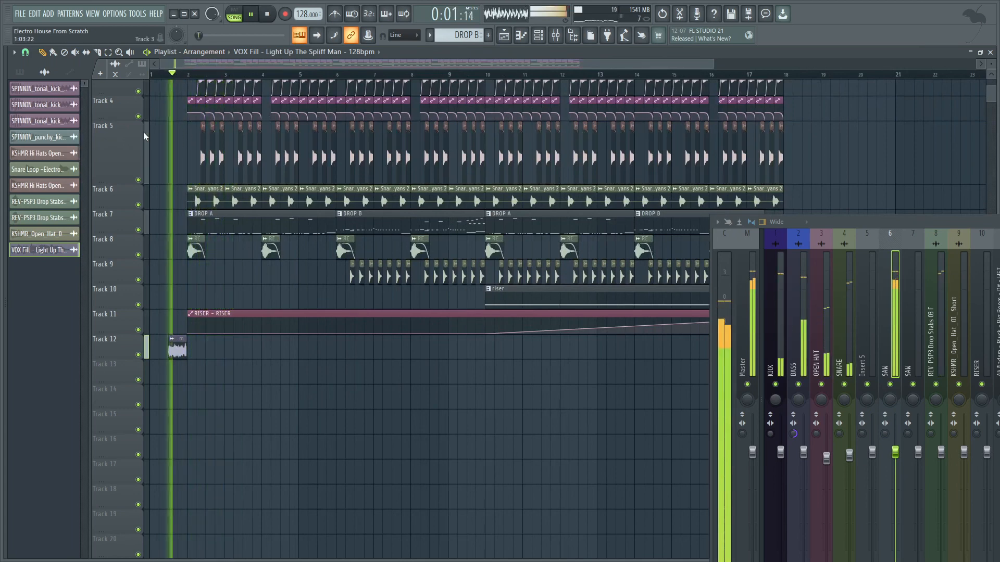
Set the VOX Fill's volume multiplier to 77% in its miscellaneous settings during playback and close its window
scroll(148, 136, "up", 5)
double_click(209, 347)
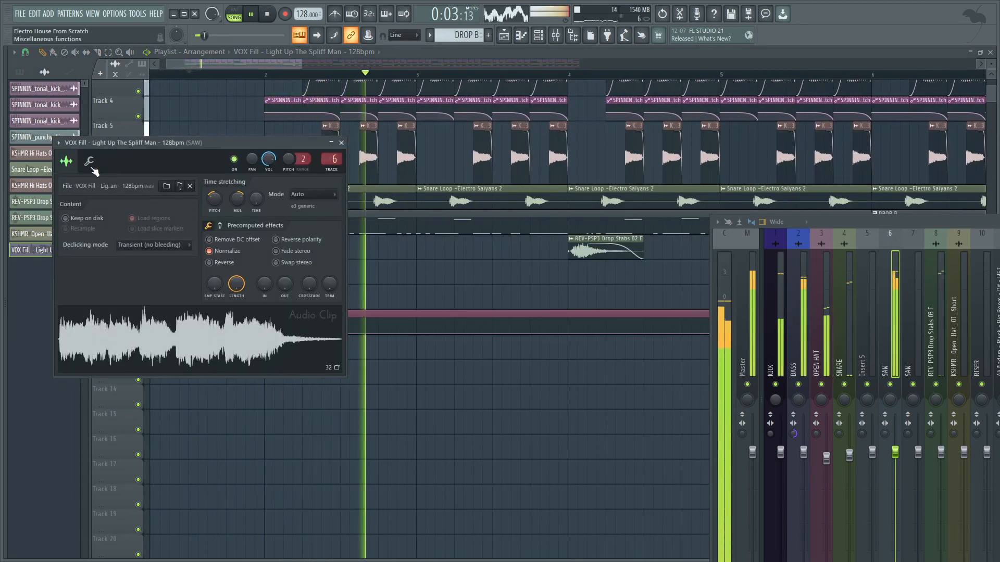
left_click(89, 161)
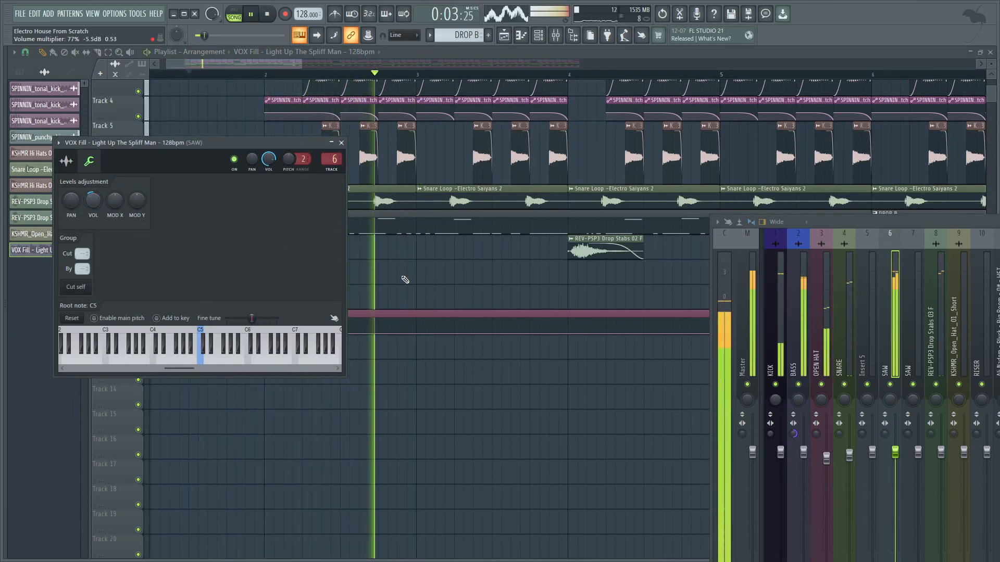
key("Escape")
Audition the vocal intro repeatedly from the start of bar 1
scroll(406, 256, "down", 5)
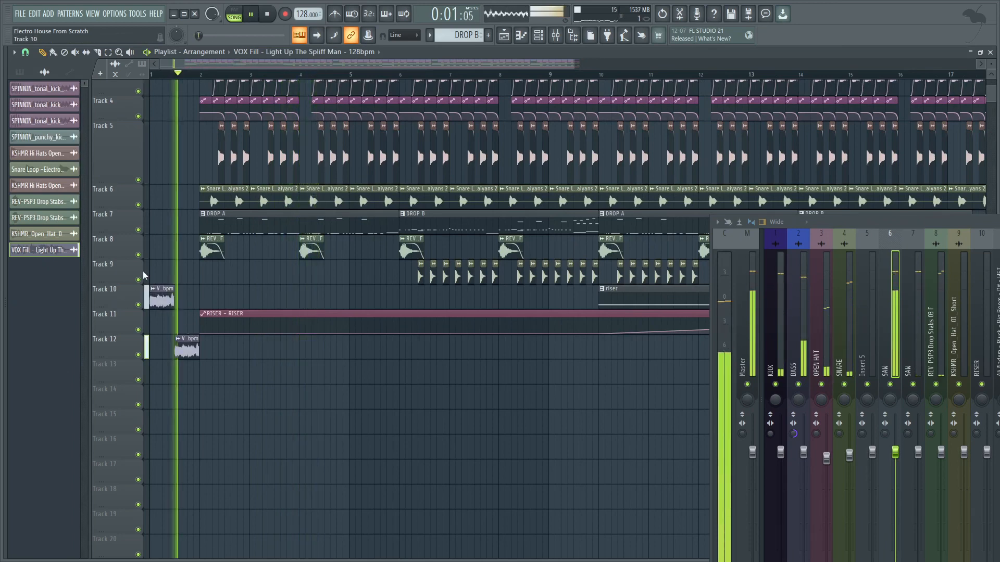
left_click(166, 75)
left_click(151, 75)
scroll(120, 151, "up", 5)
key("space")
key("space")
key("space")
Try trimming the VOX Fill copy on Track 10 to an eighth of a bar at the start of bar 1
left_click_drag(212, 288, 155, 287)
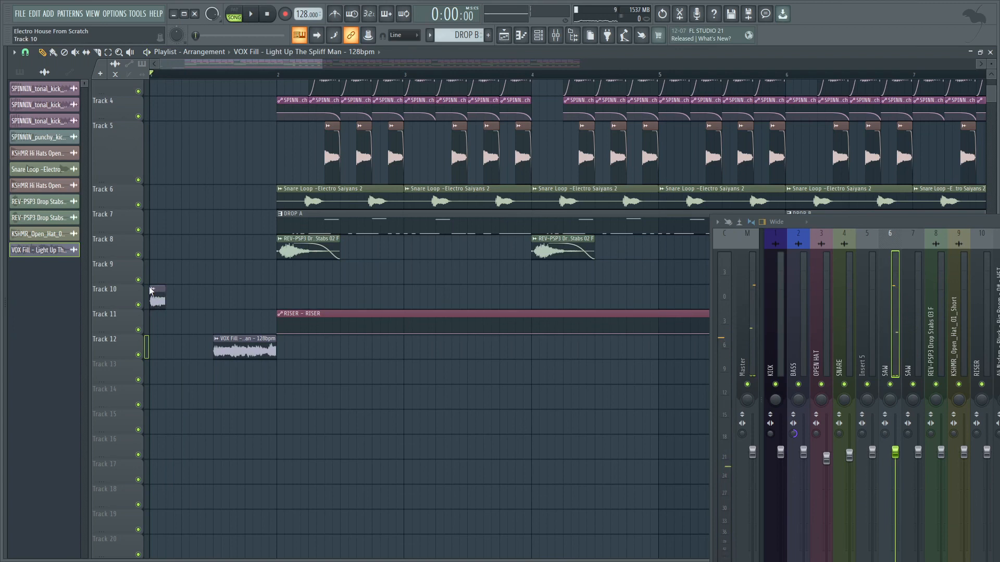
scroll(156, 285, "up", 3)
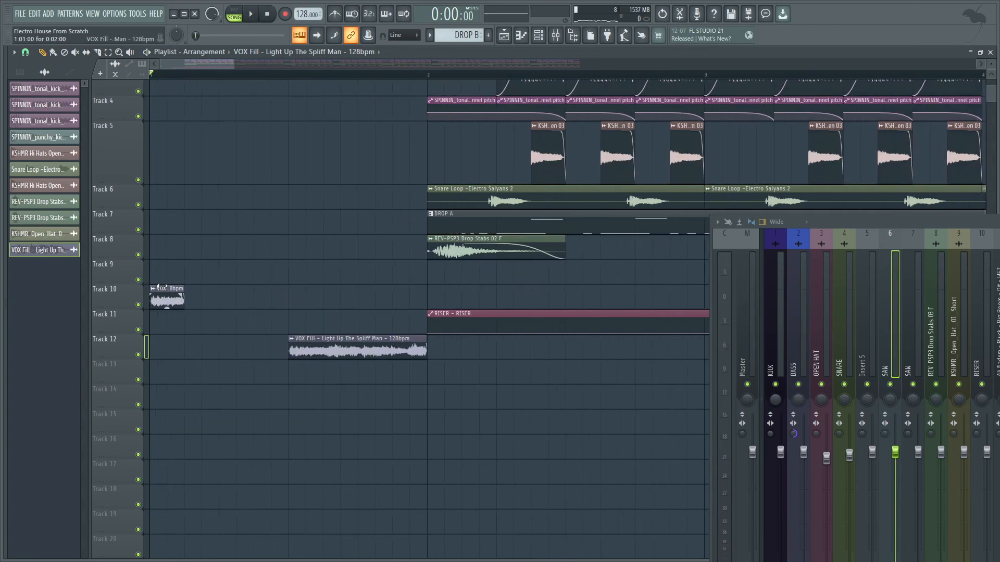
key("space")
left_click(224, 346)
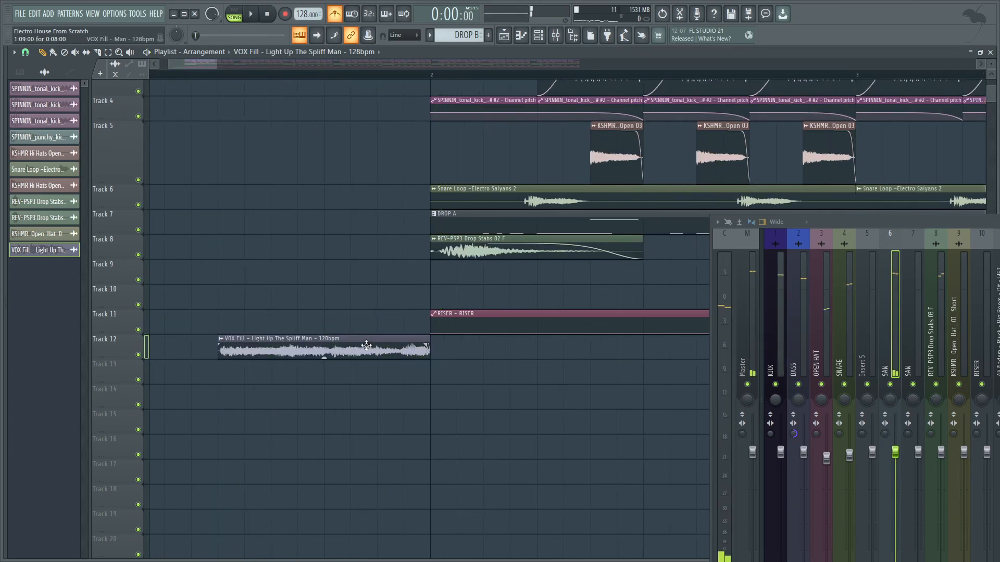
Move the Track 12 VOX Fill clip one step earlier, play it, and extend its end to bar 2
left_click_drag(360, 350, 333, 351)
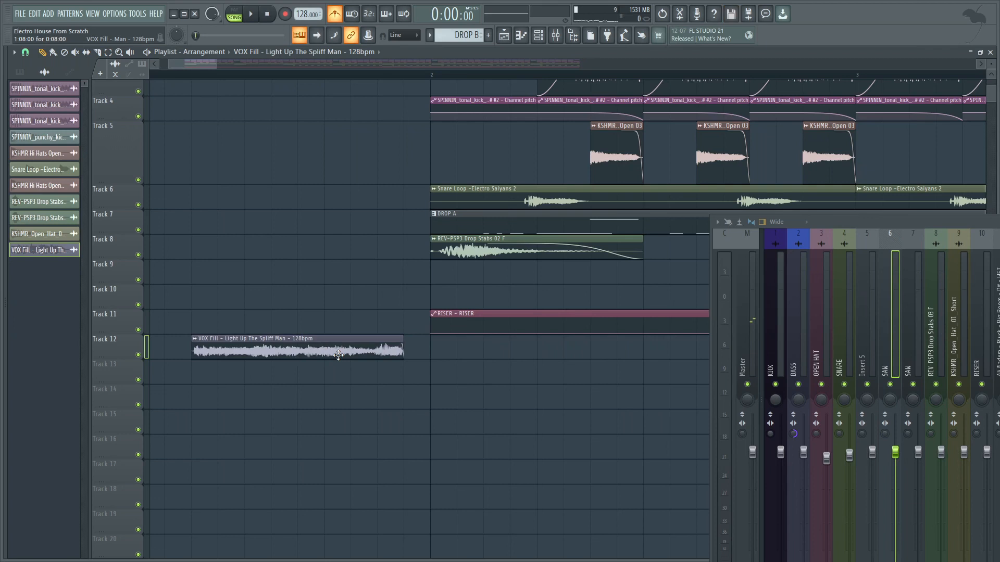
key("space")
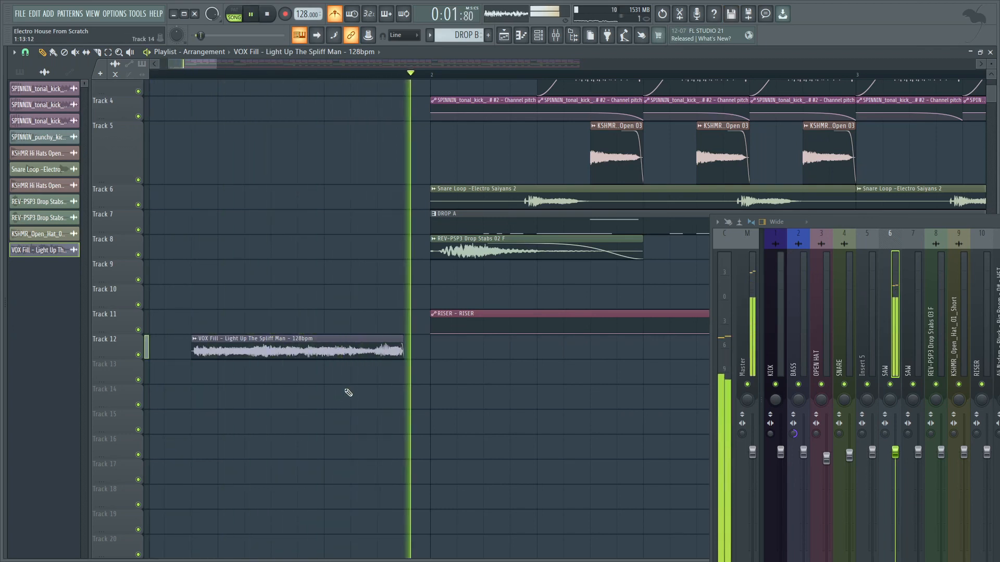
left_click_drag(403, 340, 431, 340)
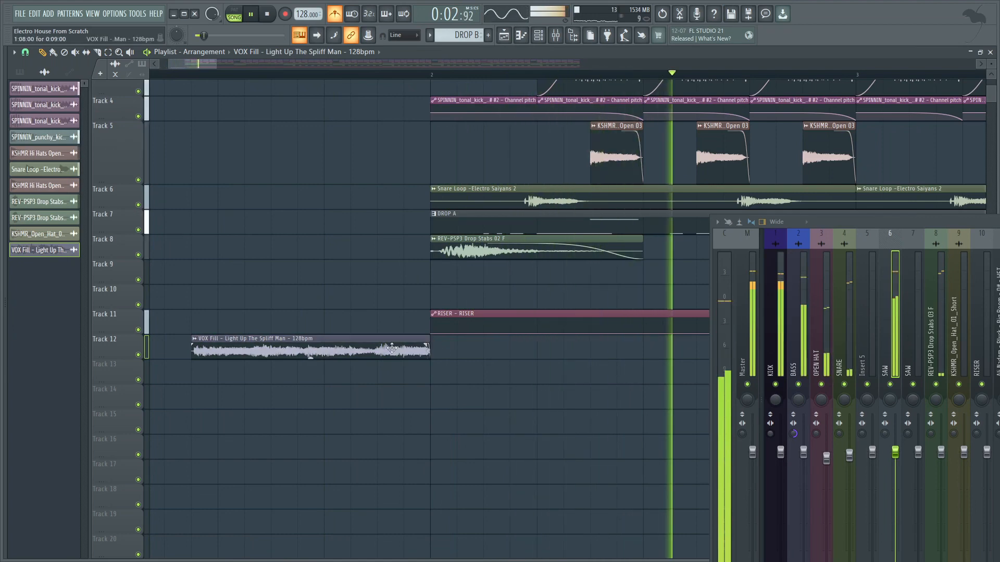
Add KSHMR_Open_Hat_01_Short hits on Track 9 at the end of bar 4 and through bar 5
scroll(433, 340, "down", 3)
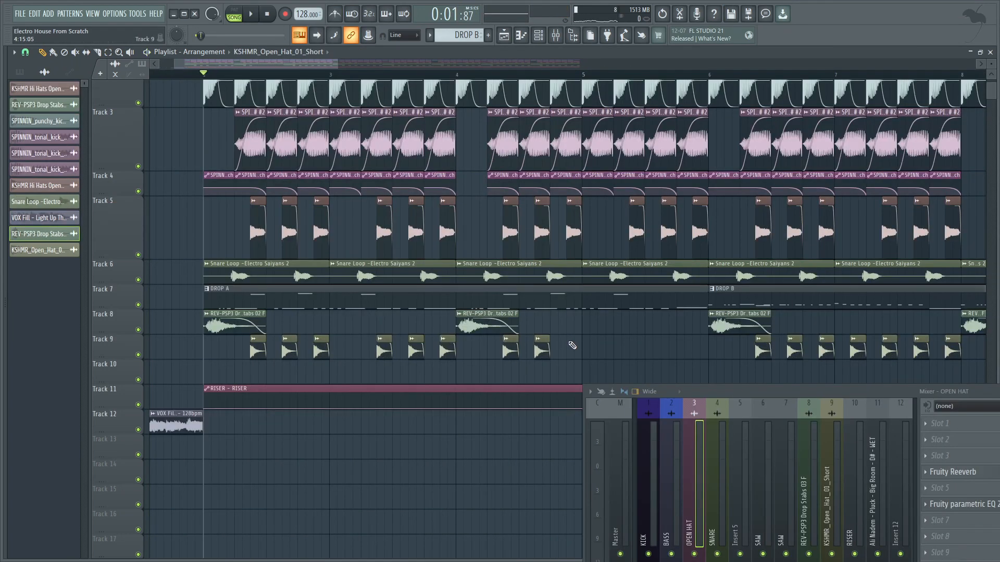
left_click(572, 345)
left_click(637, 345)
left_click(668, 345)
left_click(700, 345)
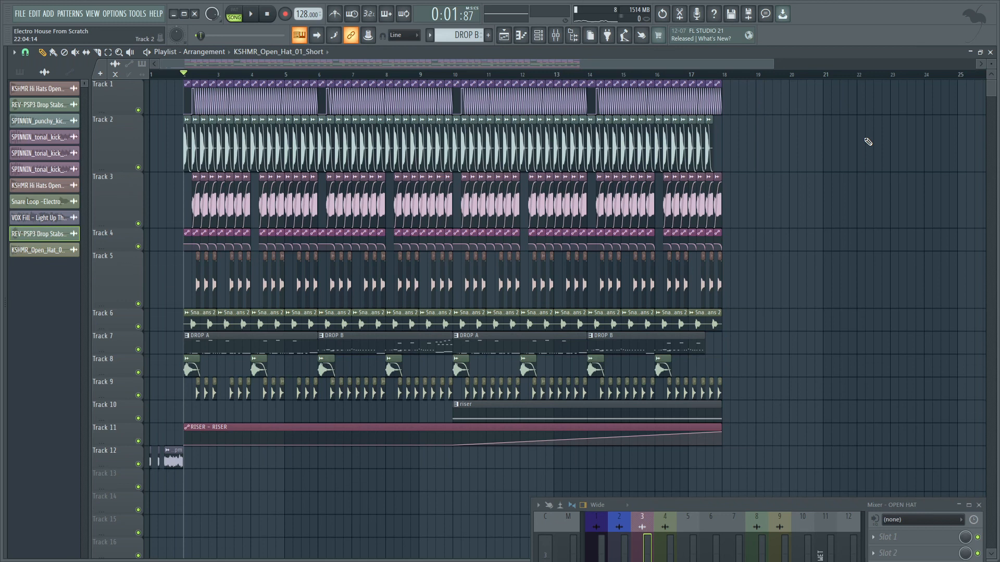
Play the complete arrangement through to the last bar and stop playback
key("space")
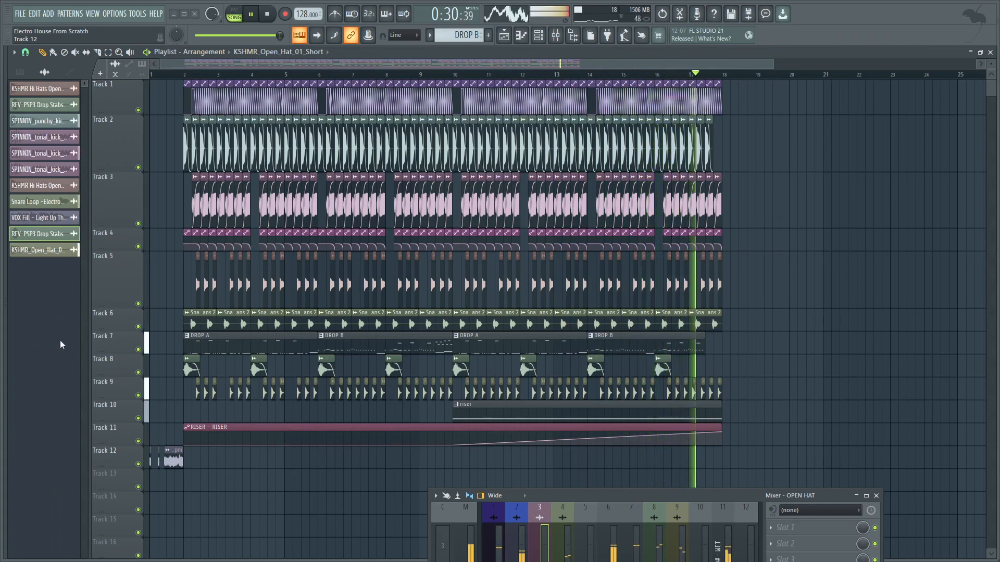
key("space")
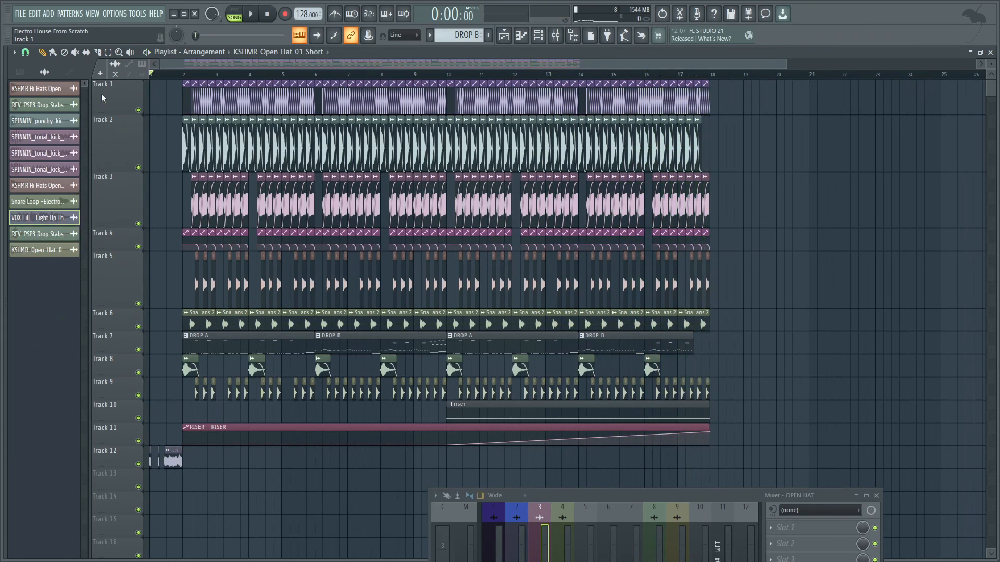